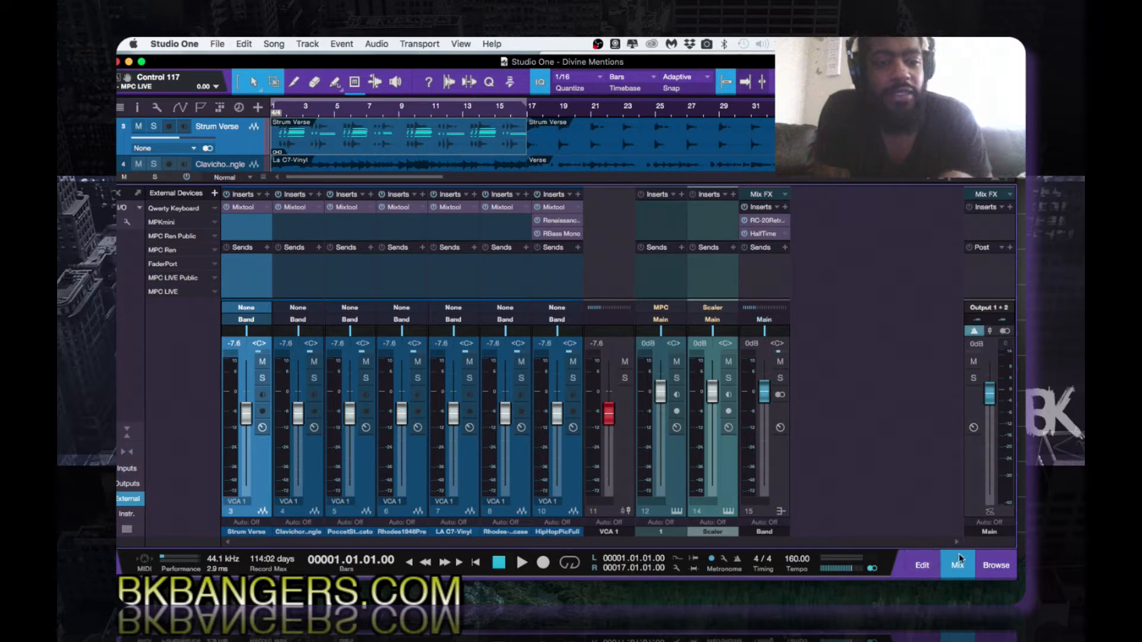
# Step: Mute the MPC channel in the mixer and play the song without it
pyautogui.click(677, 362)
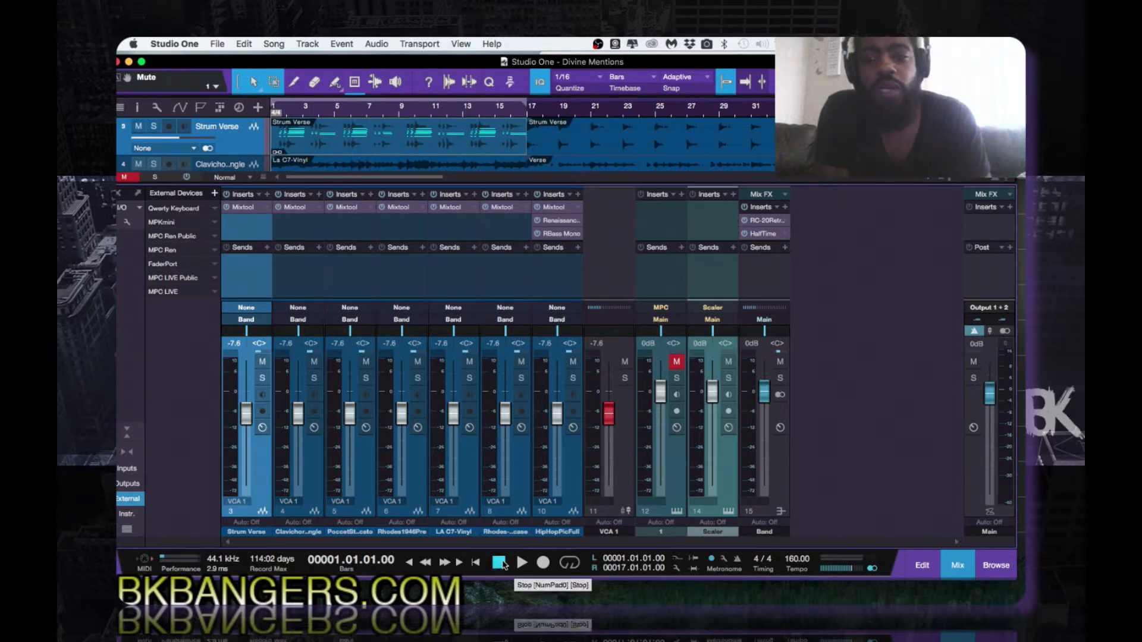
pyautogui.press('space')
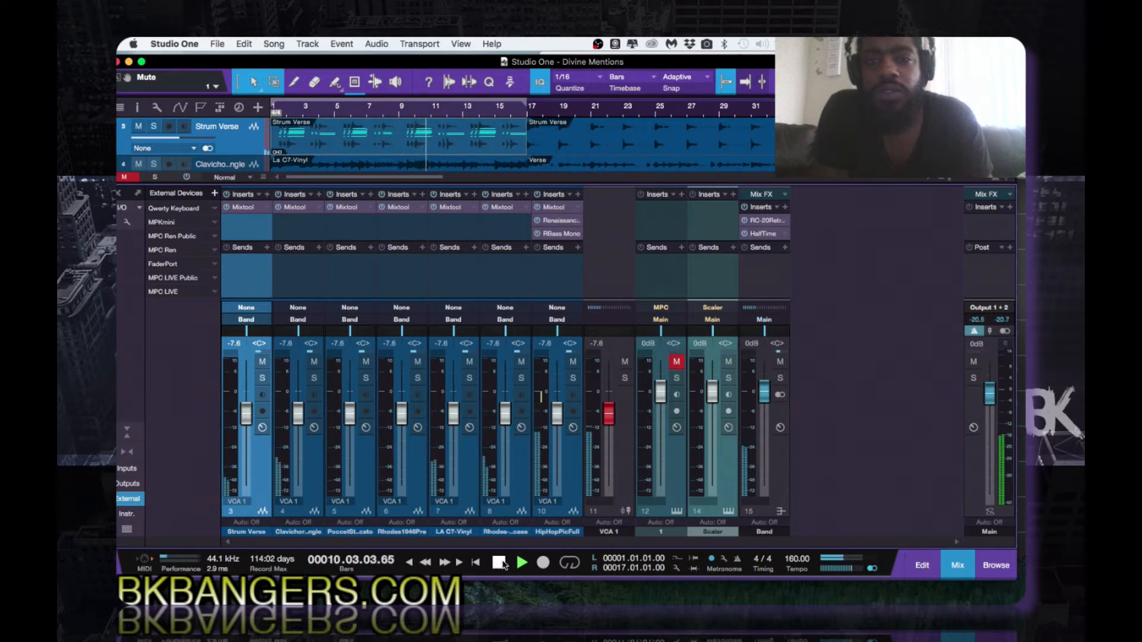
pyautogui.click(503, 563)
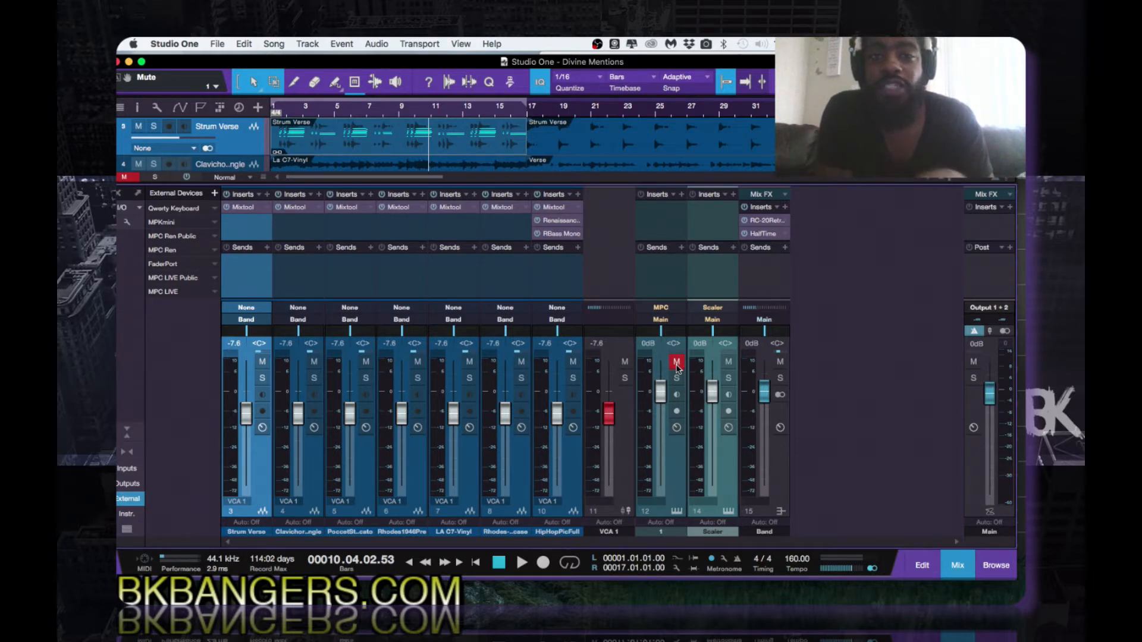
# Step: Unmute the MPC channel and play the song from the beginning with it included
pyautogui.press('space')
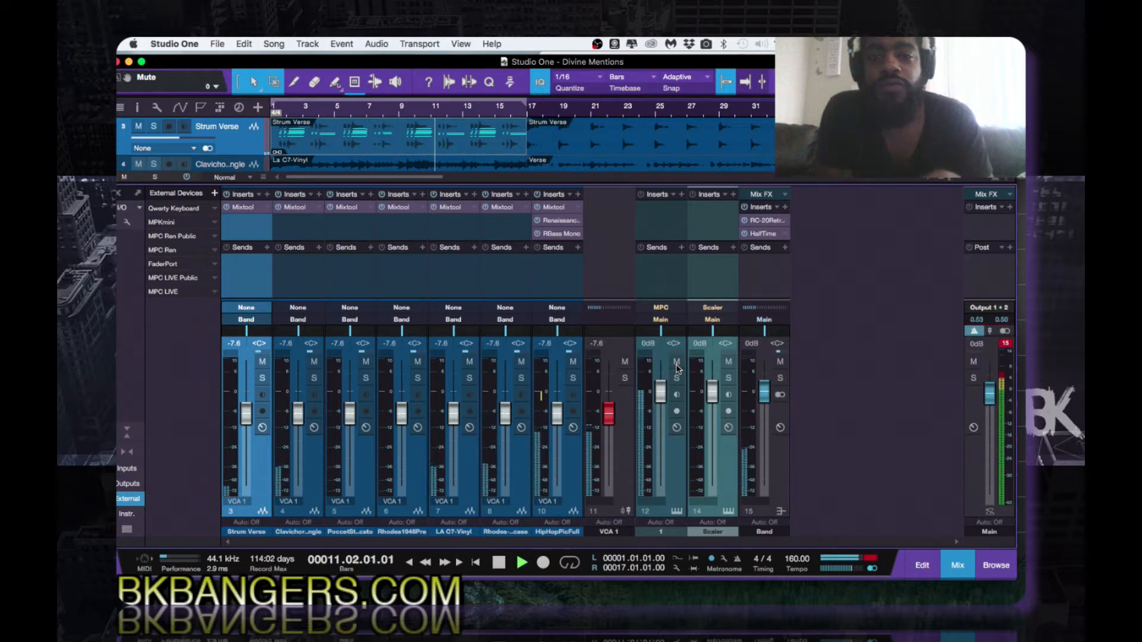
pyautogui.press('Home')
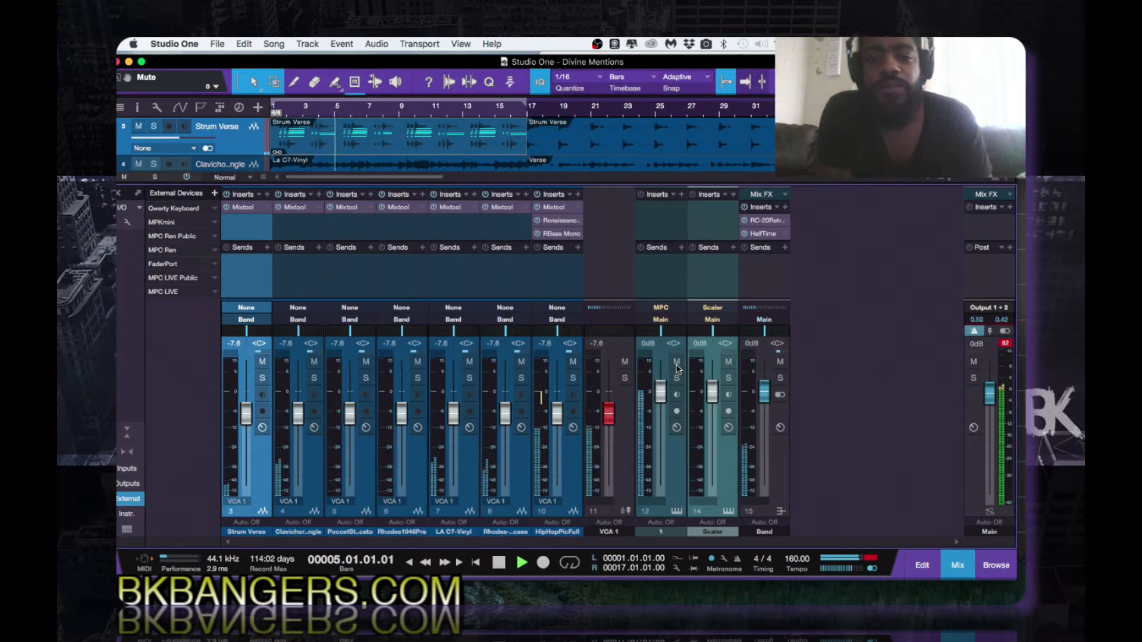
pyautogui.press('space')
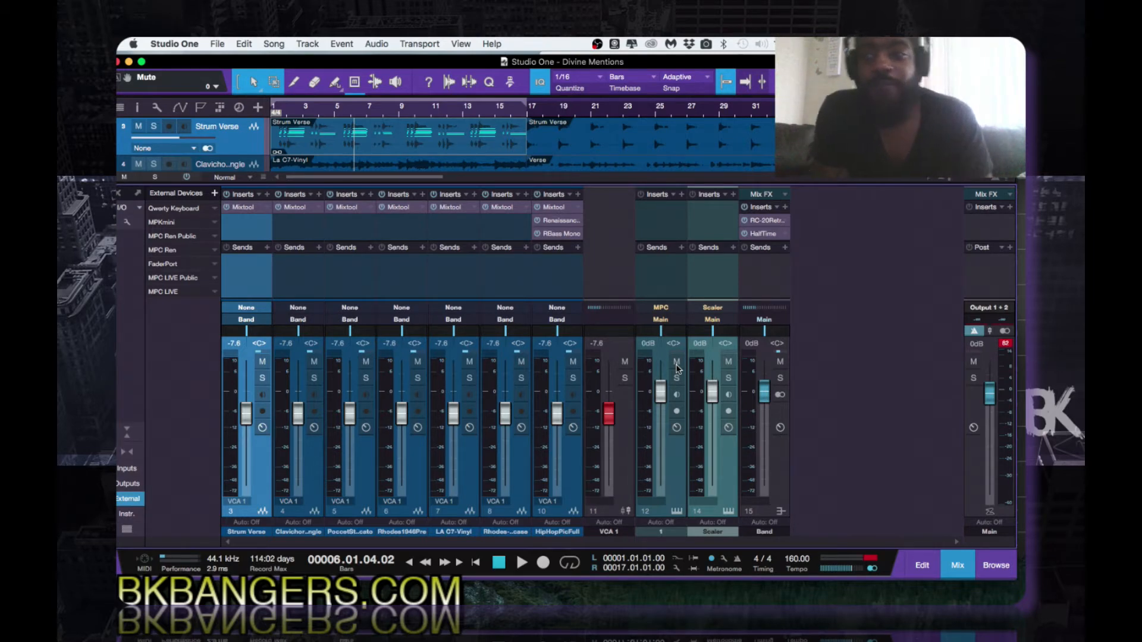
# Step: Open the MPC instrument's editor from its mixer channel and move its window so the toolbar and controls are in view
pyautogui.click(677, 512)
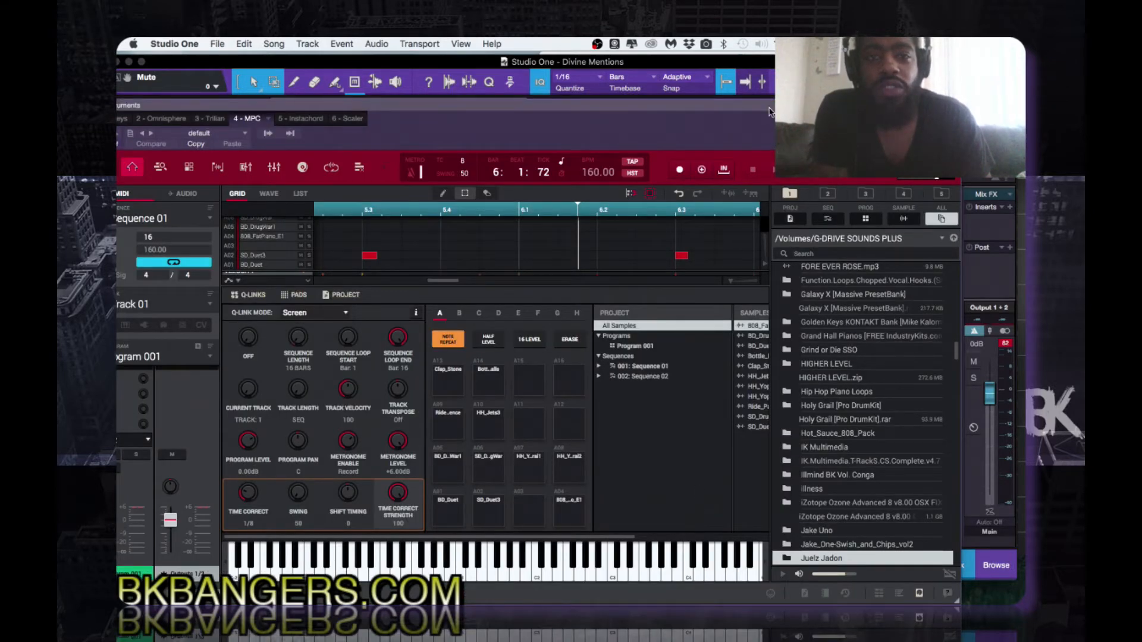
pyautogui.moveTo(768, 107); pyautogui.dragTo(850, 107)
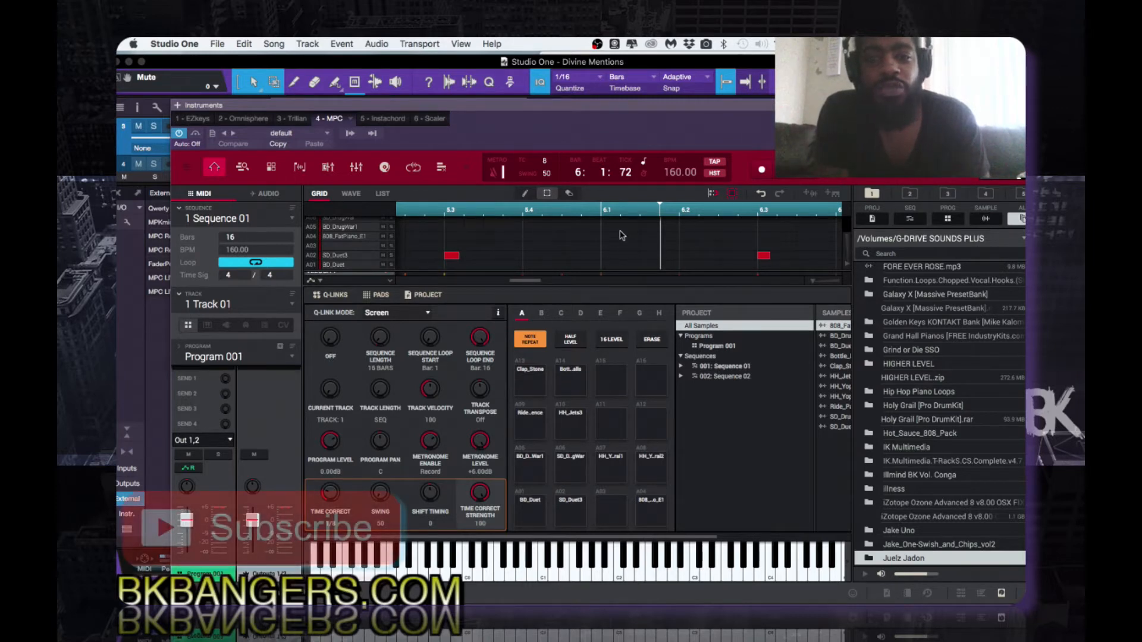
pyautogui.moveTo(682, 98); pyautogui.dragTo(673, 141)
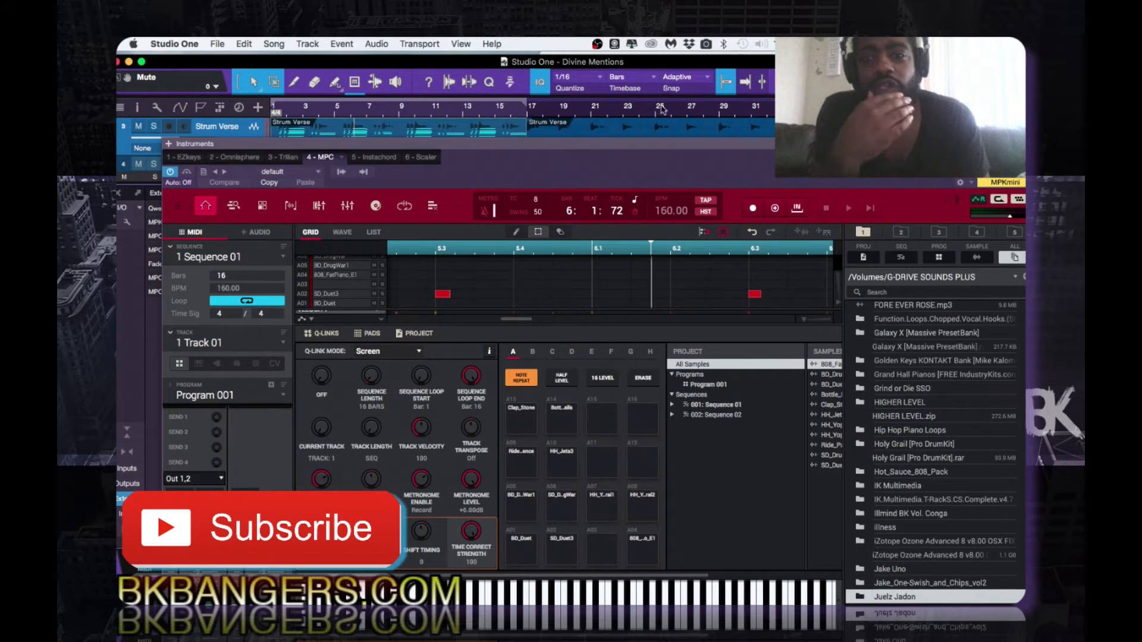
pyautogui.moveTo(812, 146); pyautogui.dragTo(785, 139)
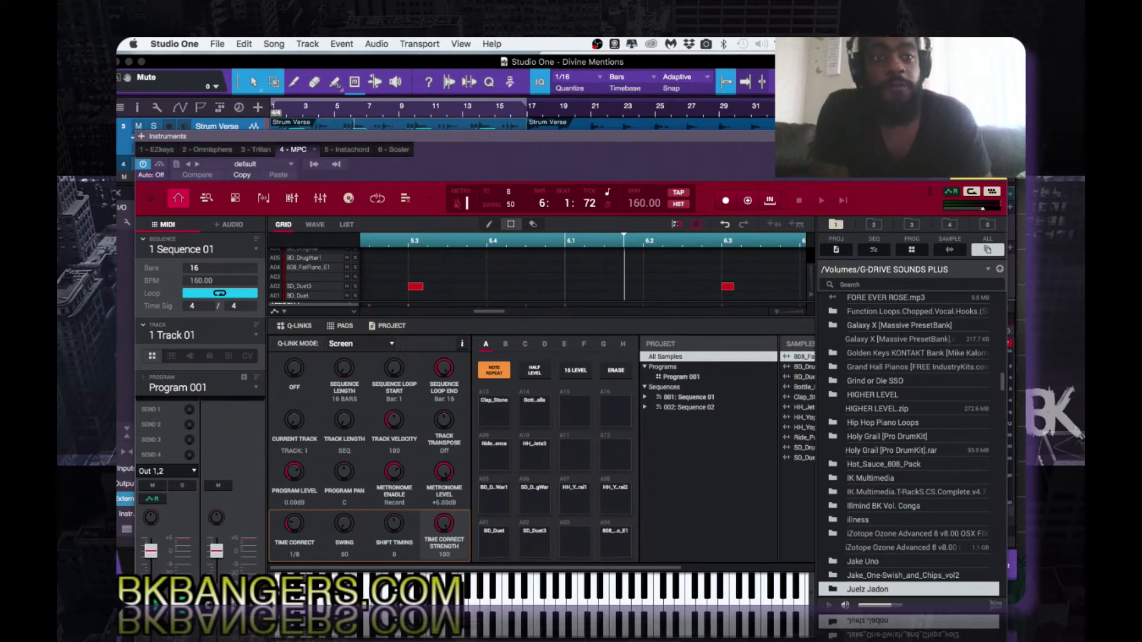
pyautogui.moveTo(535, 136); pyautogui.dragTo(533, 92)
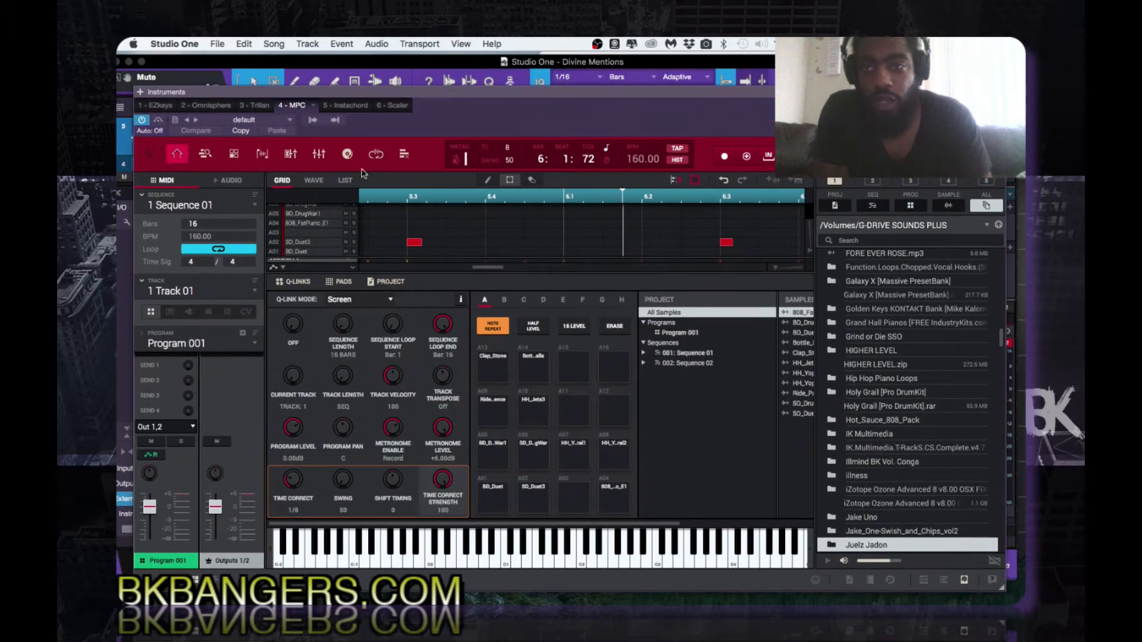
# Step: Switch the MPC to its pad mixer and hide the file browser to make room for more pad channels
pyautogui.click(318, 154)
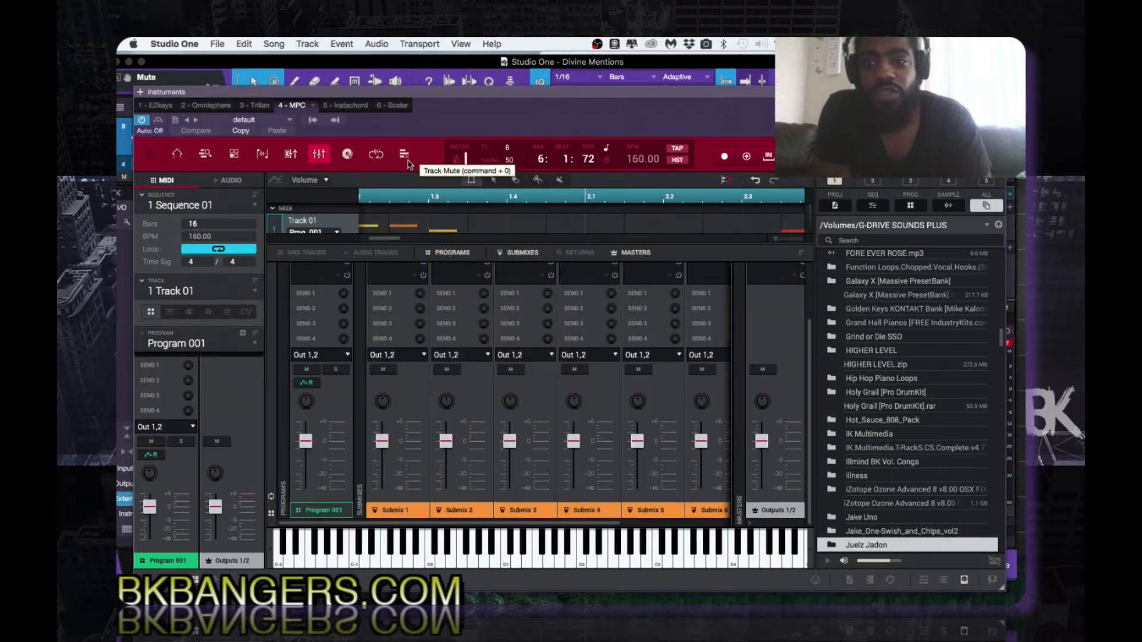
pyautogui.click(291, 155)
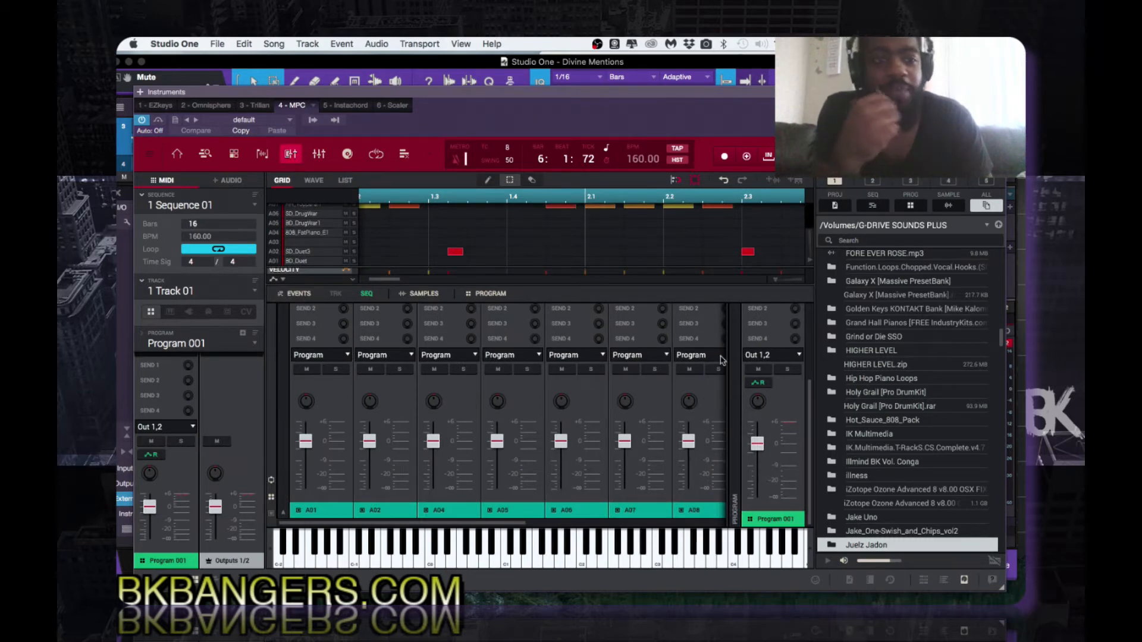
pyautogui.click(965, 580)
# Step: Show the pads with their sample names below the pad mixer's channel strips
pyautogui.click(270, 513)
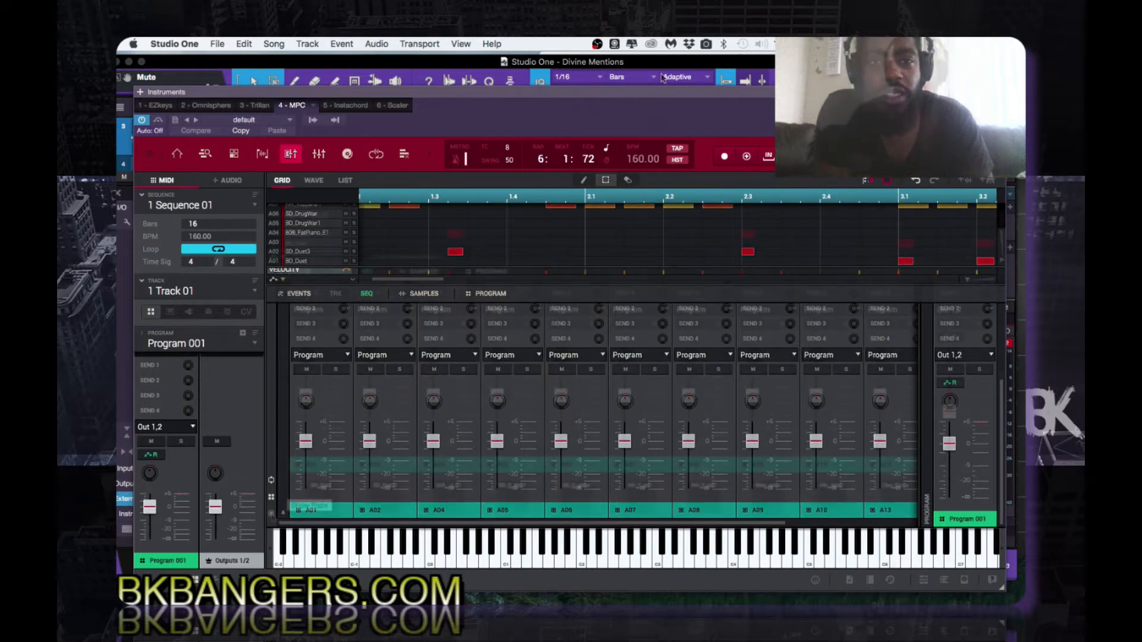
pyautogui.click(272, 514)
pyautogui.click(271, 515)
pyautogui.click(270, 515)
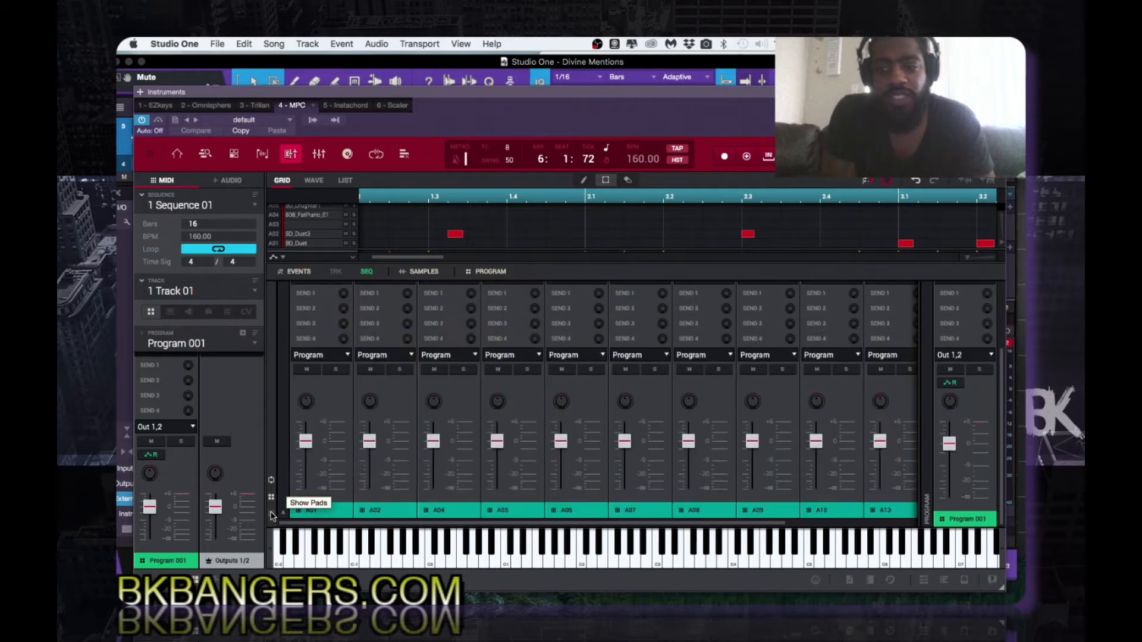
pyautogui.click(270, 515)
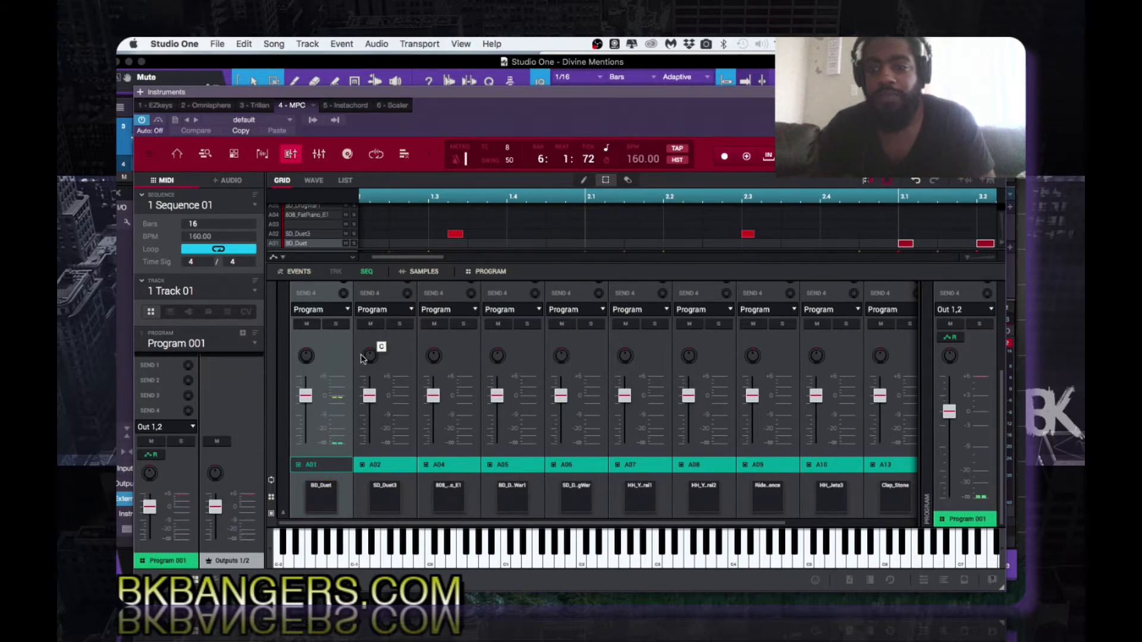
# Step: Route pad A01 to stereo output Out 1,2 and pad A02 to stereo output Out 3,4
pyautogui.click(347, 310)
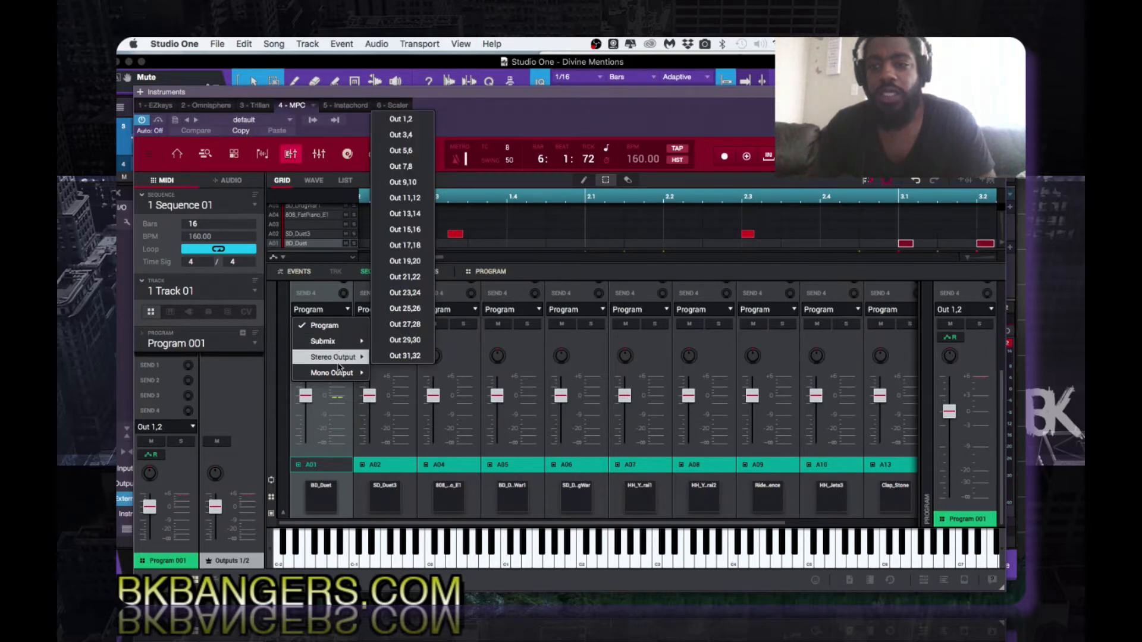
pyautogui.moveTo(340, 372)
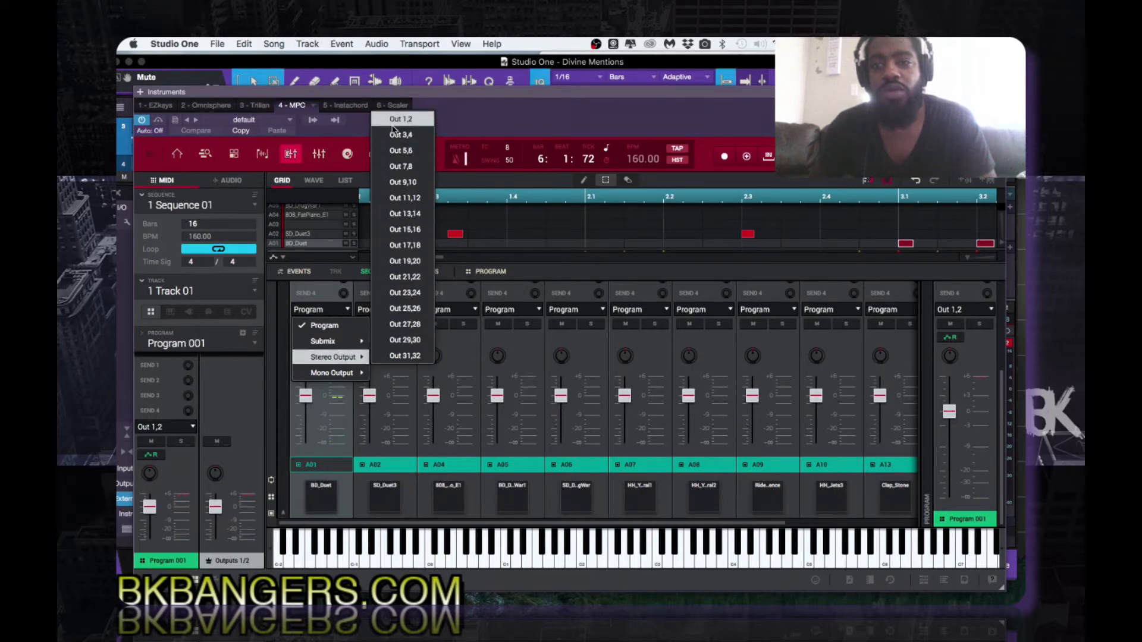
pyautogui.click(394, 122)
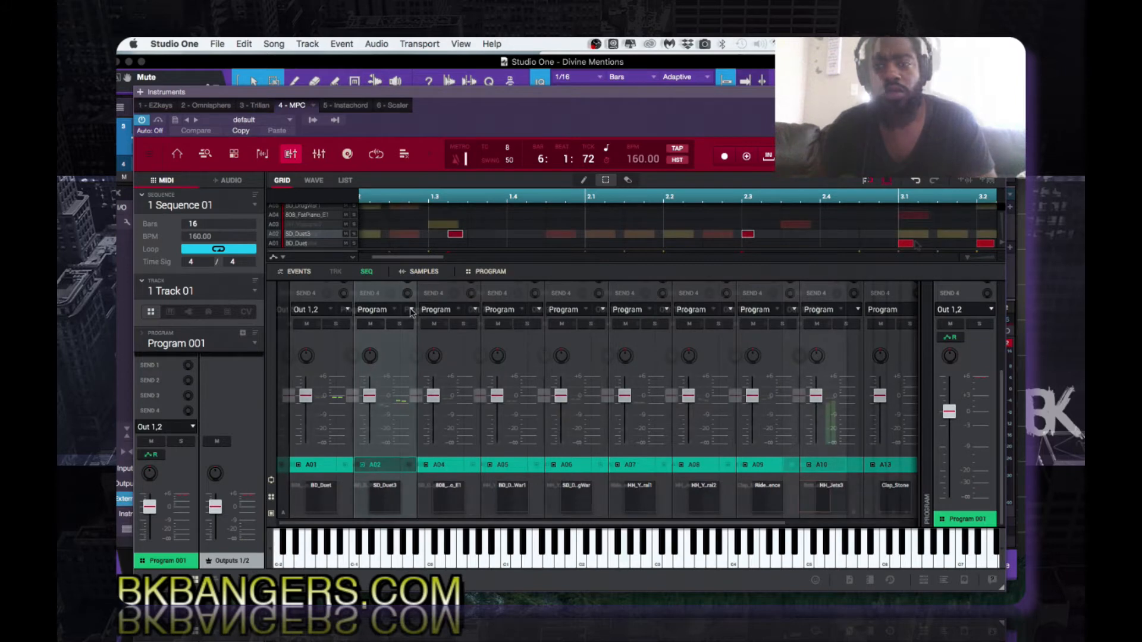
pyautogui.click(410, 311)
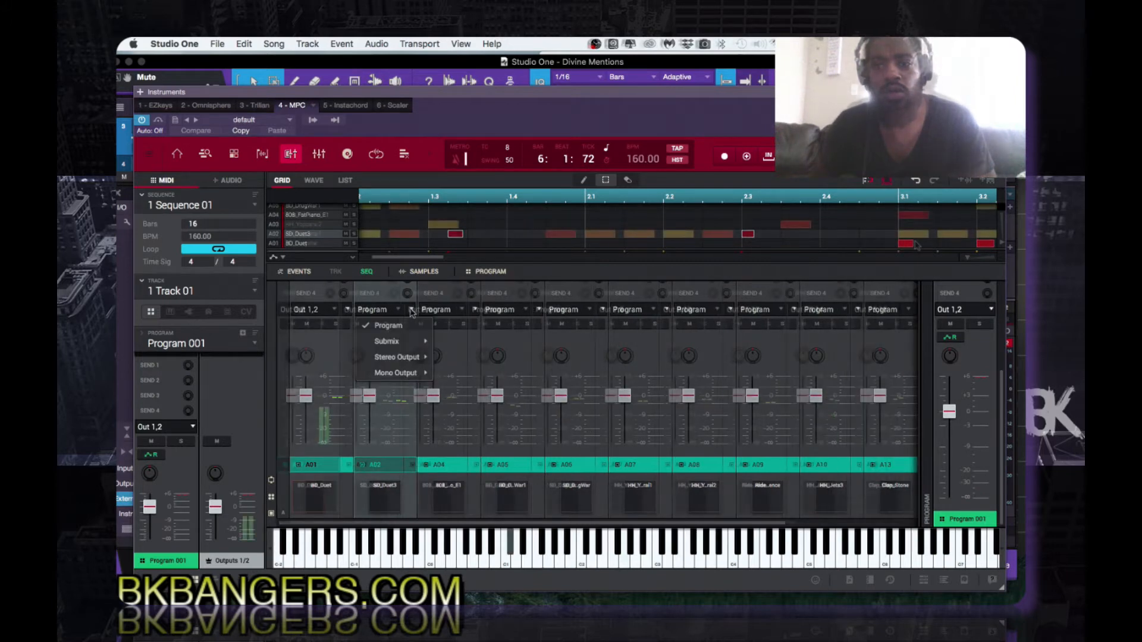
pyautogui.moveTo(409, 350)
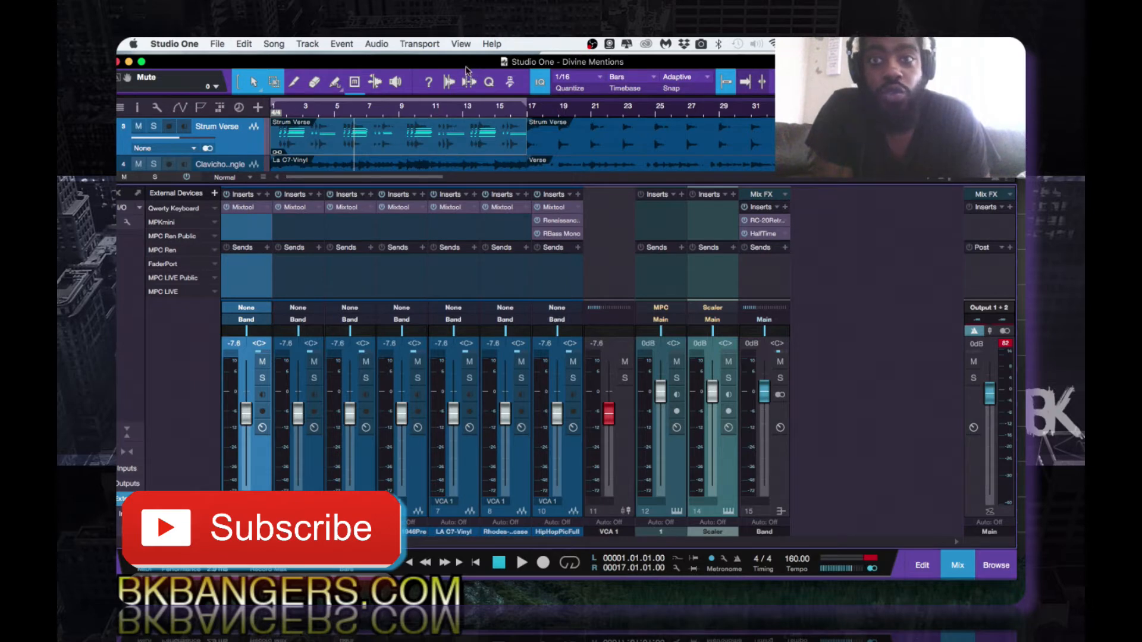
# Step: Return to the song's mixer and hide the external devices list
pyautogui.moveTo(465, 66); pyautogui.dragTo(474, 64)
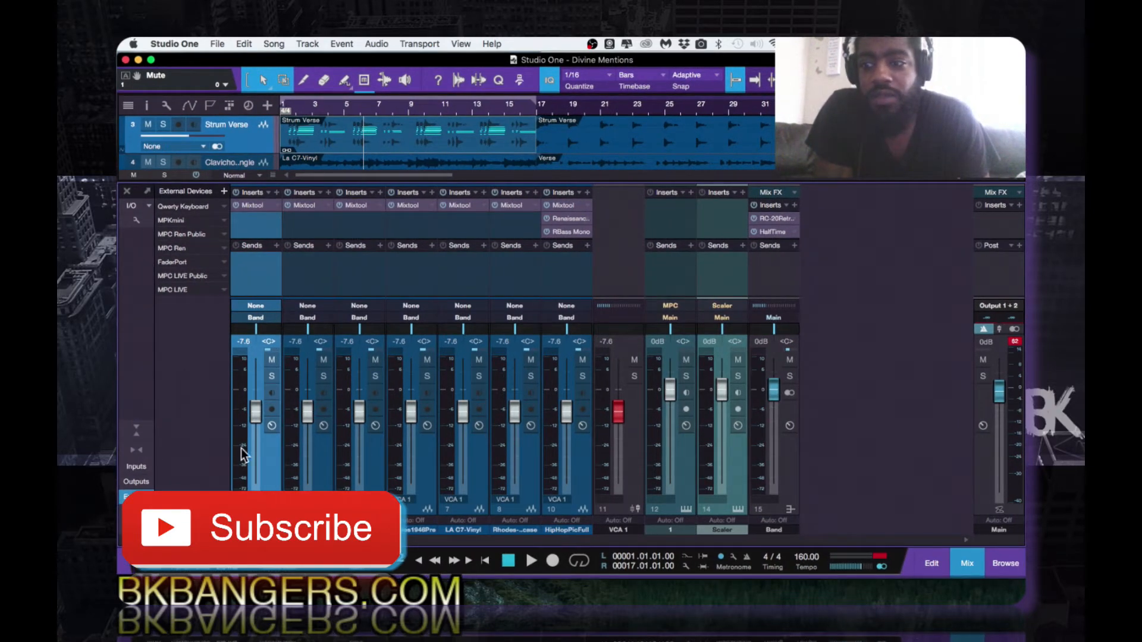
pyautogui.click(141, 501)
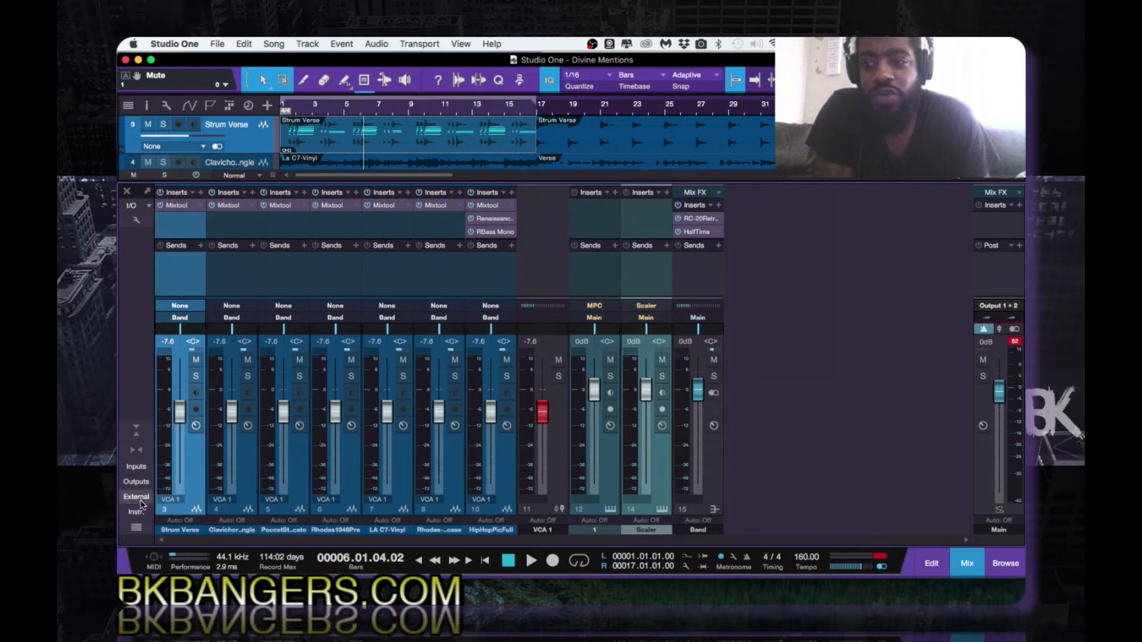
pyautogui.click(141, 501)
pyautogui.click(142, 501)
pyautogui.click(150, 501)
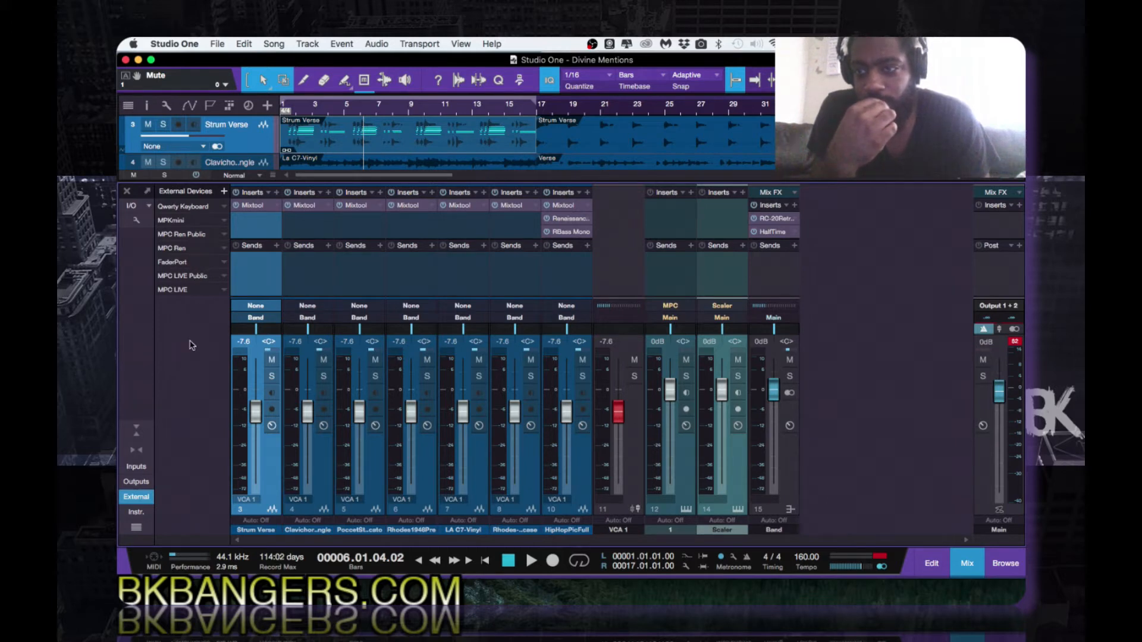
pyautogui.click(142, 501)
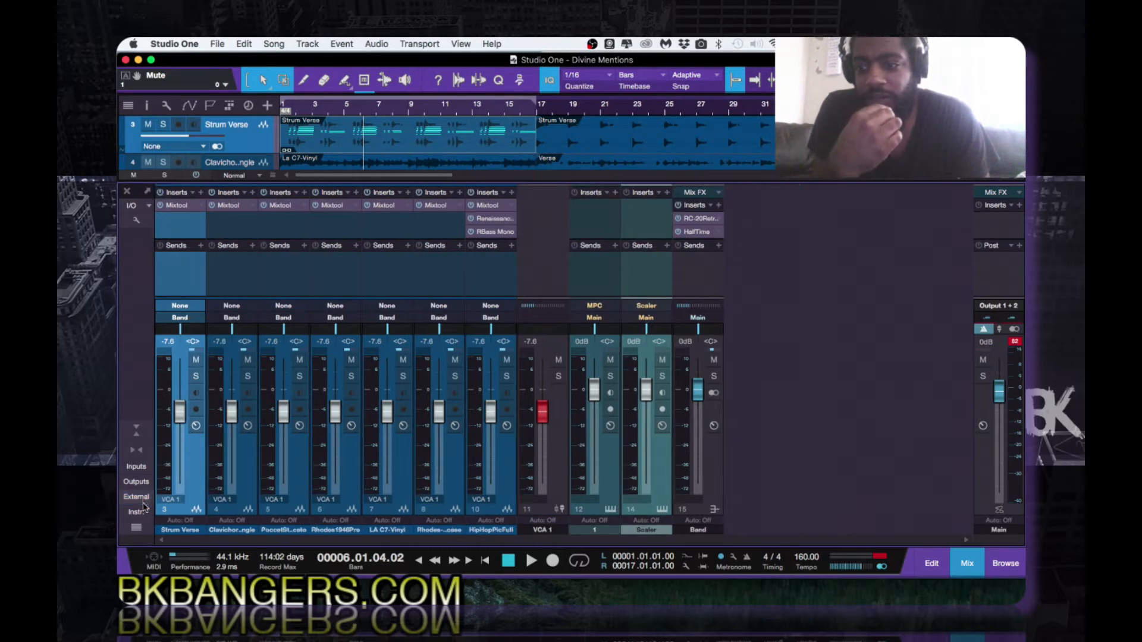
# Step: Show the instruments list in the mixer and expand the MPC entry to list its outputs
pyautogui.click(141, 512)
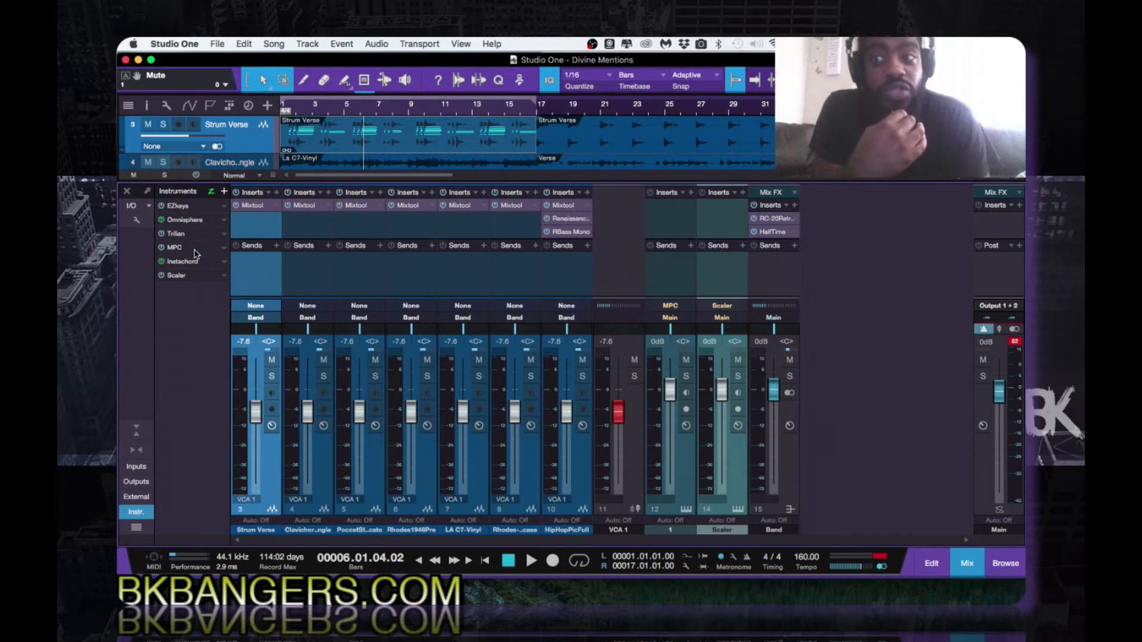
pyautogui.click(223, 250)
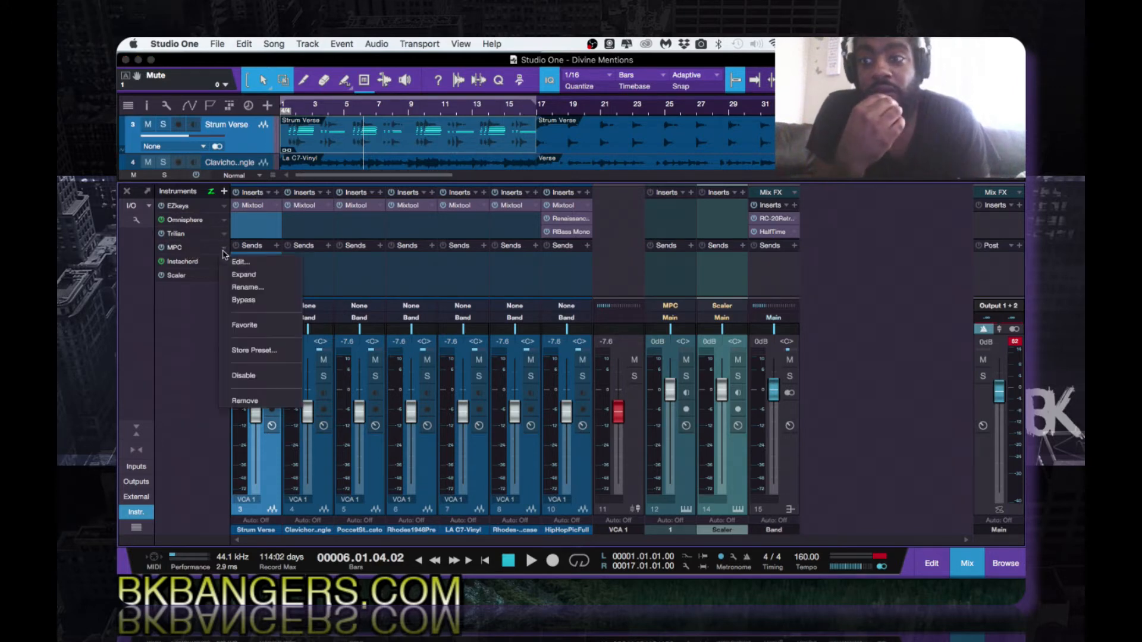
pyautogui.click(252, 277)
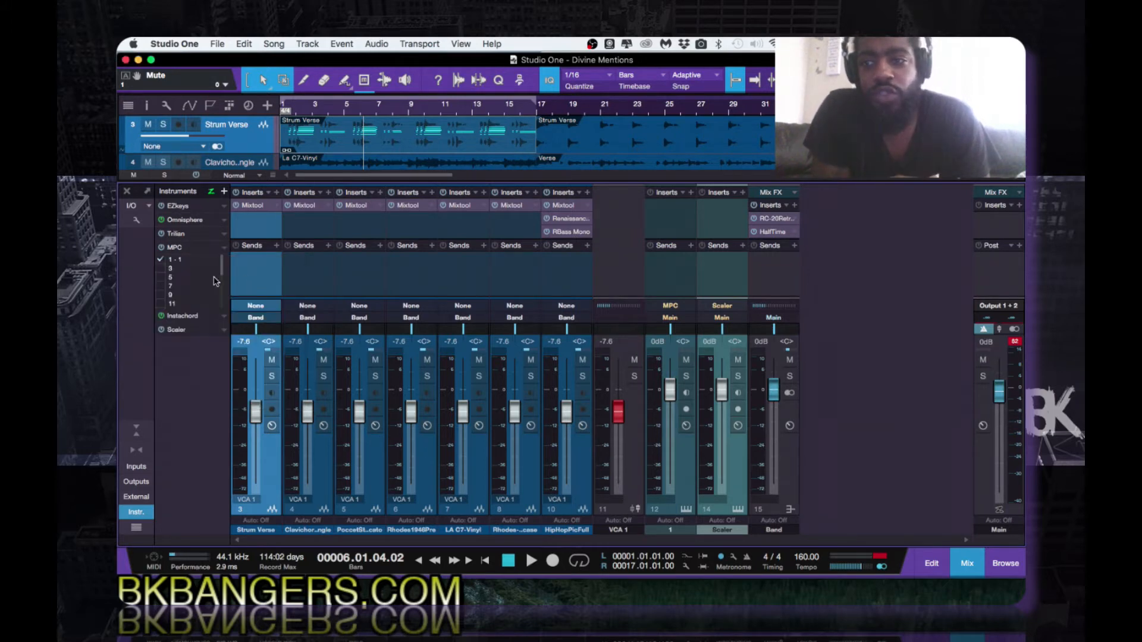
pyautogui.scroll(3, 192, 290)
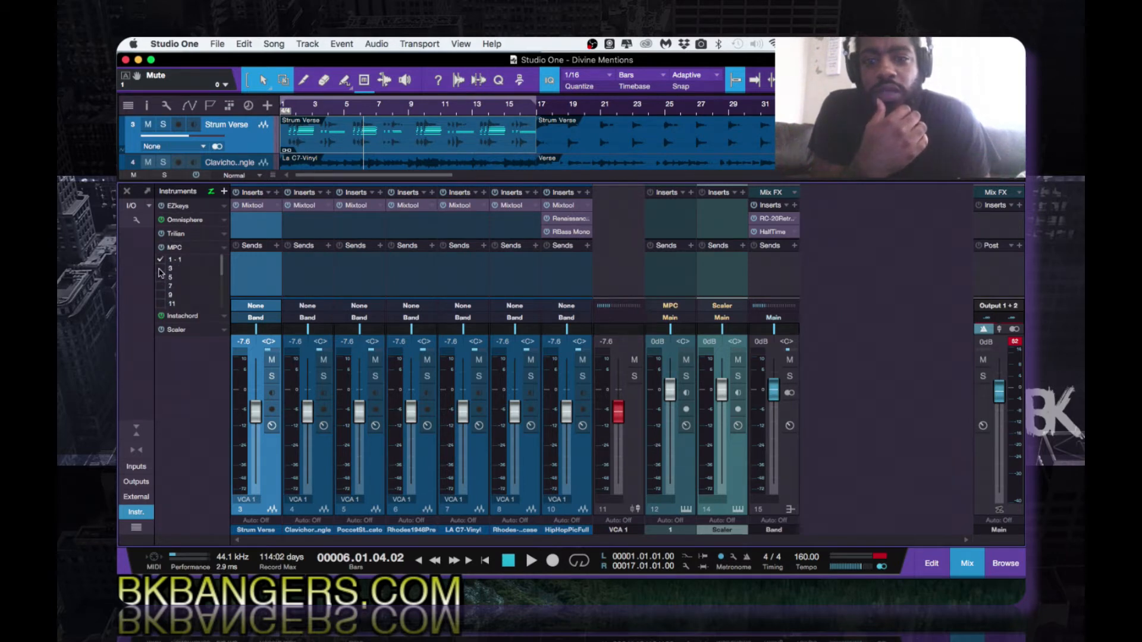
# Step: Activate the MPC's output 3 to give it its own mixer channel
pyautogui.click(160, 269)
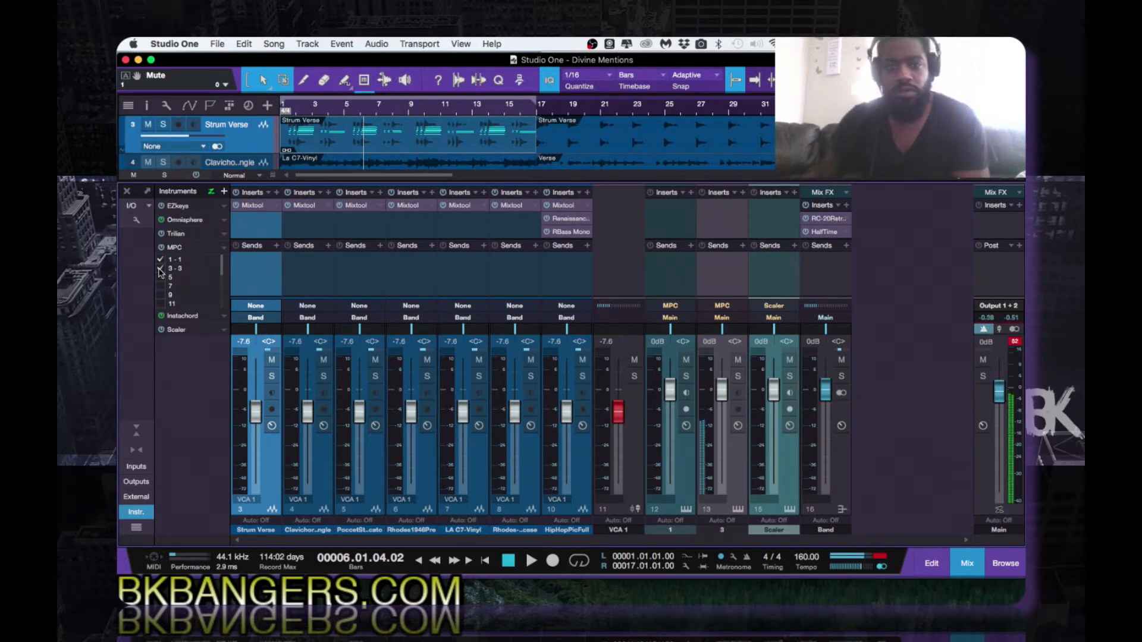
pyautogui.click(160, 269)
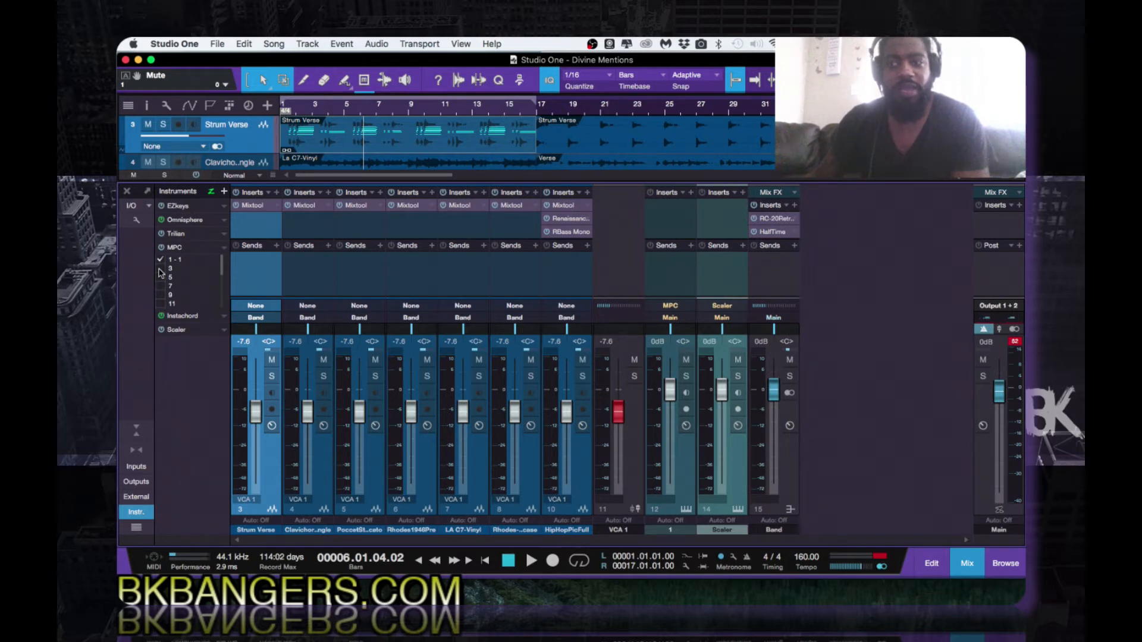
pyautogui.click(160, 270)
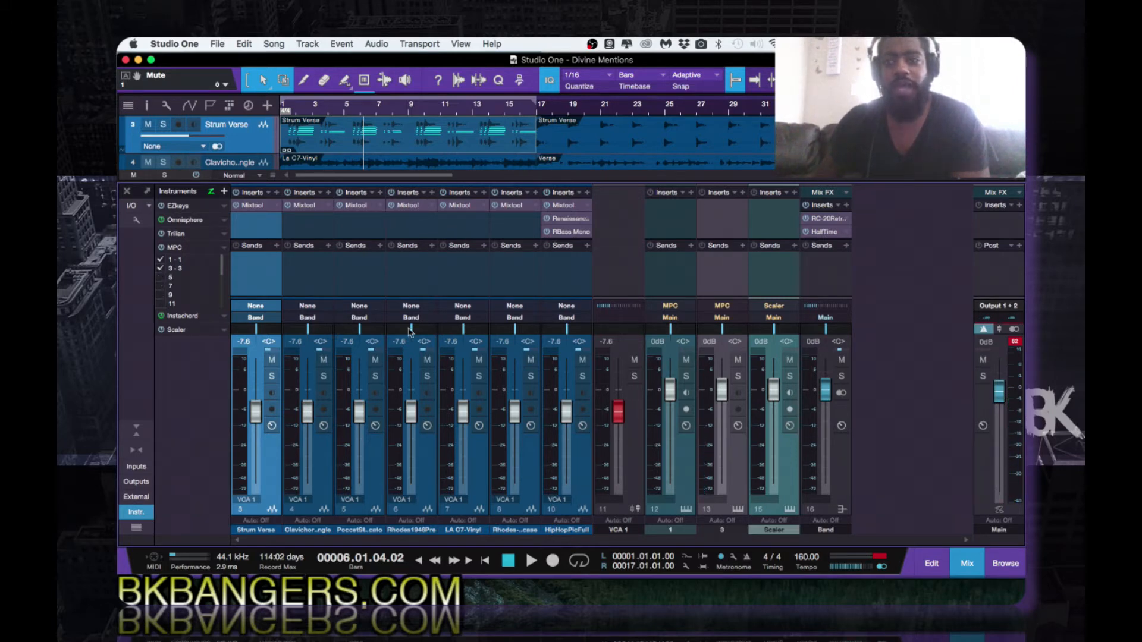
# Step: Activate the MPC's outputs 5 through 19 as mixer channels, checking them against the pads' output routing in the plugin window
pyautogui.click(737, 509)
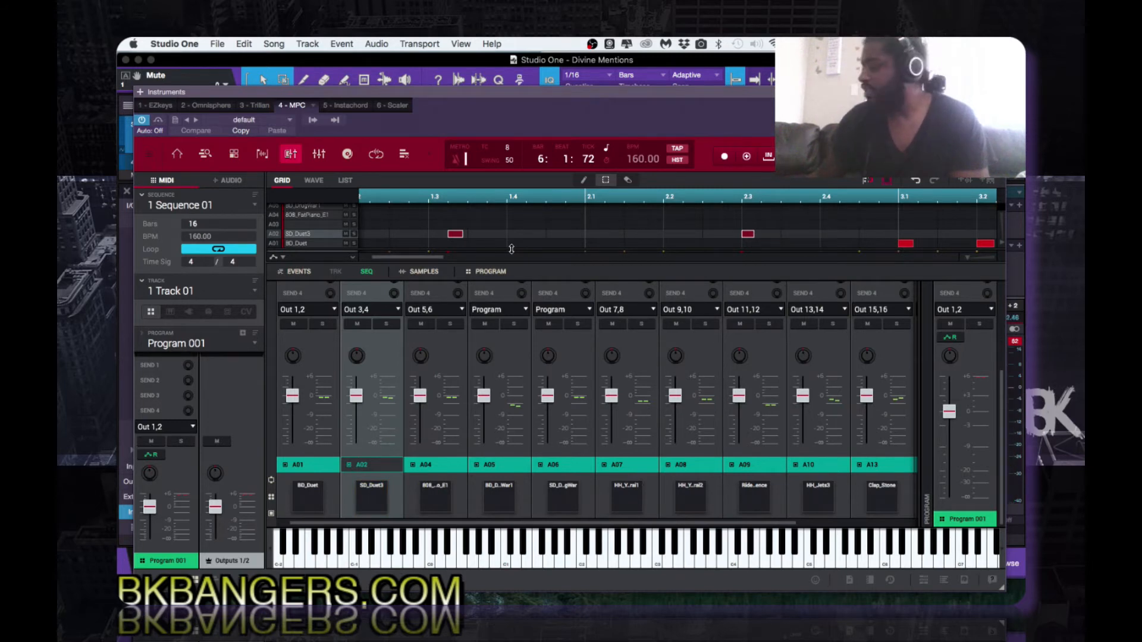
pyautogui.moveTo(648, 99); pyautogui.dragTo(847, 101)
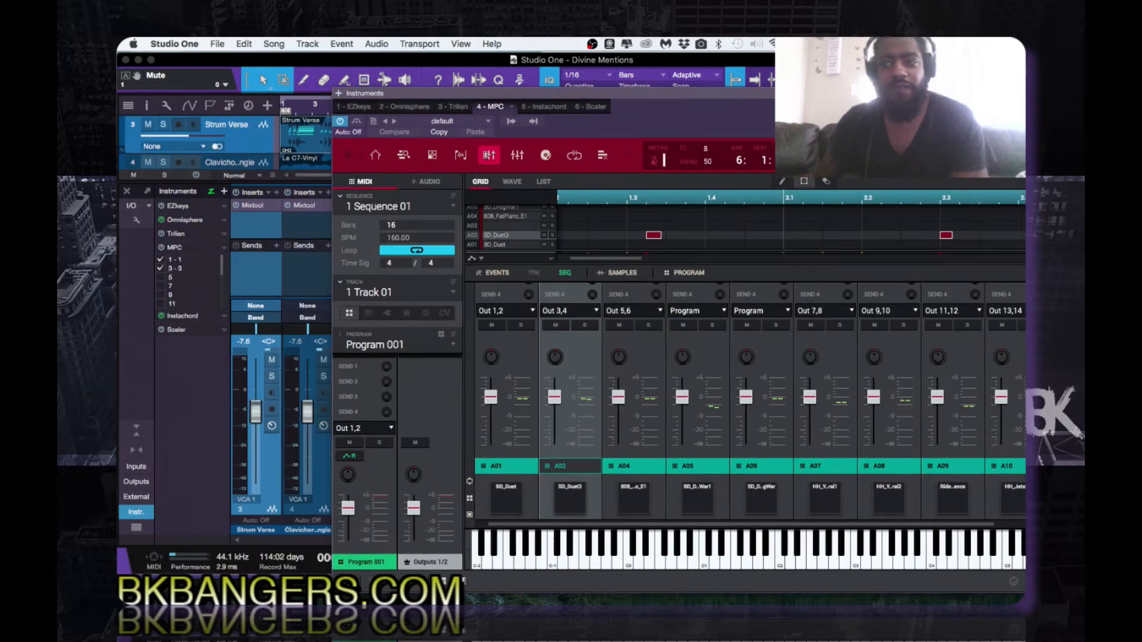
pyautogui.click(160, 277)
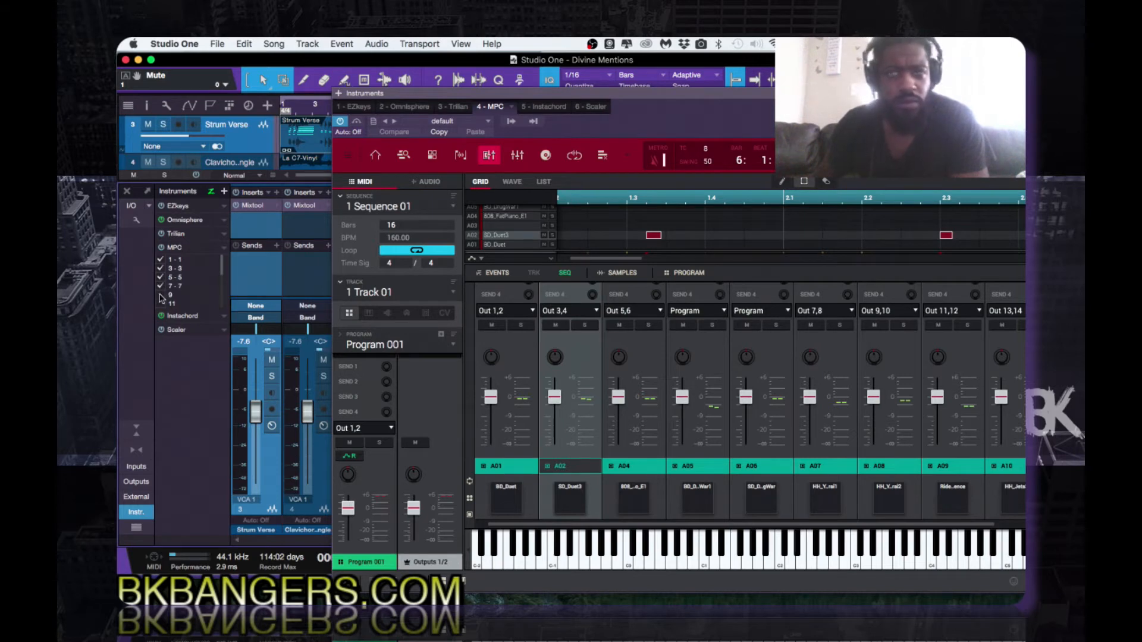
pyautogui.click(160, 295)
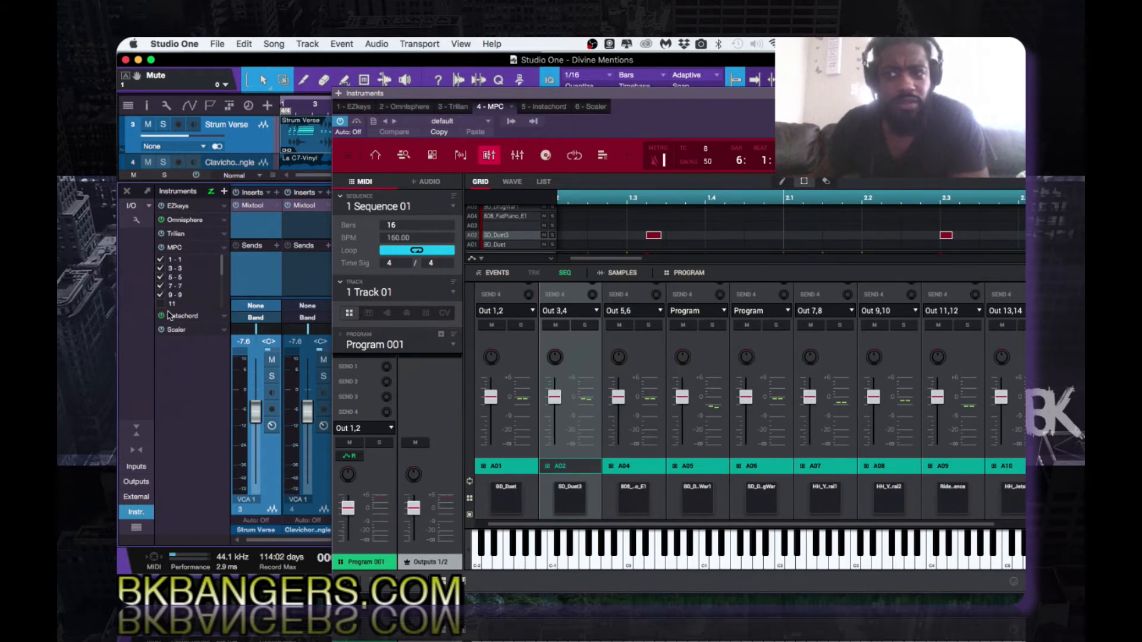
pyautogui.scroll(-3, 175, 286)
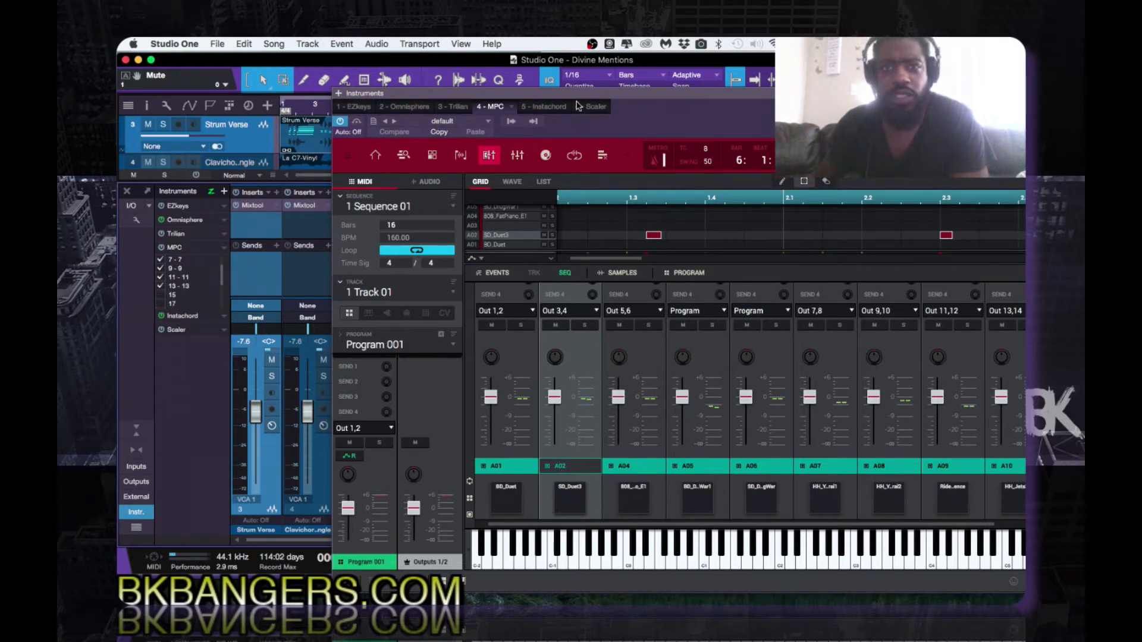
pyautogui.moveTo(635, 103); pyautogui.dragTo(396, 105)
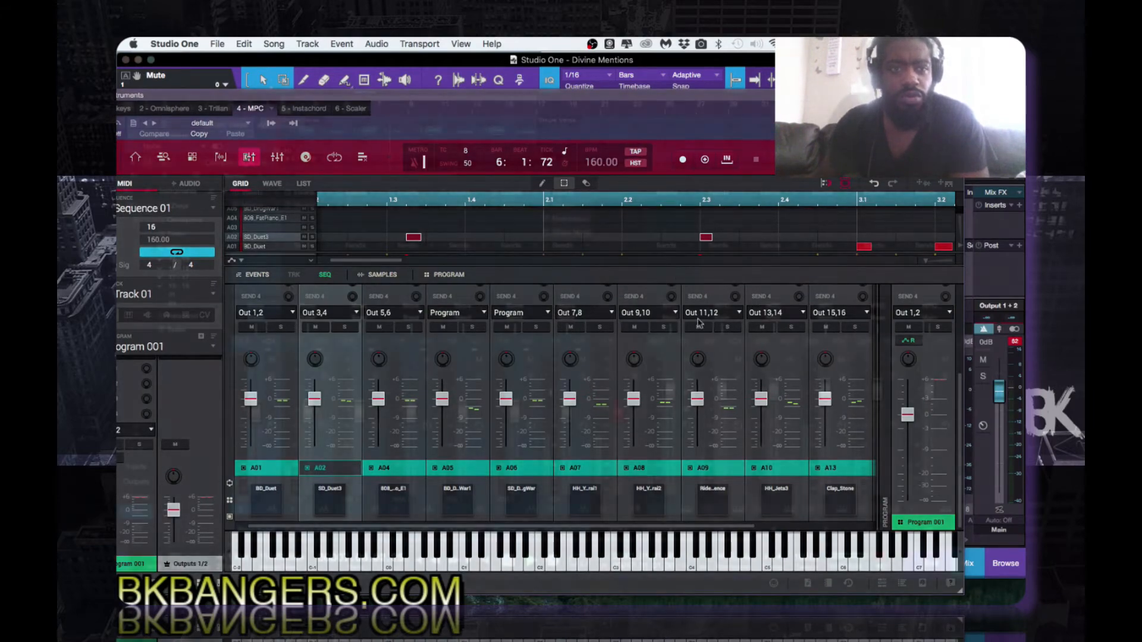
pyautogui.hscroll(3, 699, 322)
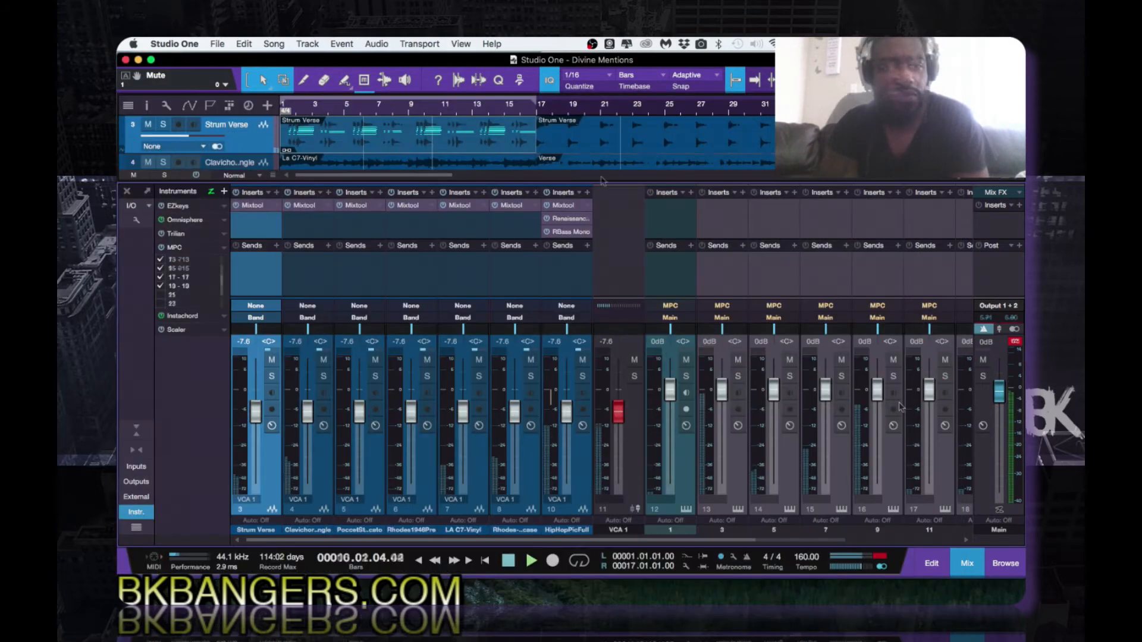
# Step: Audition the MPC's output 3 channel alone by soloing and unsoloing it during playback, and stop playback
pyautogui.hscroll(2, 864, 267)
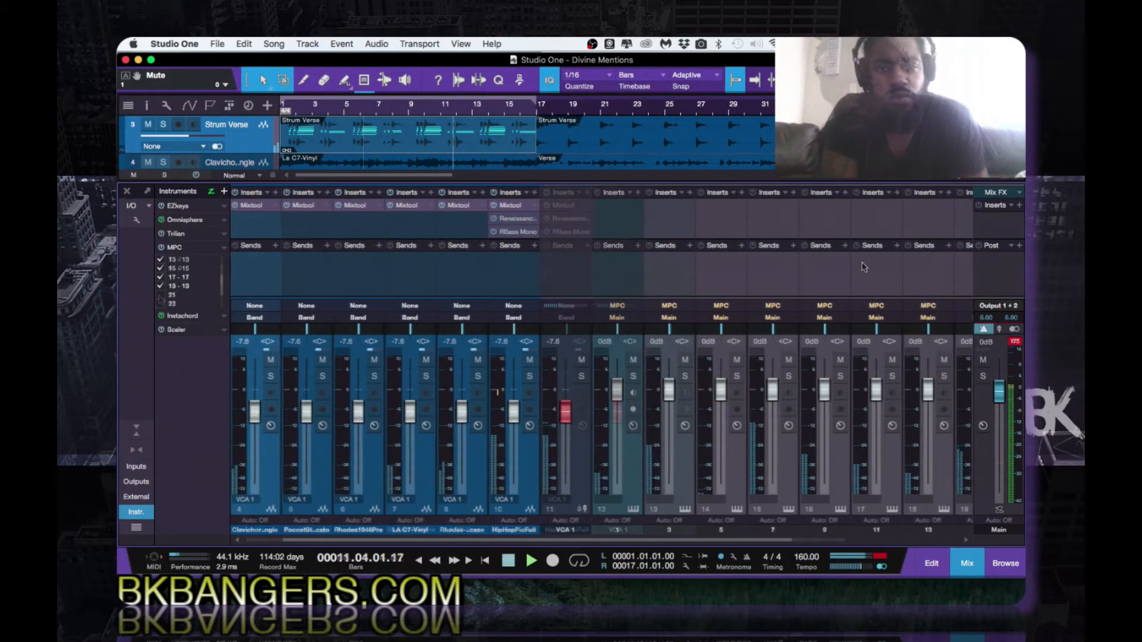
pyautogui.hscroll(2, 864, 267)
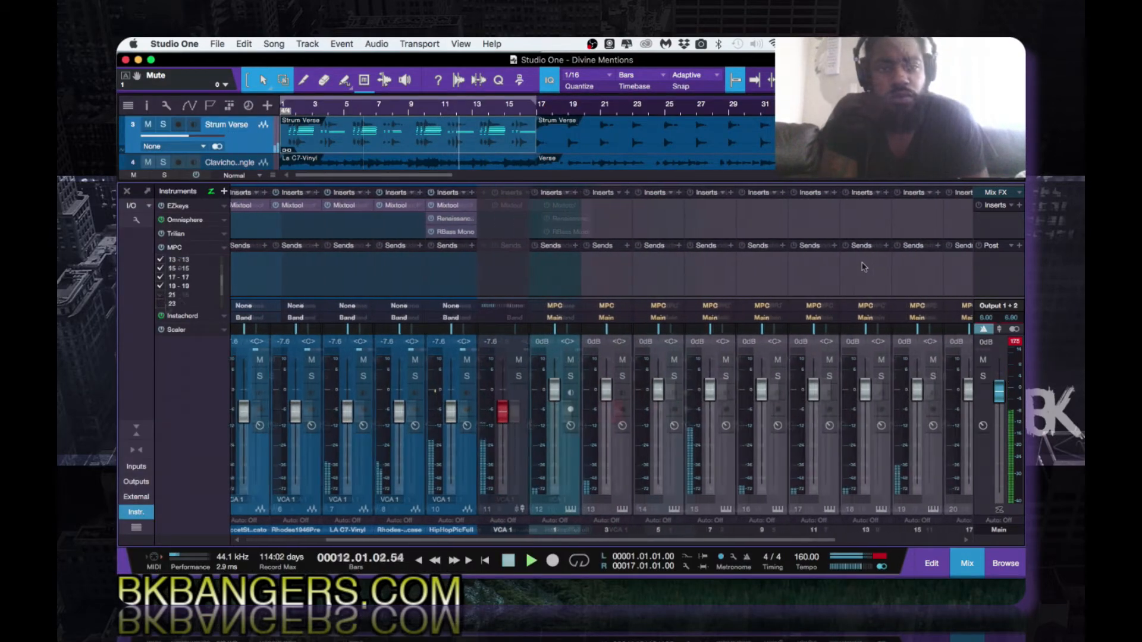
pyautogui.click(619, 377)
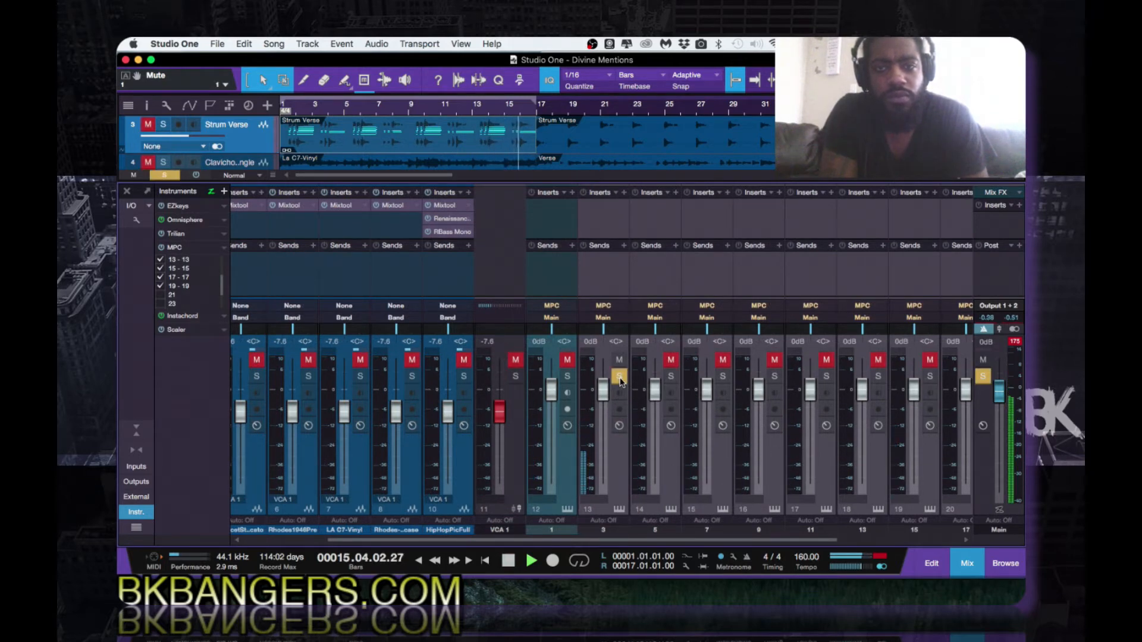
pyautogui.click(619, 377)
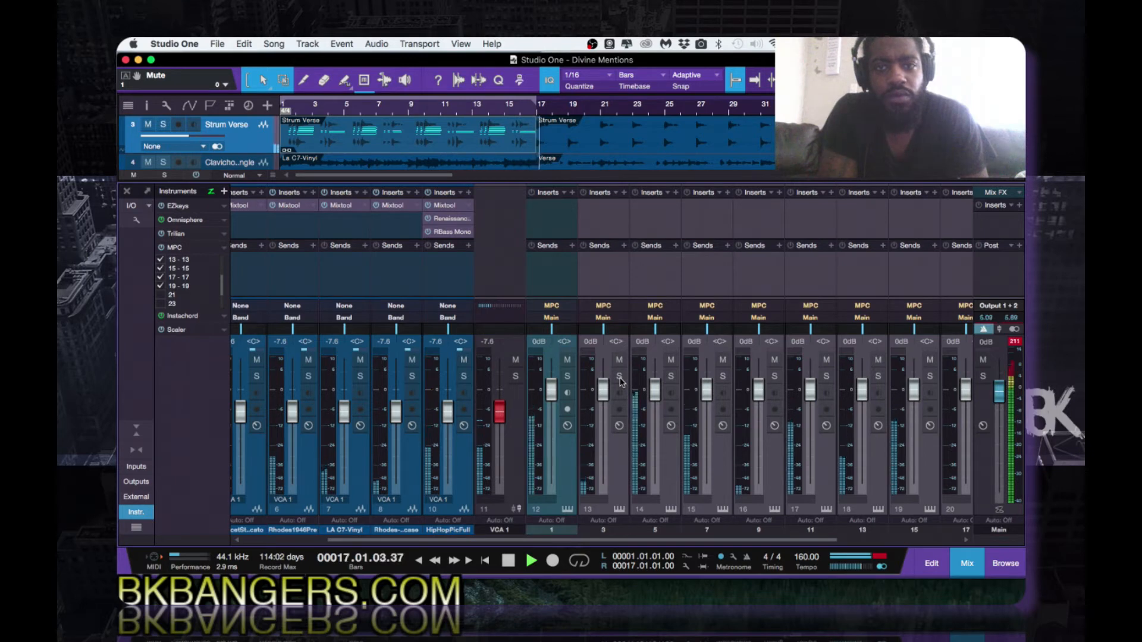
pyautogui.press('space')
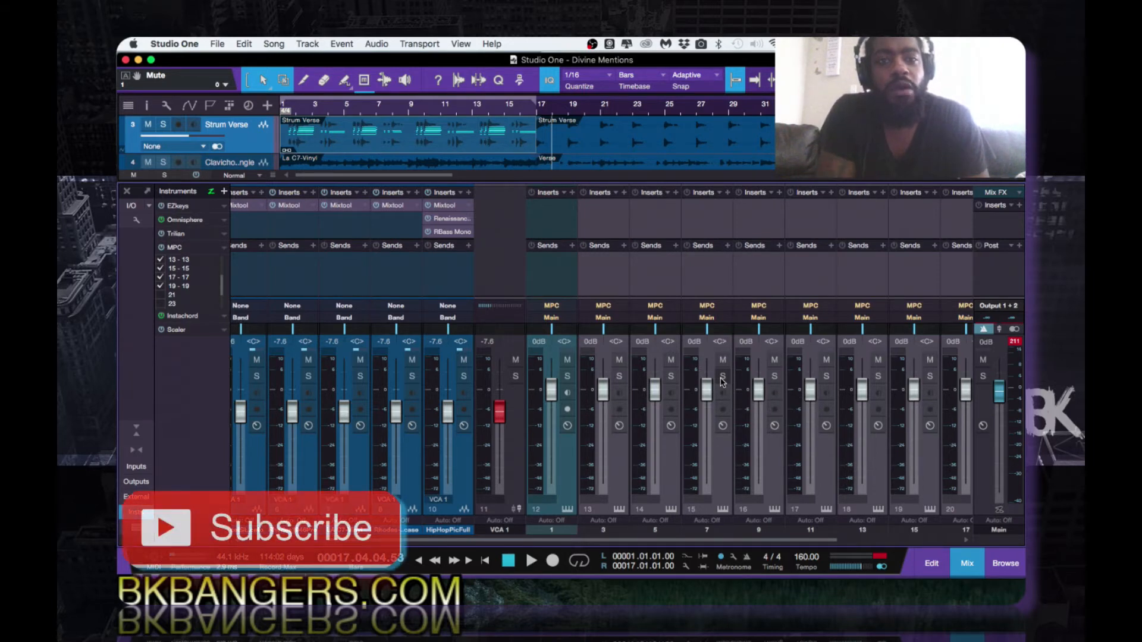
pyautogui.click(966, 563)
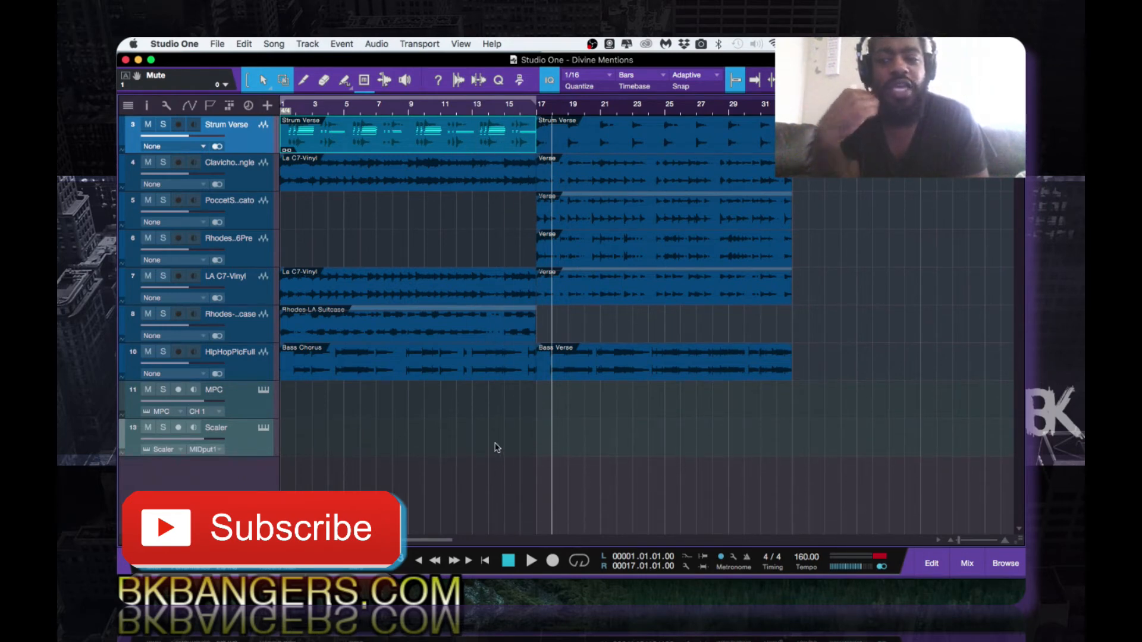
pyautogui.click(967, 565)
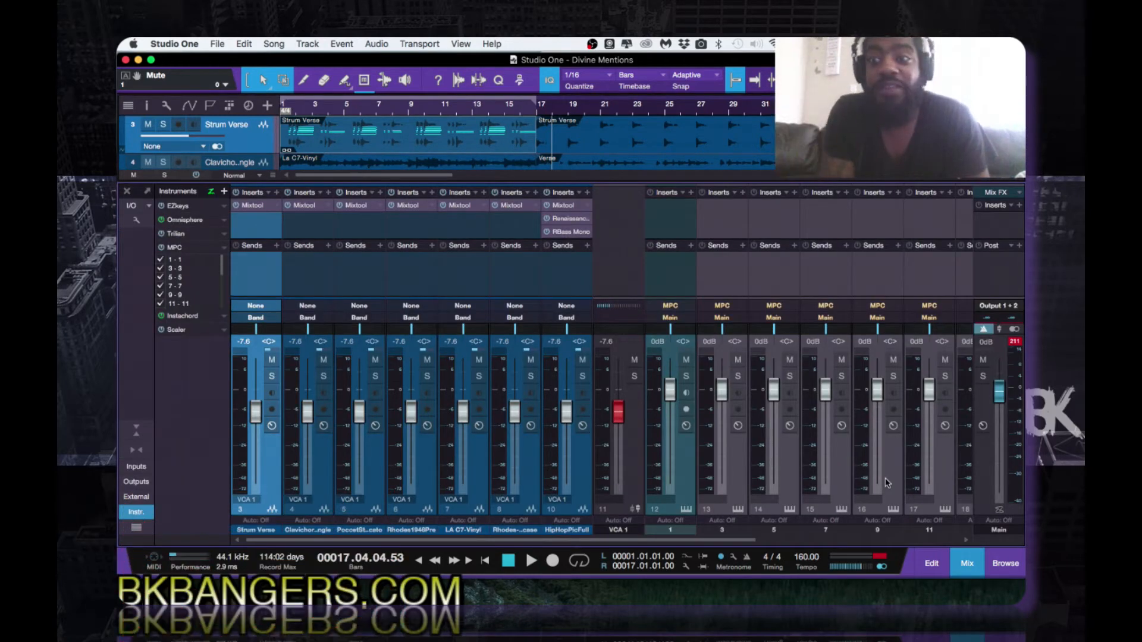
pyautogui.hscroll(5, 876, 275)
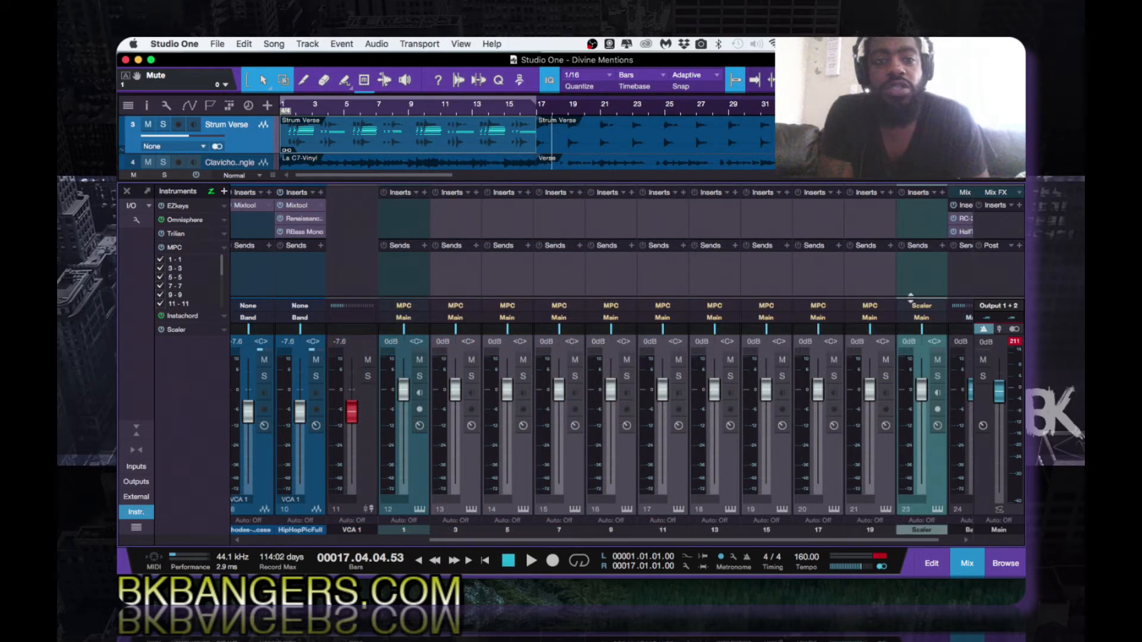
pyautogui.click(966, 563)
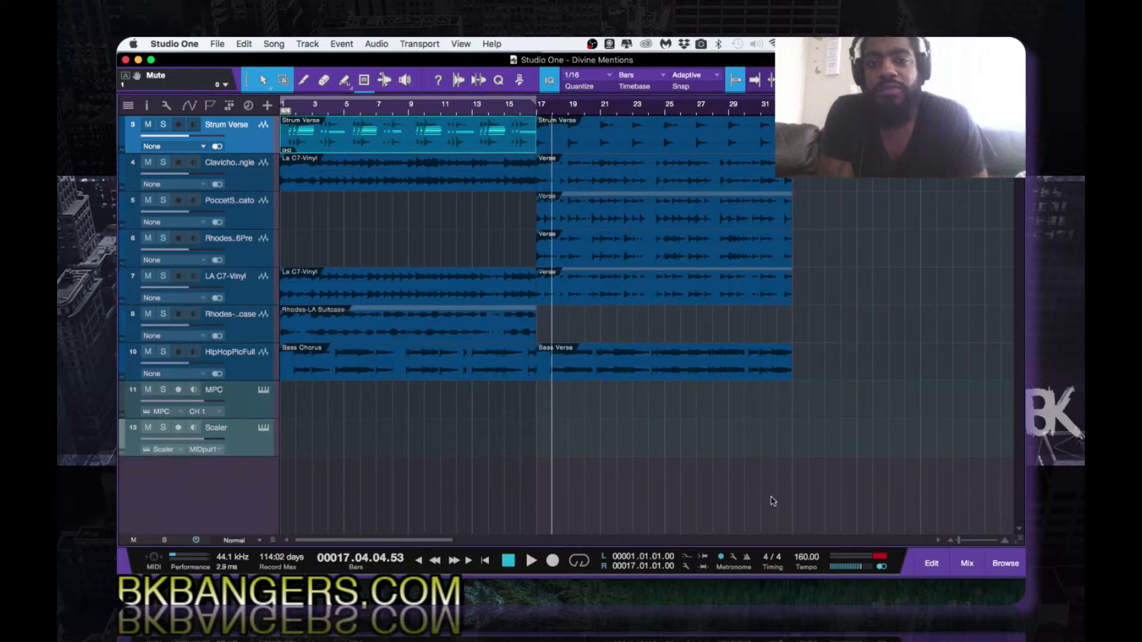
pyautogui.click(974, 563)
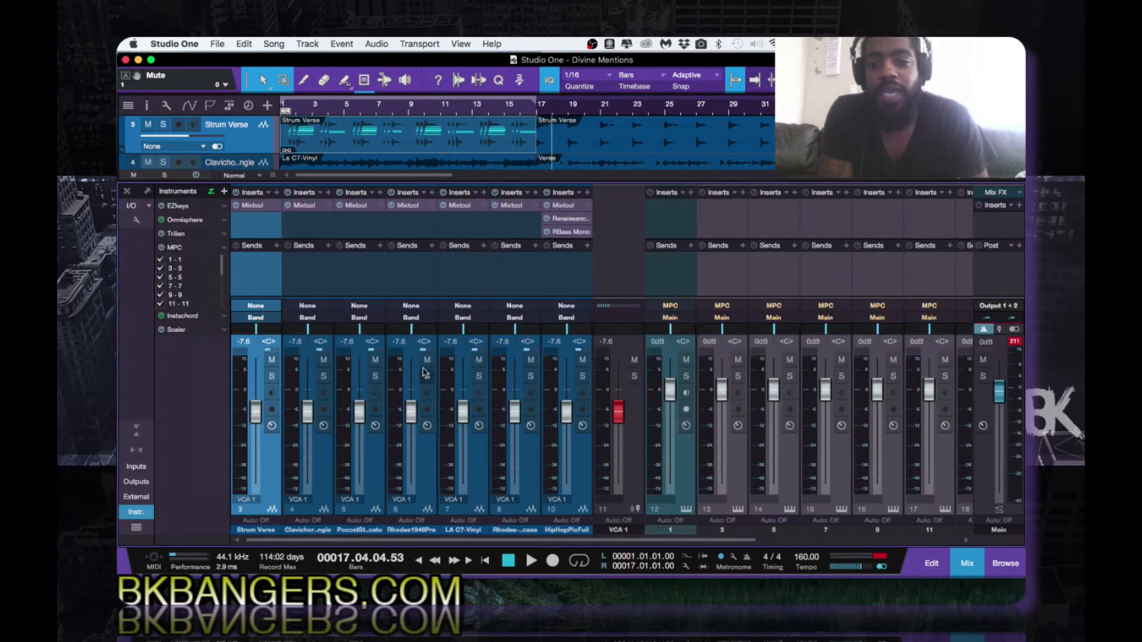
# Step: Deactivate the MPC's outputs 3 through 11, keeping output 1 active, and collapse its output list
pyautogui.click(160, 304)
pyautogui.click(160, 260)
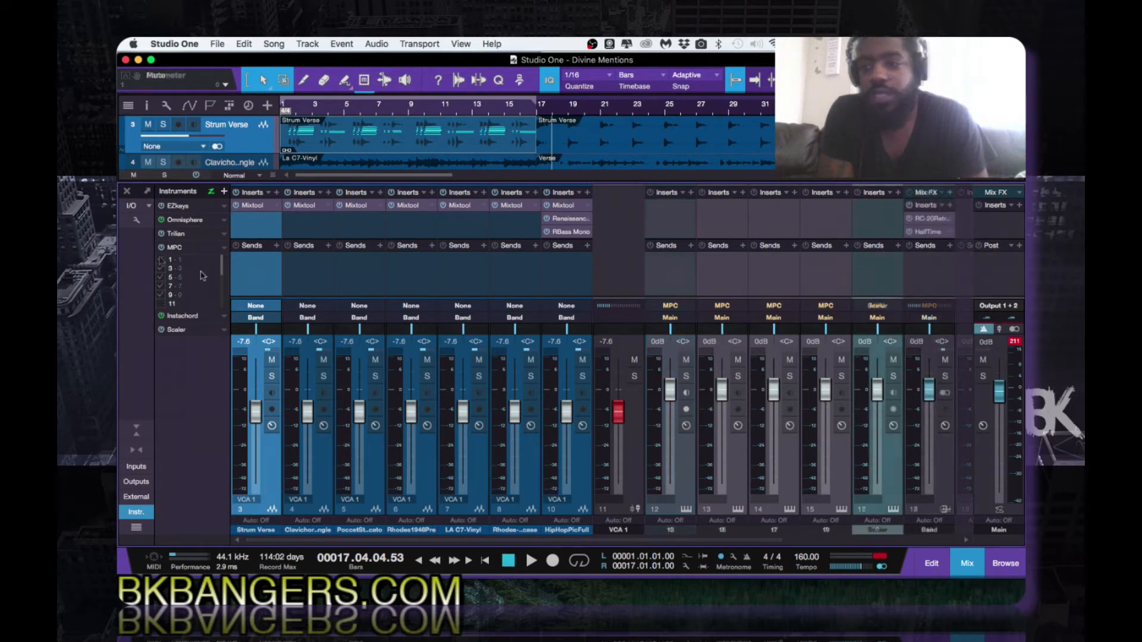
pyautogui.click(161, 260)
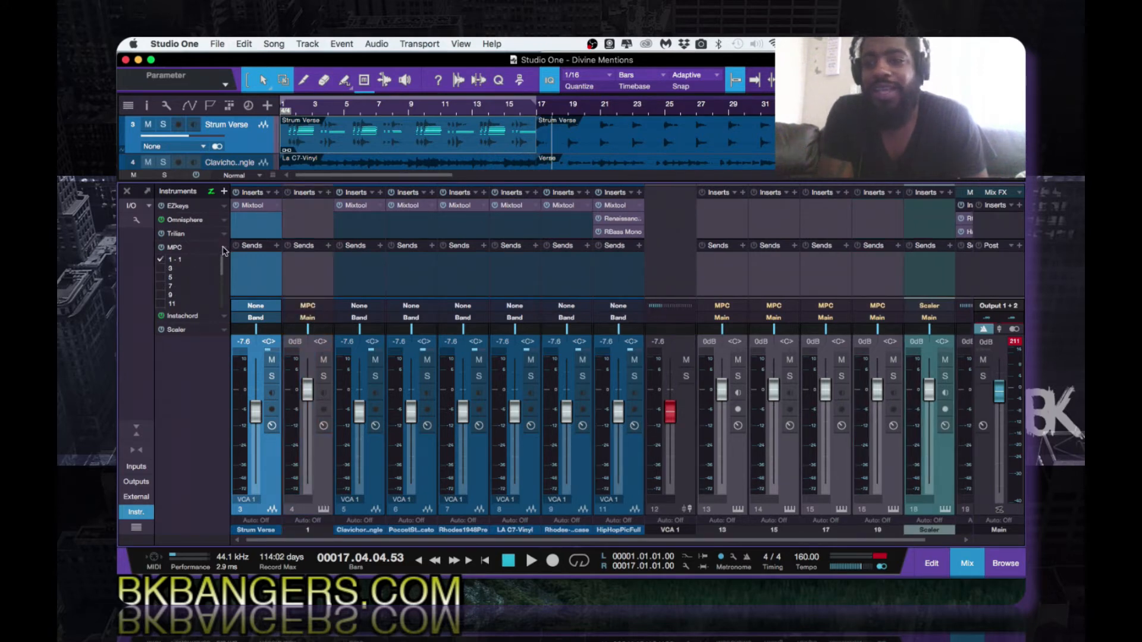
pyautogui.click(223, 249)
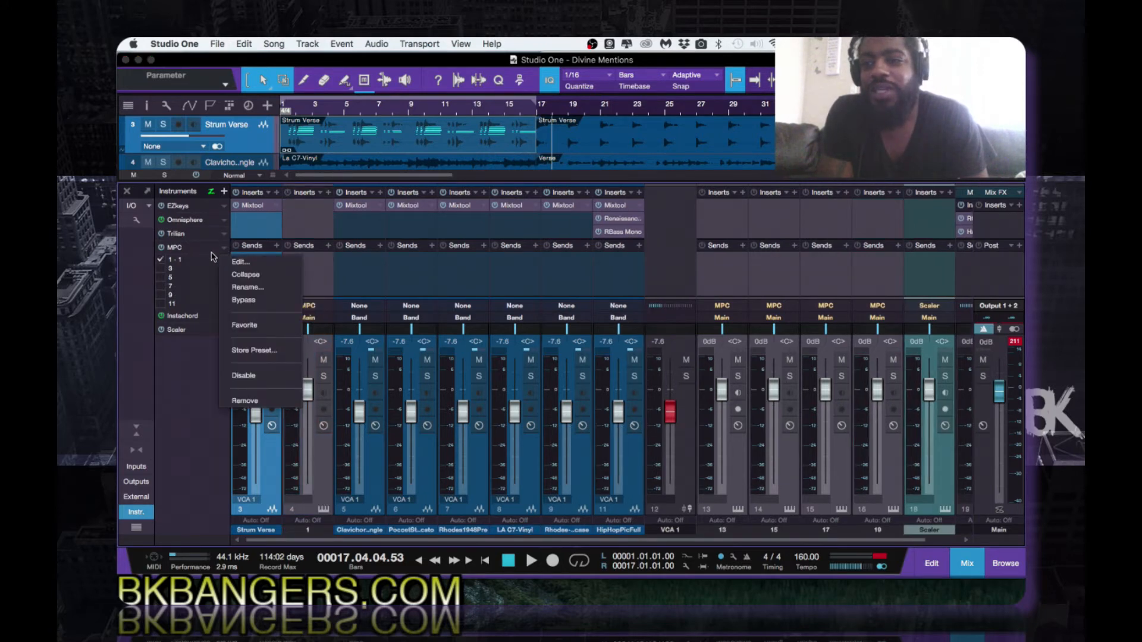
pyautogui.click(244, 276)
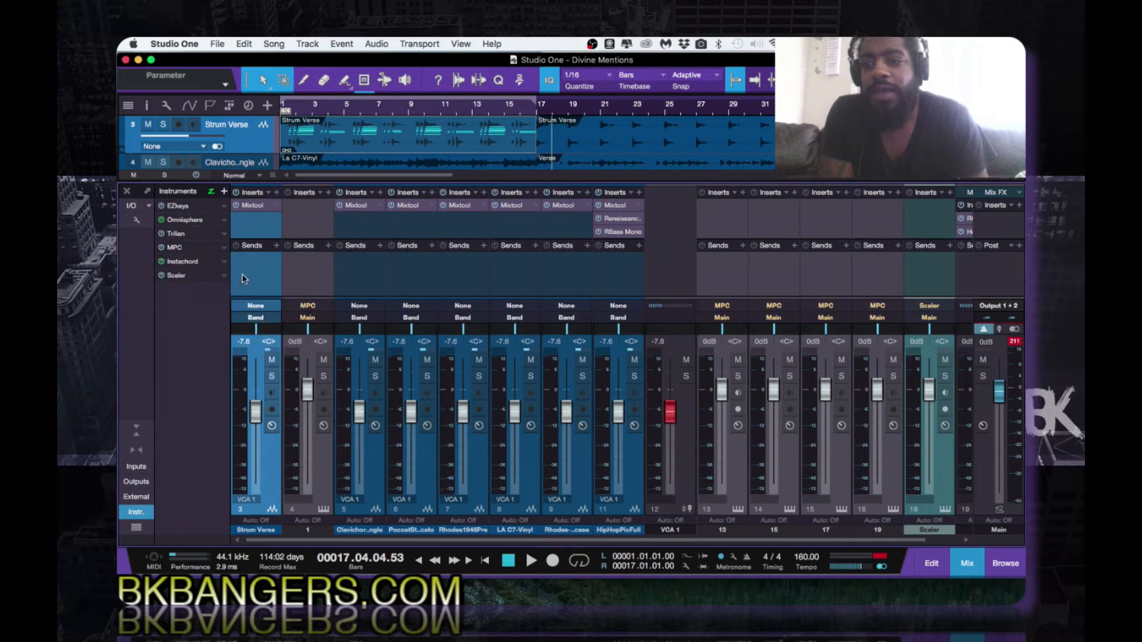
# Step: Play the song from the beginning to check which channels still carry the MPC's sound
pyautogui.press('space')
pyautogui.press('space')
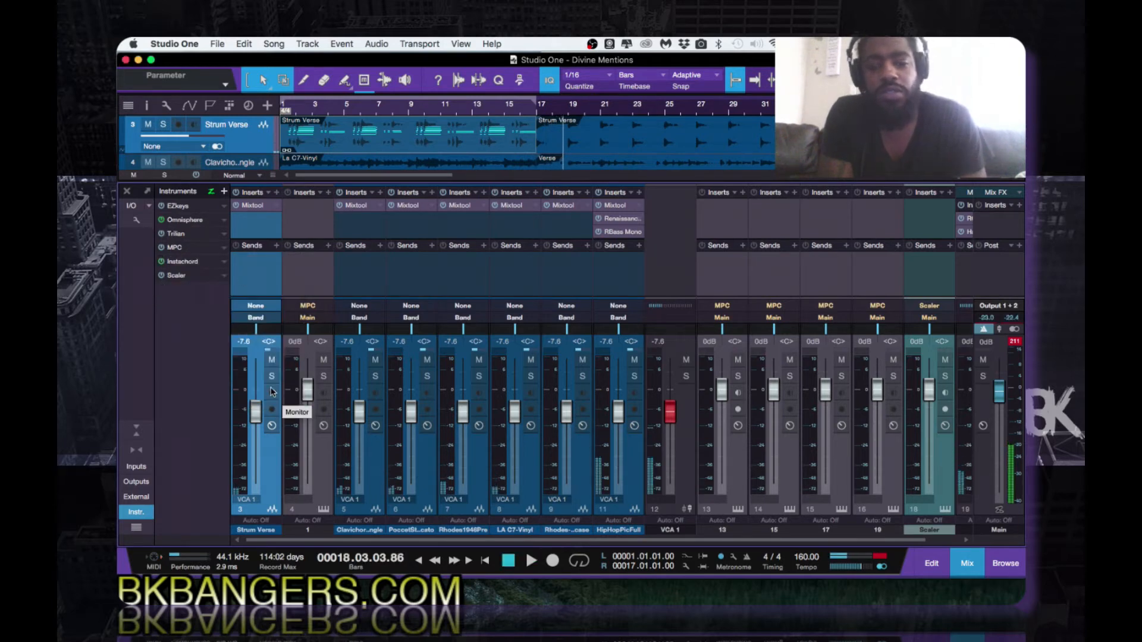
pyautogui.press(',')
pyautogui.press('space')
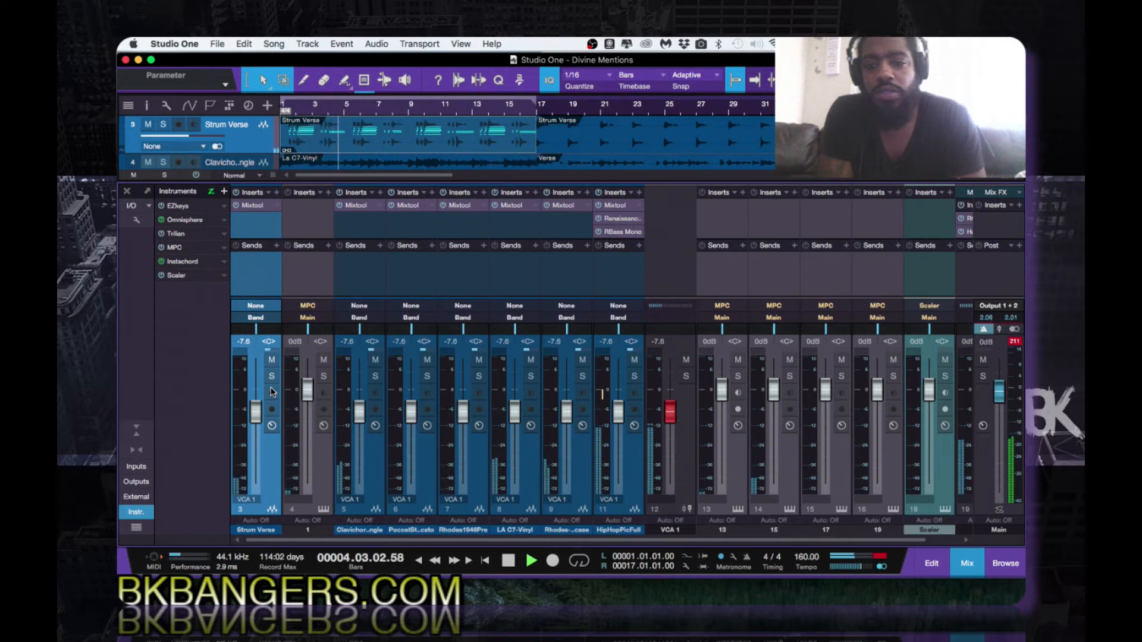
pyautogui.press(',')
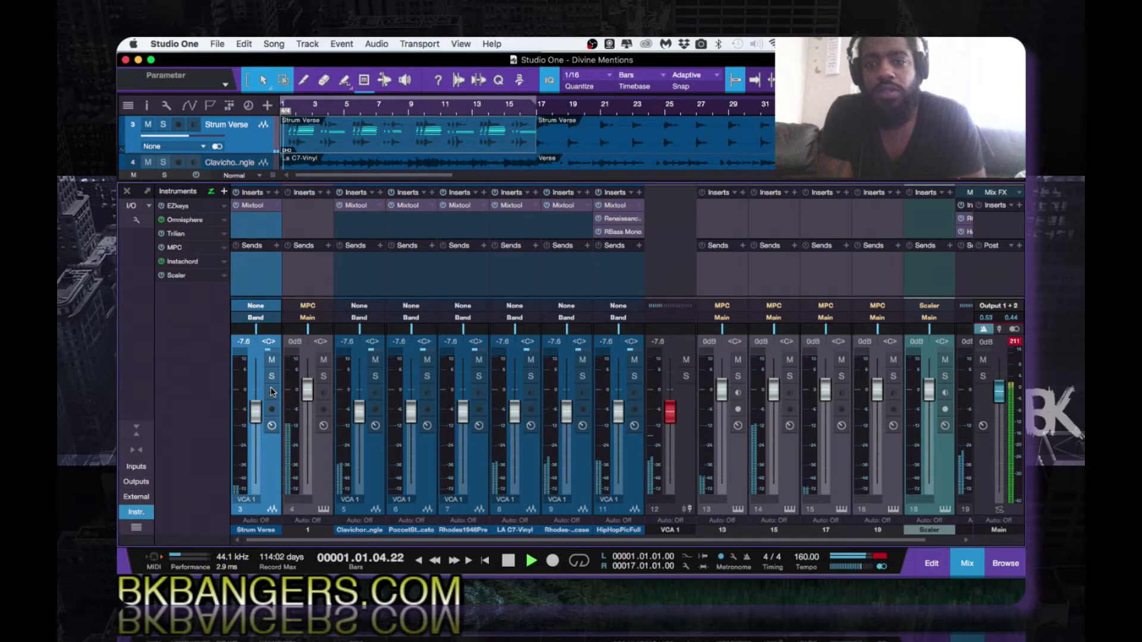
pyautogui.press('space')
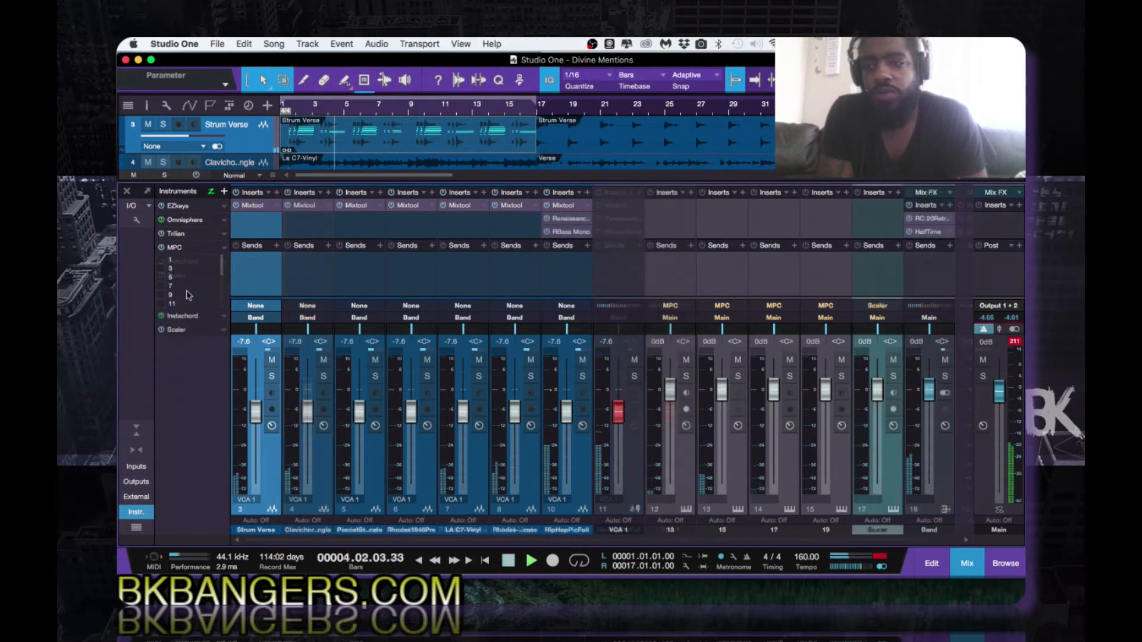
# Step: Deactivate the MPC's outputs 19, 17, 15 and 13 in the mixer's instruments list
pyautogui.scroll(-3, 188, 294)
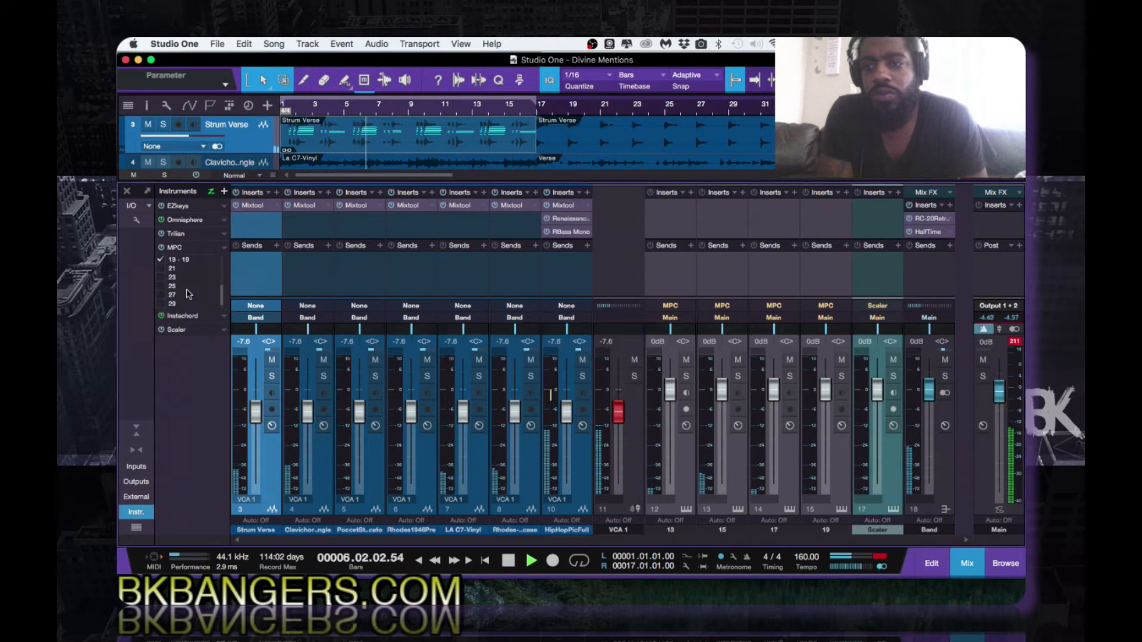
pyautogui.click(160, 278)
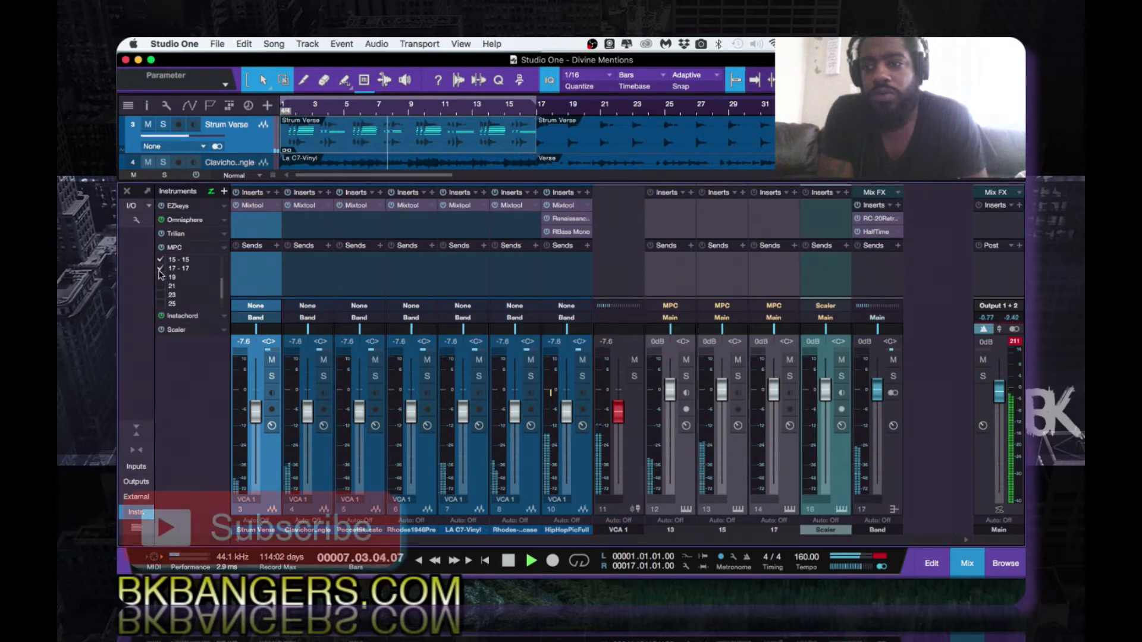
pyautogui.click(159, 268)
pyautogui.click(160, 259)
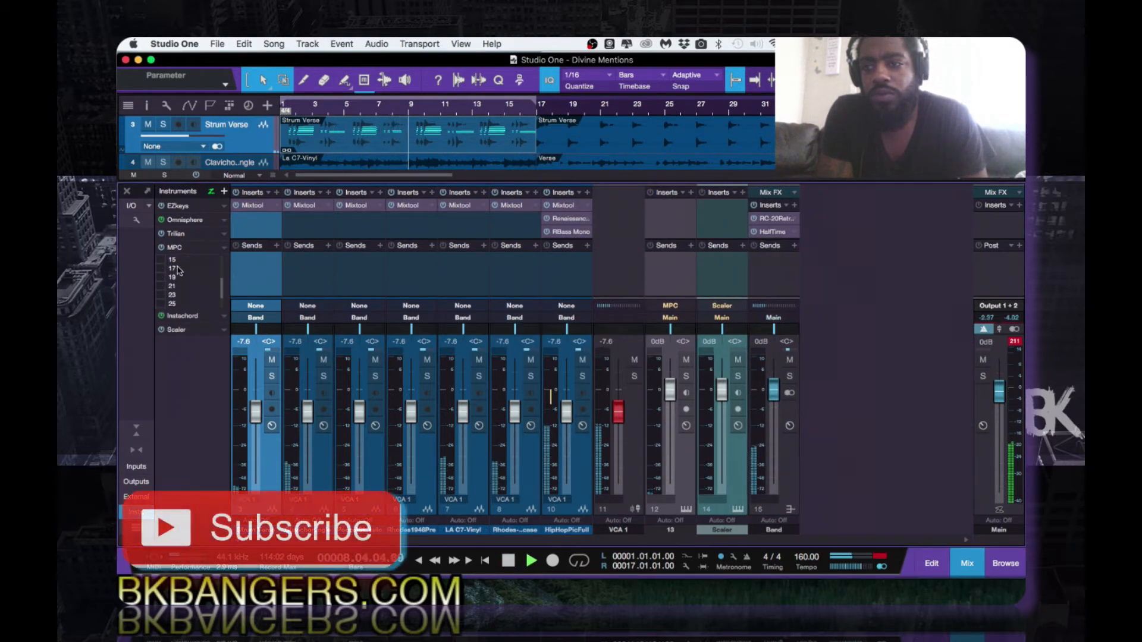
pyautogui.moveTo(221, 290); pyautogui.dragTo(221, 274)
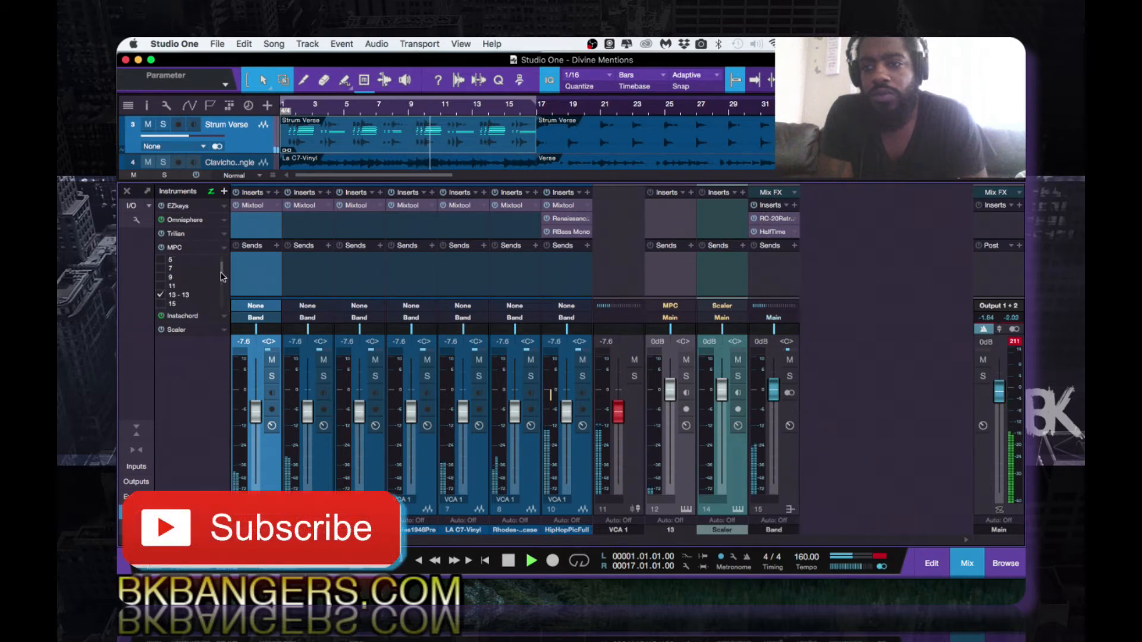
pyautogui.click(159, 296)
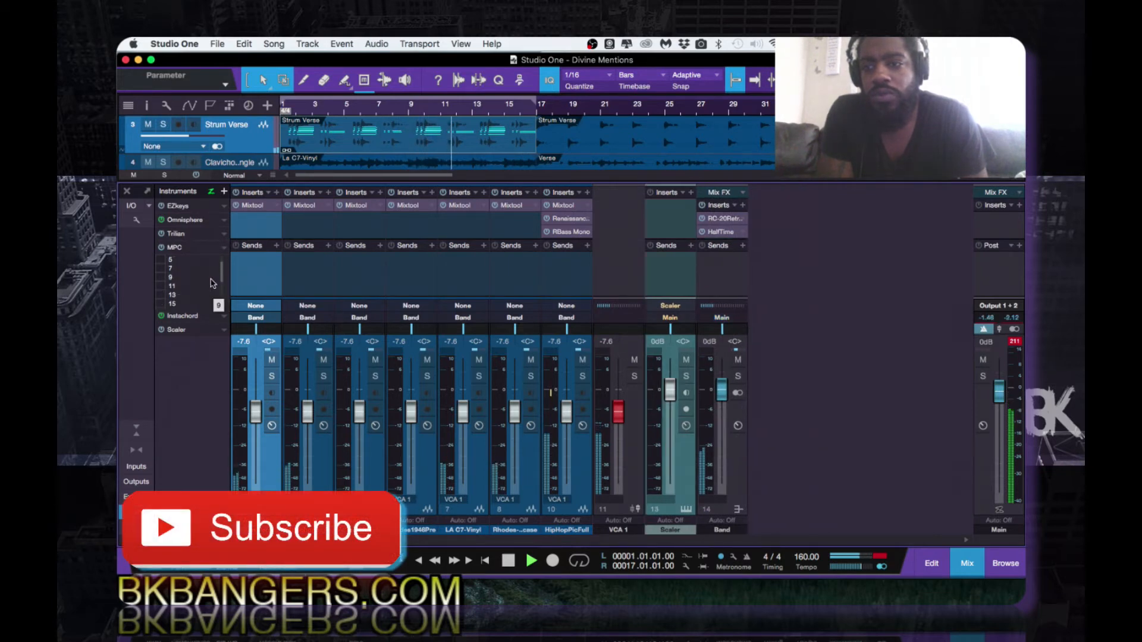
pyautogui.moveTo(223, 277); pyautogui.dragTo(220, 266)
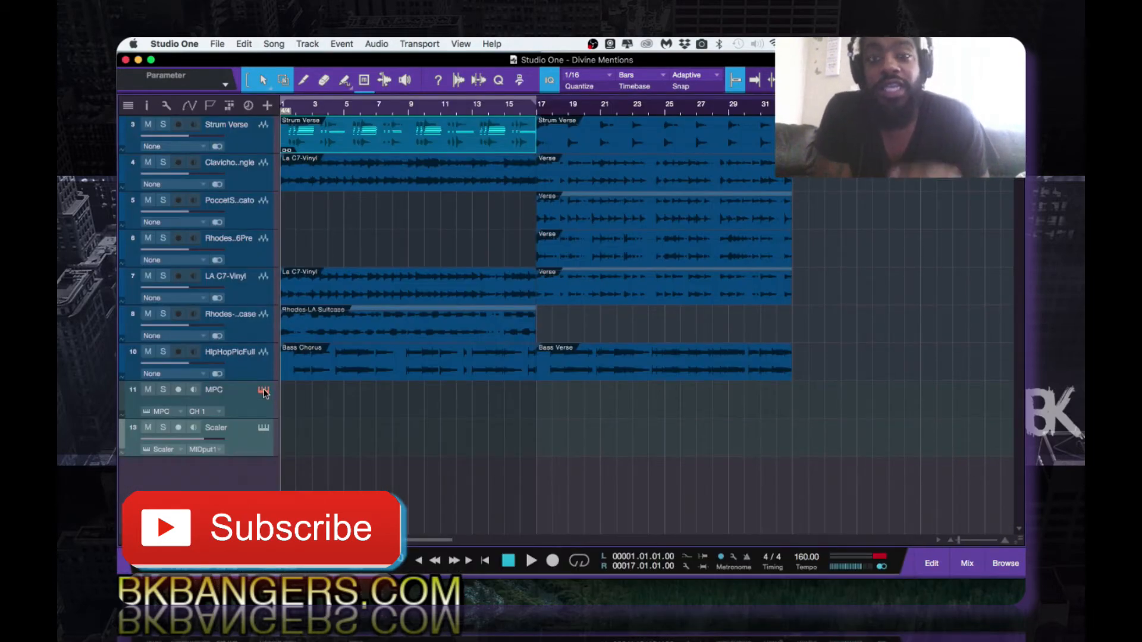
# Step: Open the MPC instrument and route the pad channels A14, A13 and A10 to Program
pyautogui.click(263, 392)
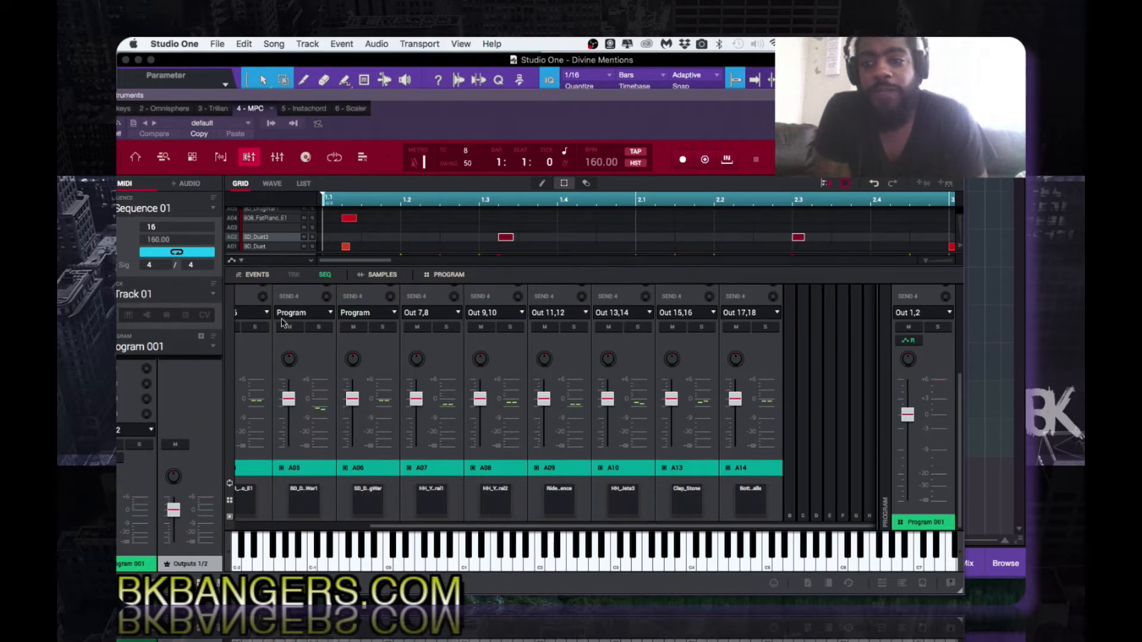
pyautogui.click(776, 313)
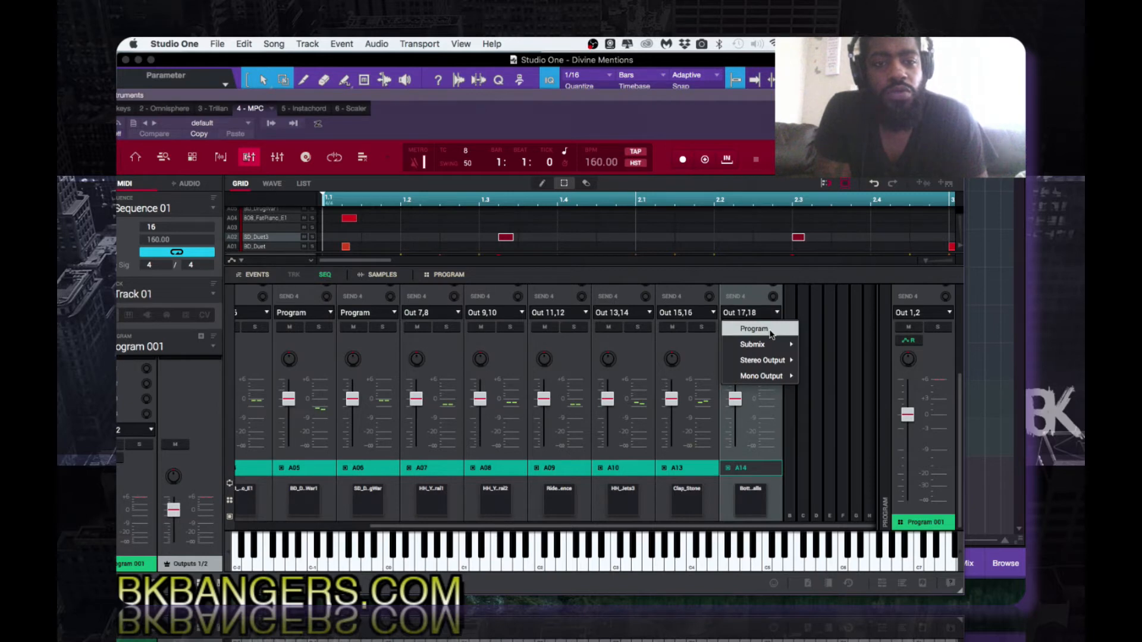
pyautogui.click(754, 329)
pyautogui.click(712, 313)
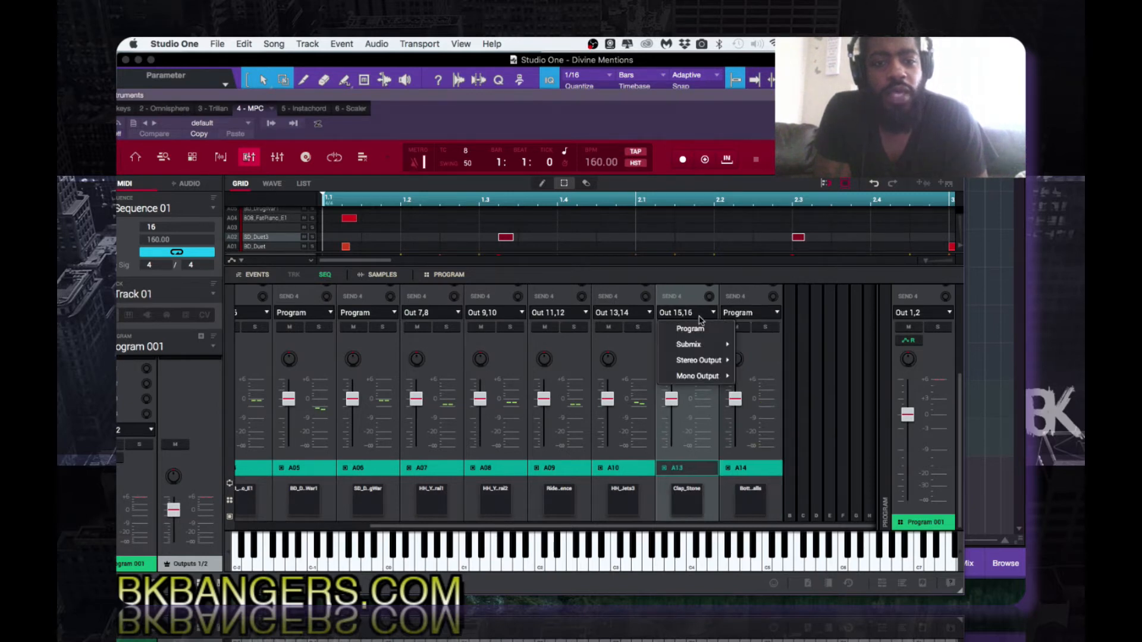
pyautogui.click(675, 327)
pyautogui.click(648, 313)
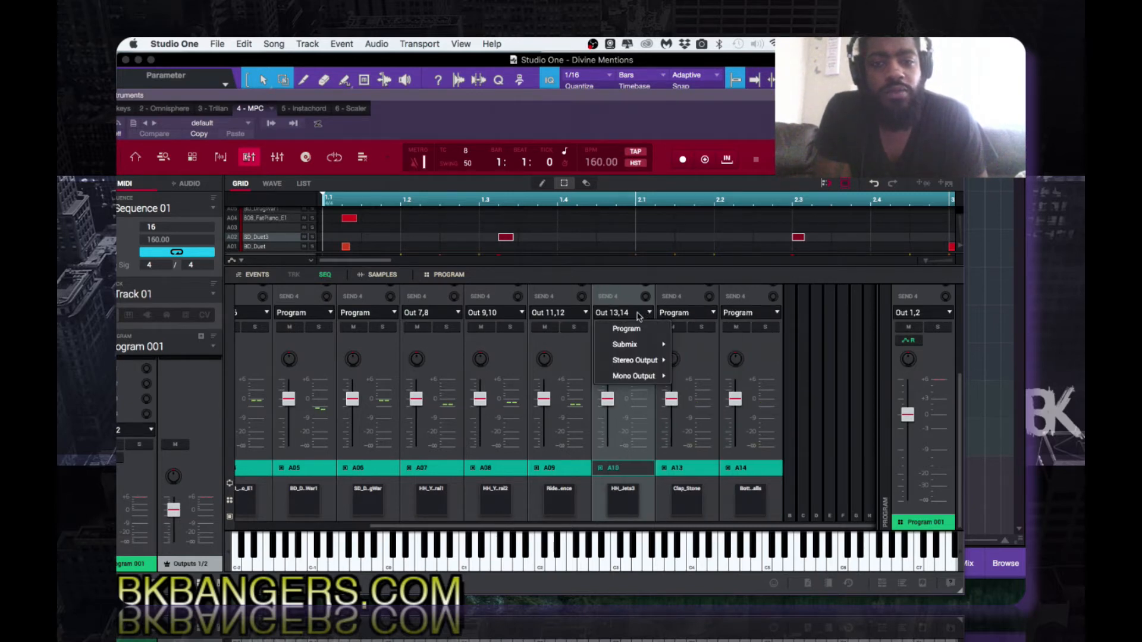
pyautogui.click(615, 327)
# Step: Route the MPC pad channels A09, A08 and A07 to Program
pyautogui.click(586, 314)
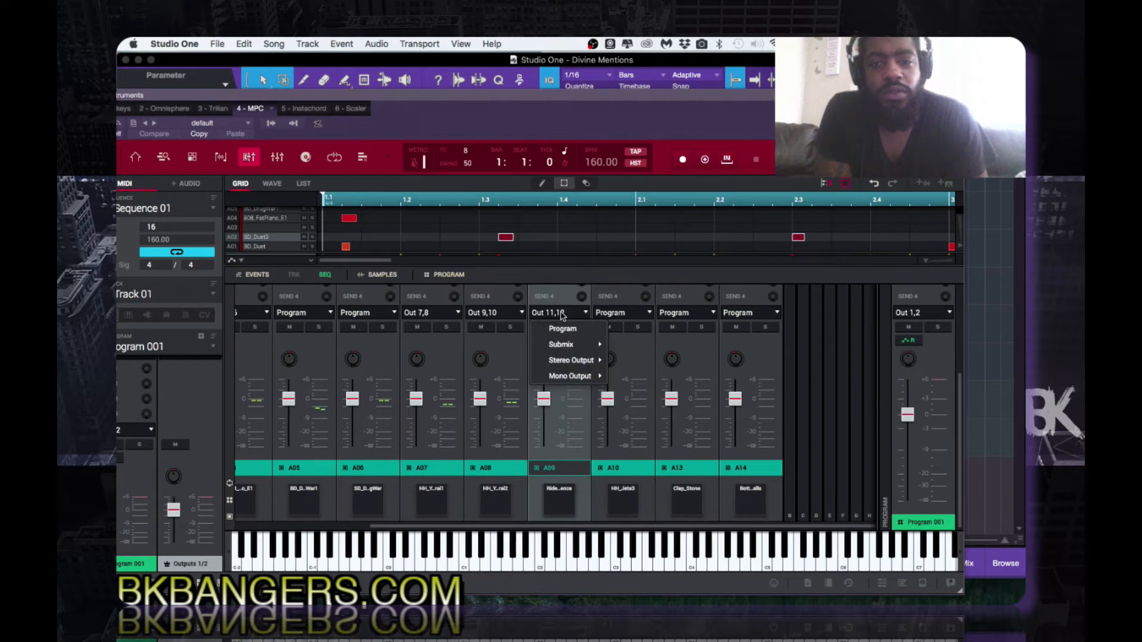
pyautogui.click(539, 327)
pyautogui.click(521, 313)
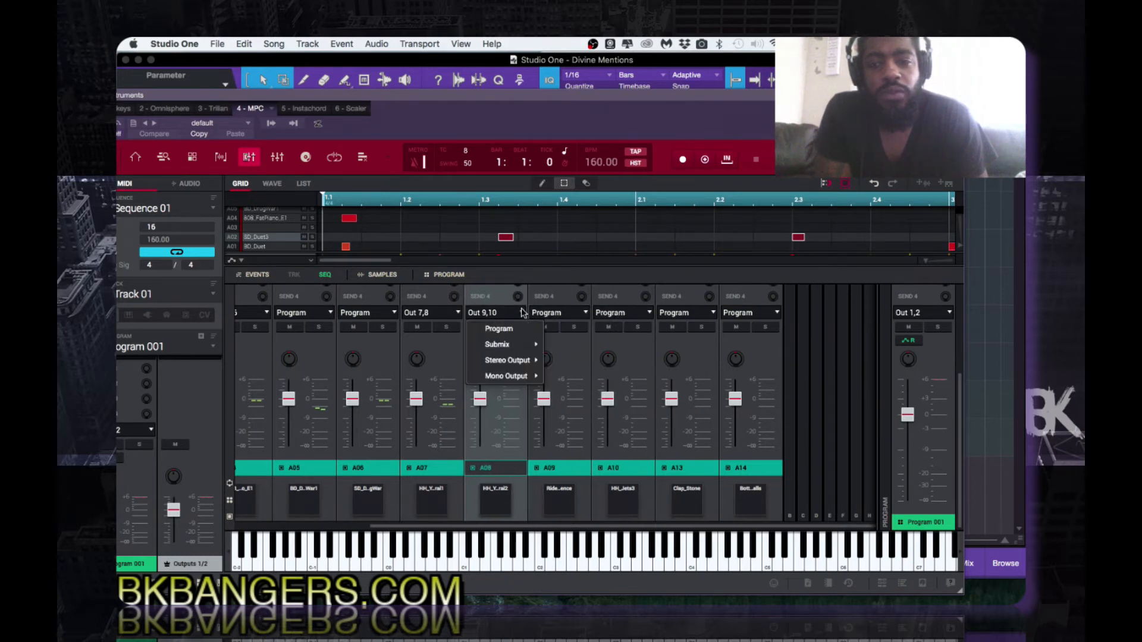
pyautogui.click(496, 328)
pyautogui.click(460, 313)
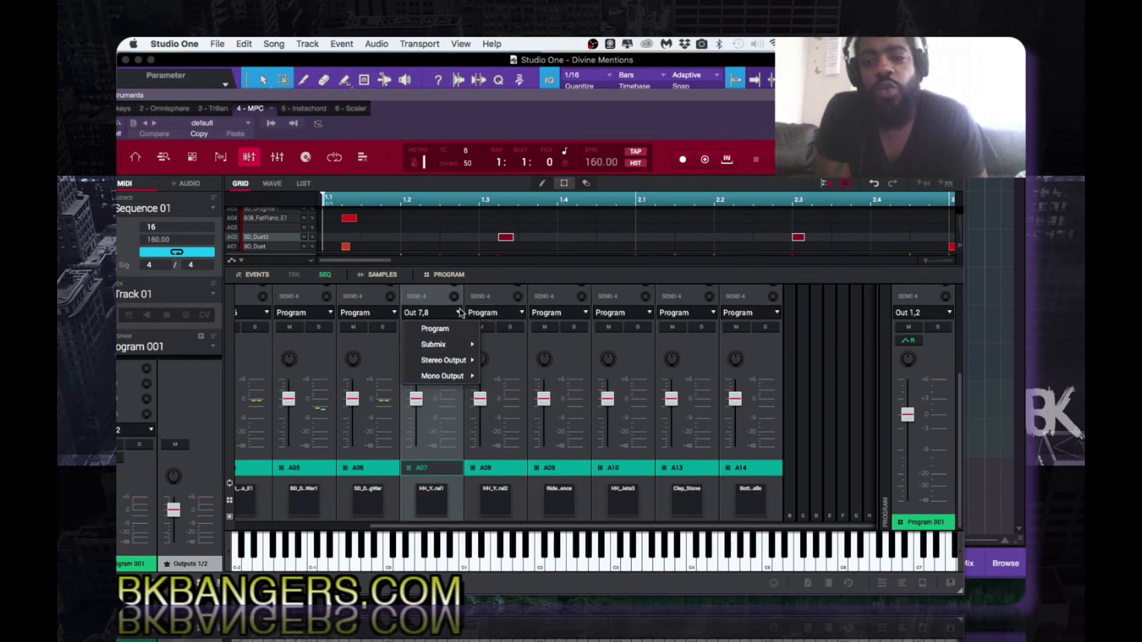
pyautogui.click(447, 328)
# Step: Route the first MPC pad channels A04, A02 and A01 to Program
pyautogui.hscroll(-5, 400, 354)
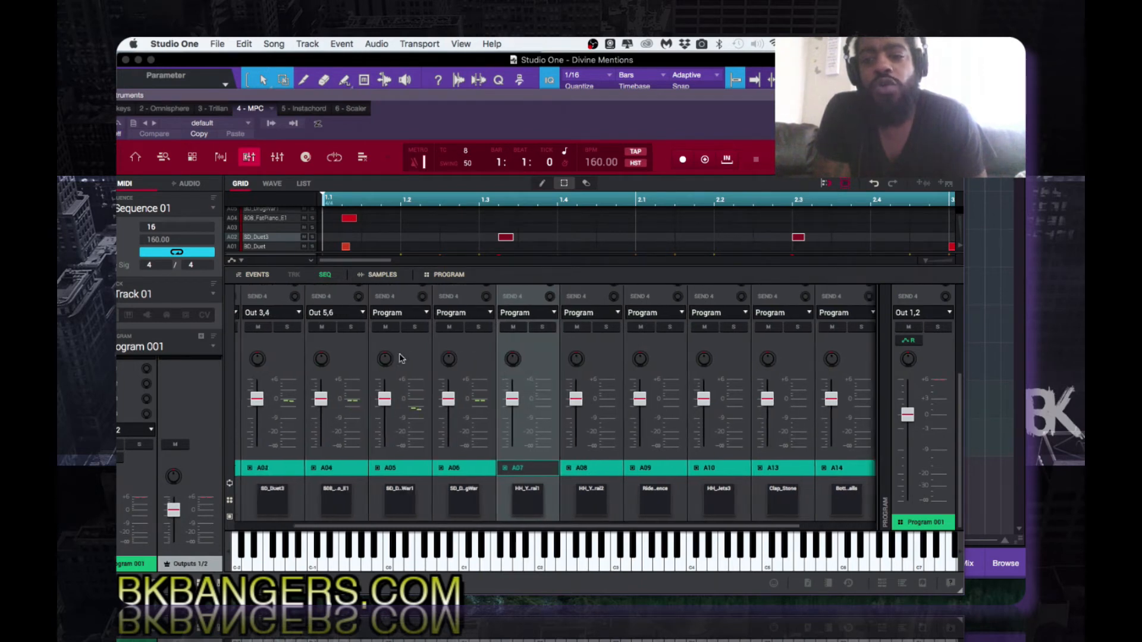
pyautogui.click(433, 314)
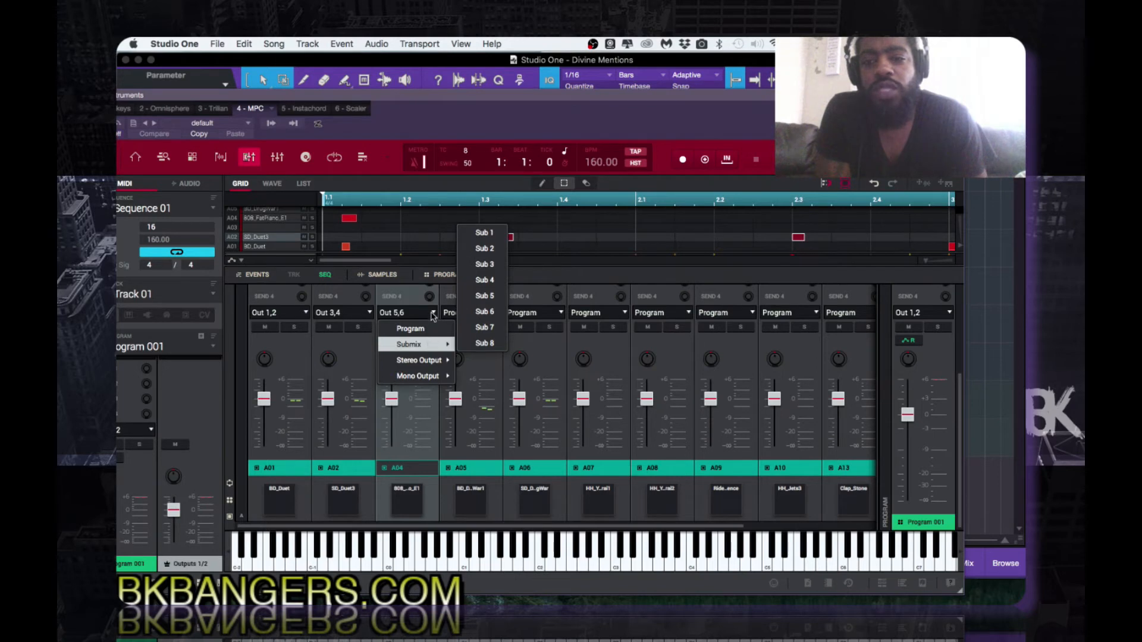
pyautogui.click(417, 328)
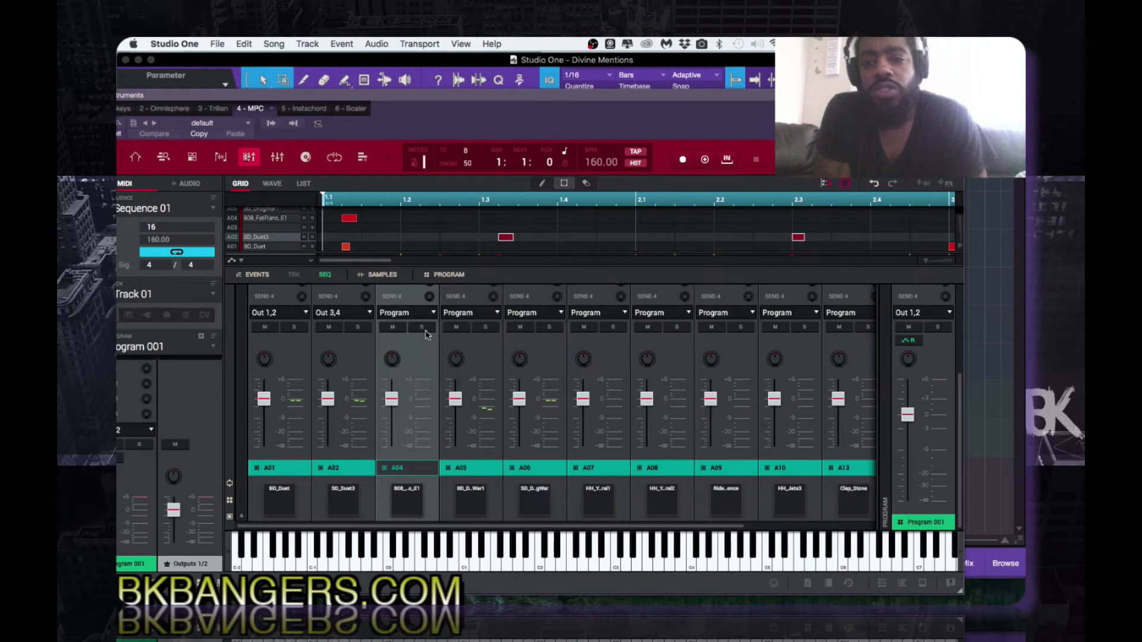
pyautogui.click(369, 313)
pyautogui.click(326, 327)
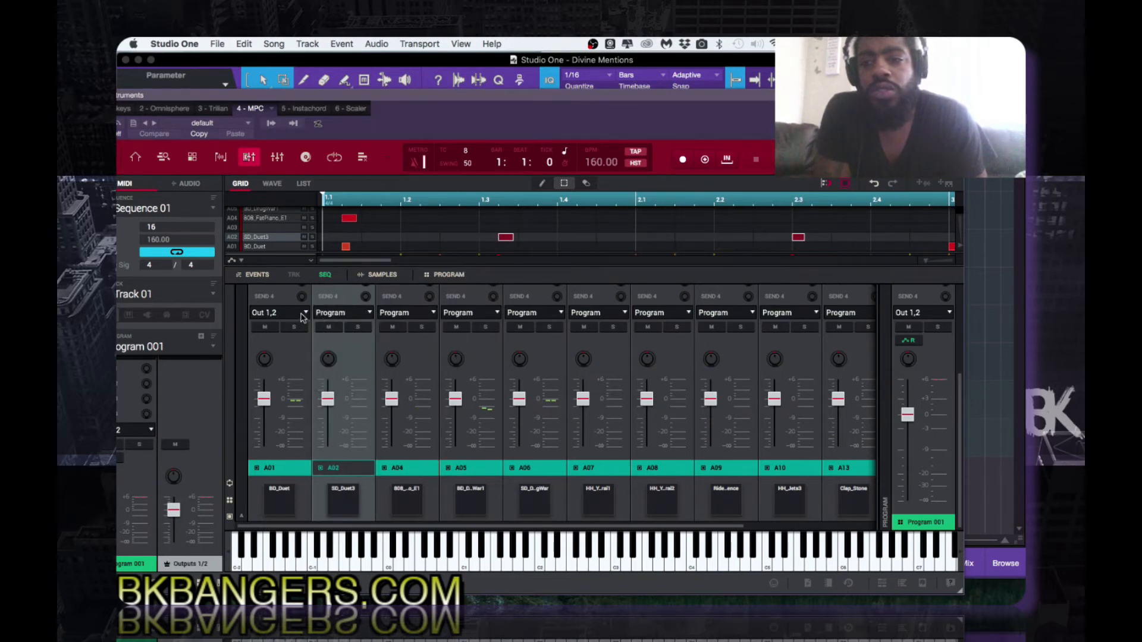
pyautogui.click(303, 314)
pyautogui.click(293, 331)
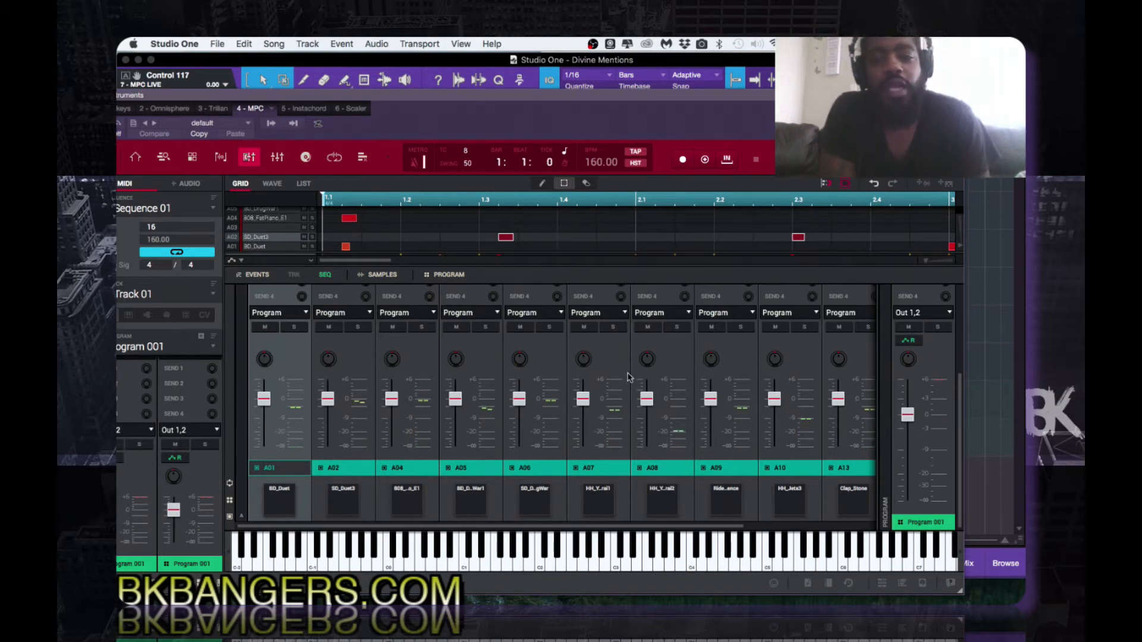
# Step: Show the MPC's main view, solo the BD_Duet pad A01 in the grid and play the sequence to hear it alone
pyautogui.click(136, 158)
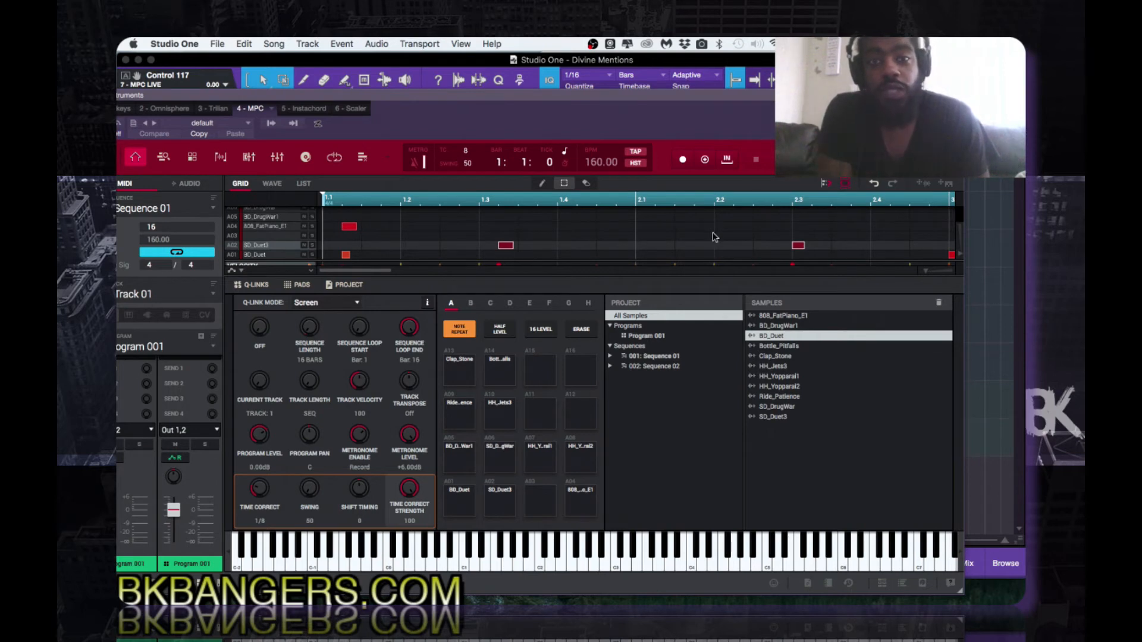
pyautogui.scroll(1, 715, 237)
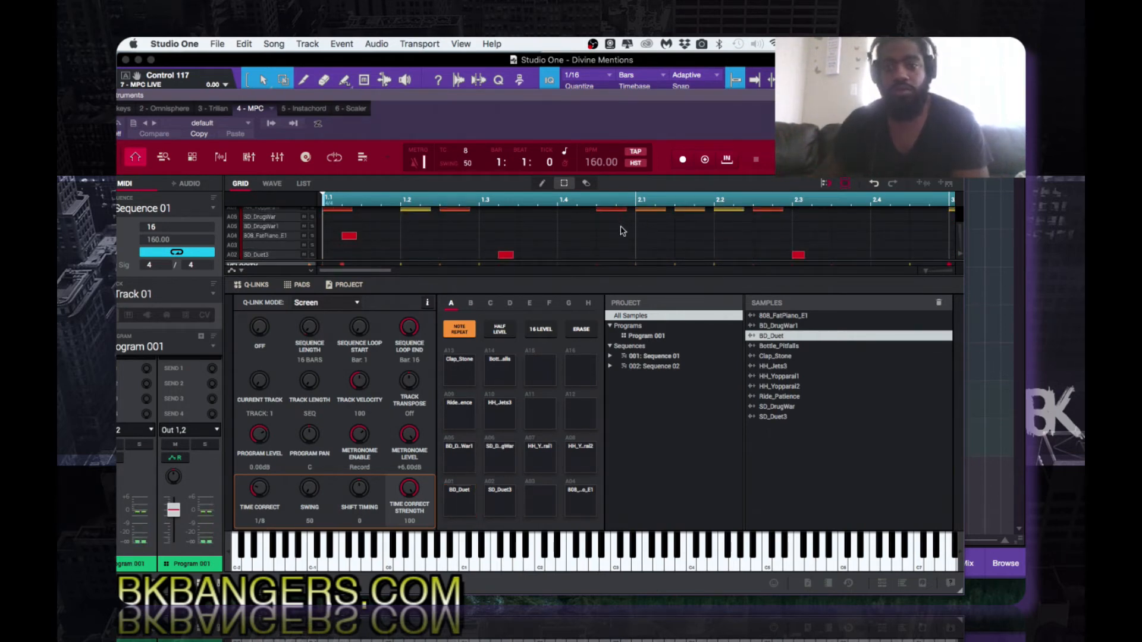
pyautogui.scroll(-1, 623, 231)
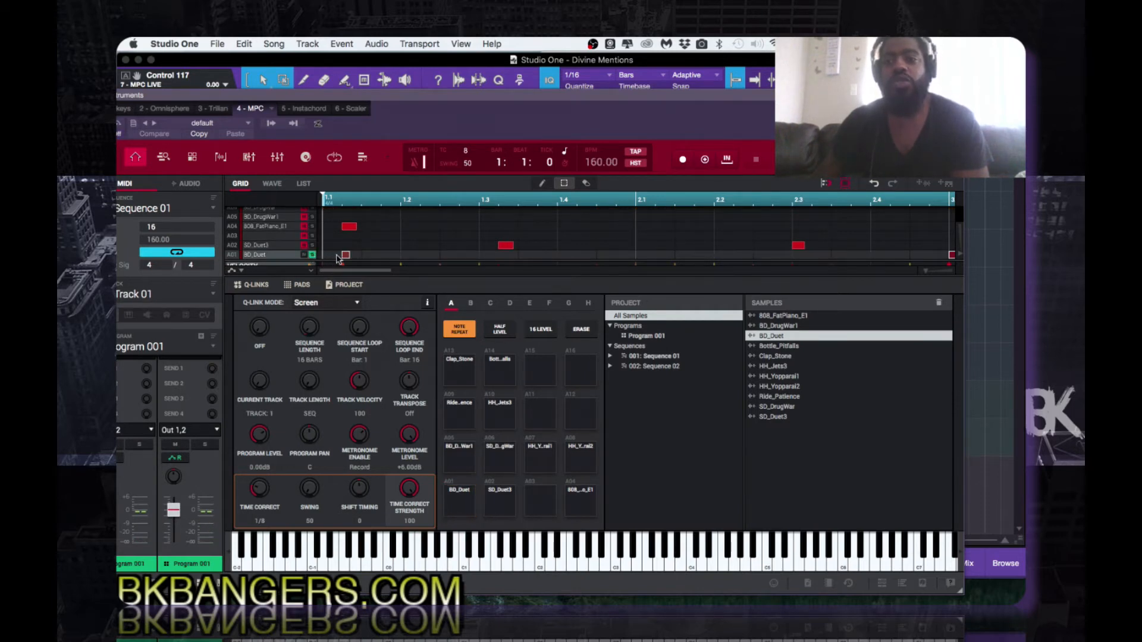
pyautogui.press('space')
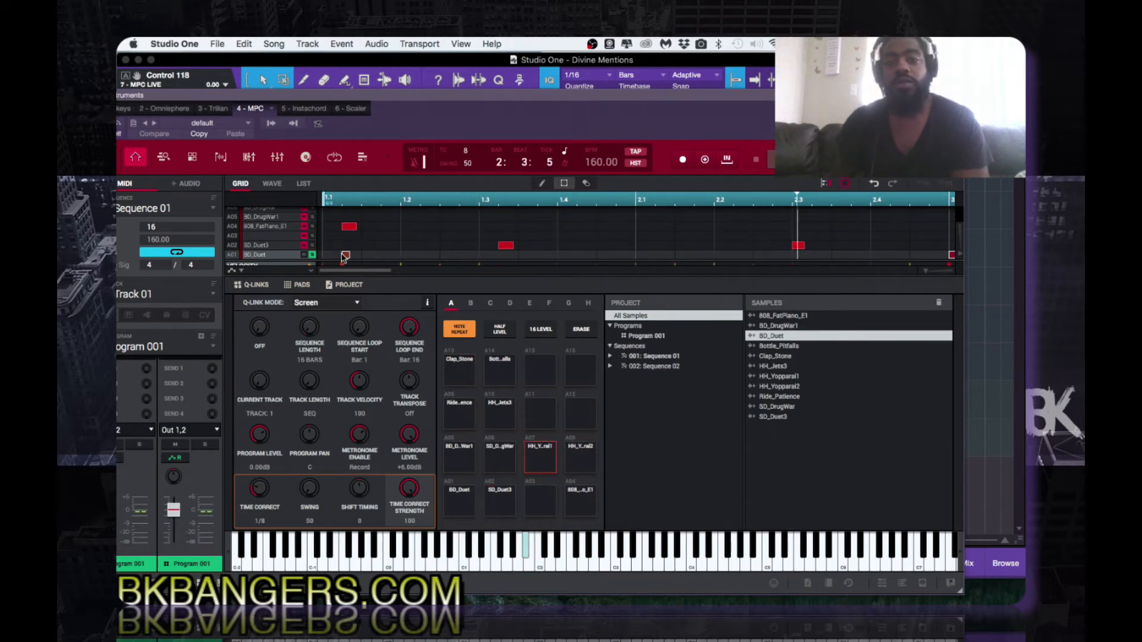
pyautogui.press('space')
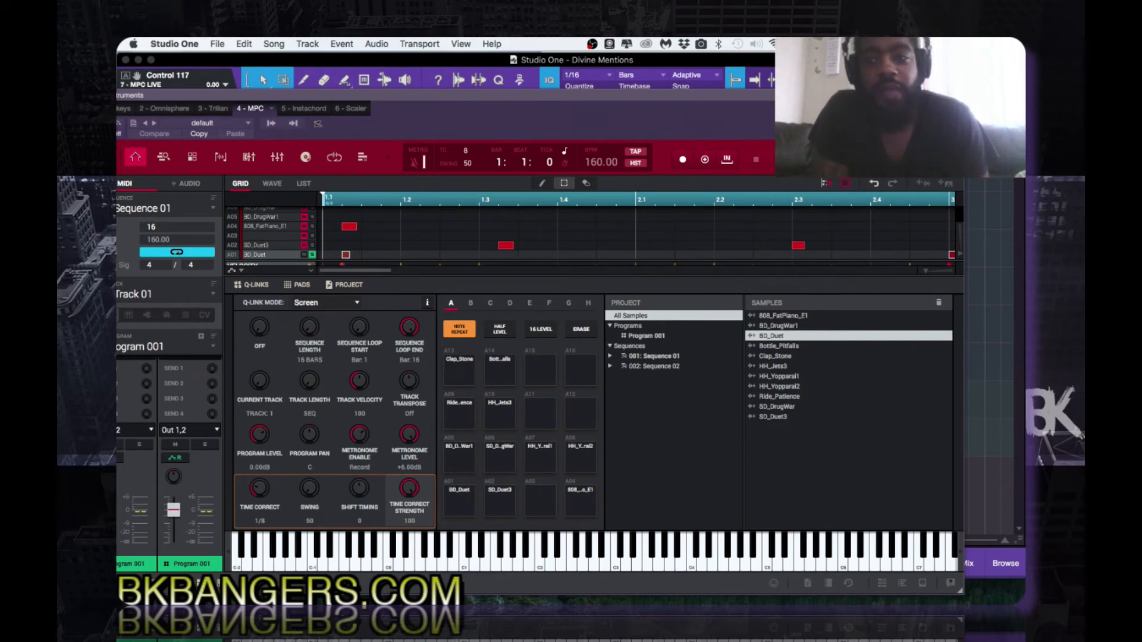
# Step: Close the MPC instrument and add a stereo audio track named BD with the MPC's instrument output 1 as its input
pyautogui.press('Escape')
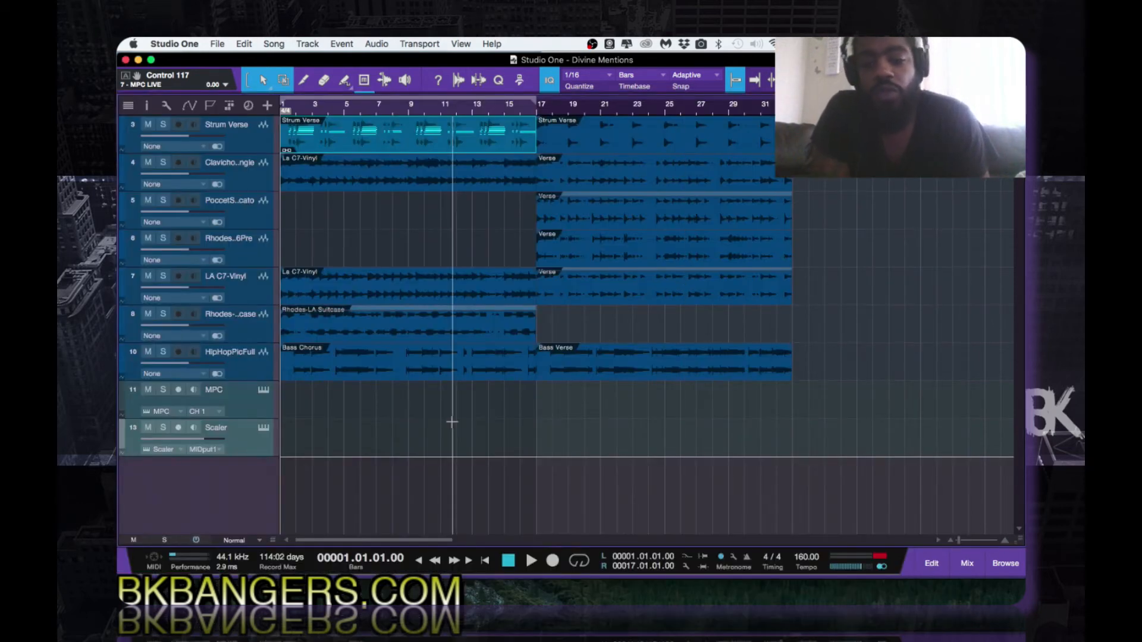
pyautogui.press('t')
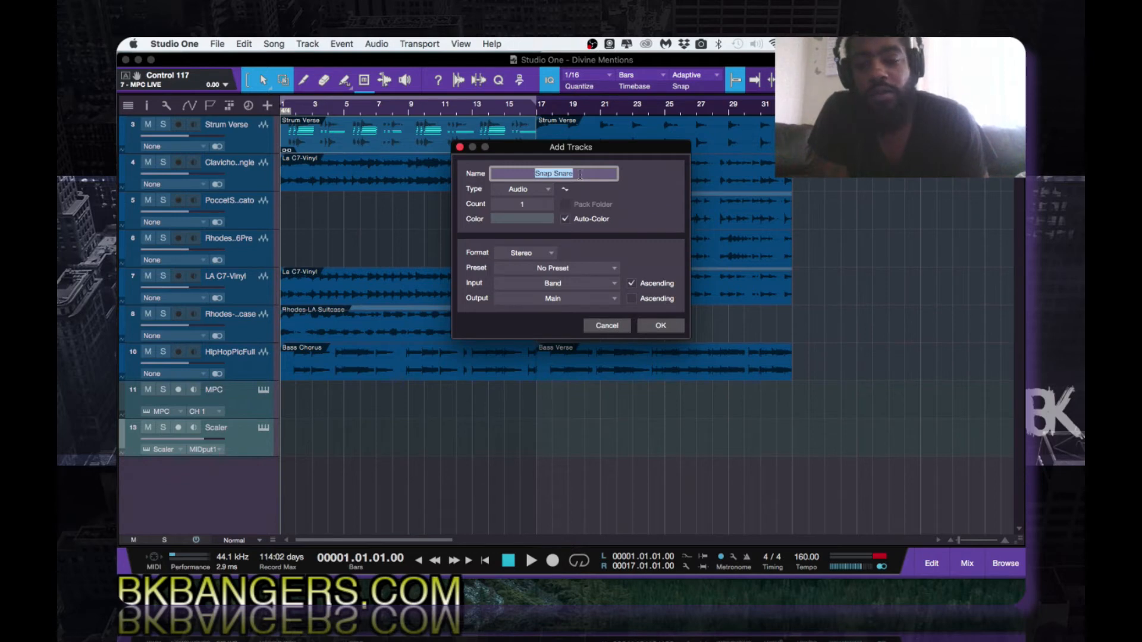
pyautogui.write('BD')
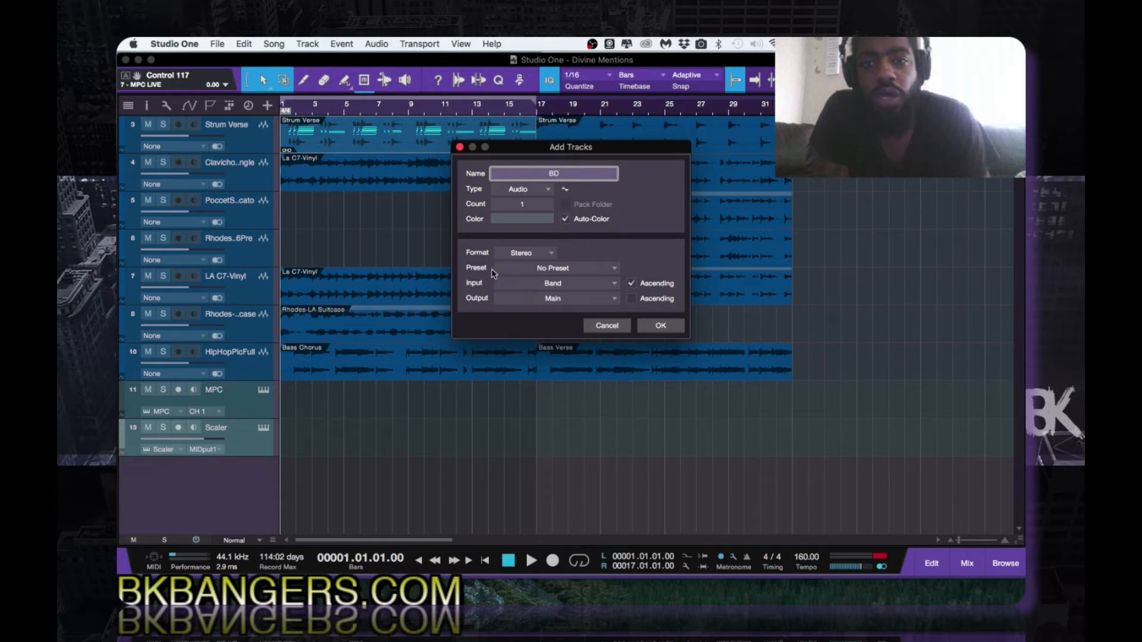
pyautogui.click(610, 288)
pyautogui.click(501, 309)
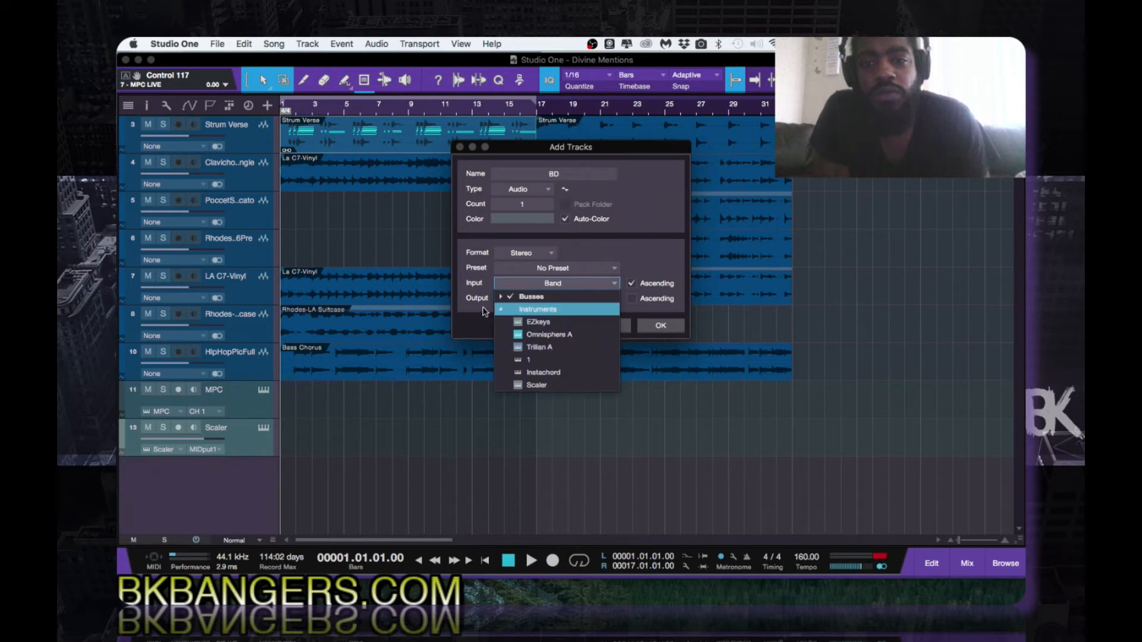
pyautogui.click(520, 360)
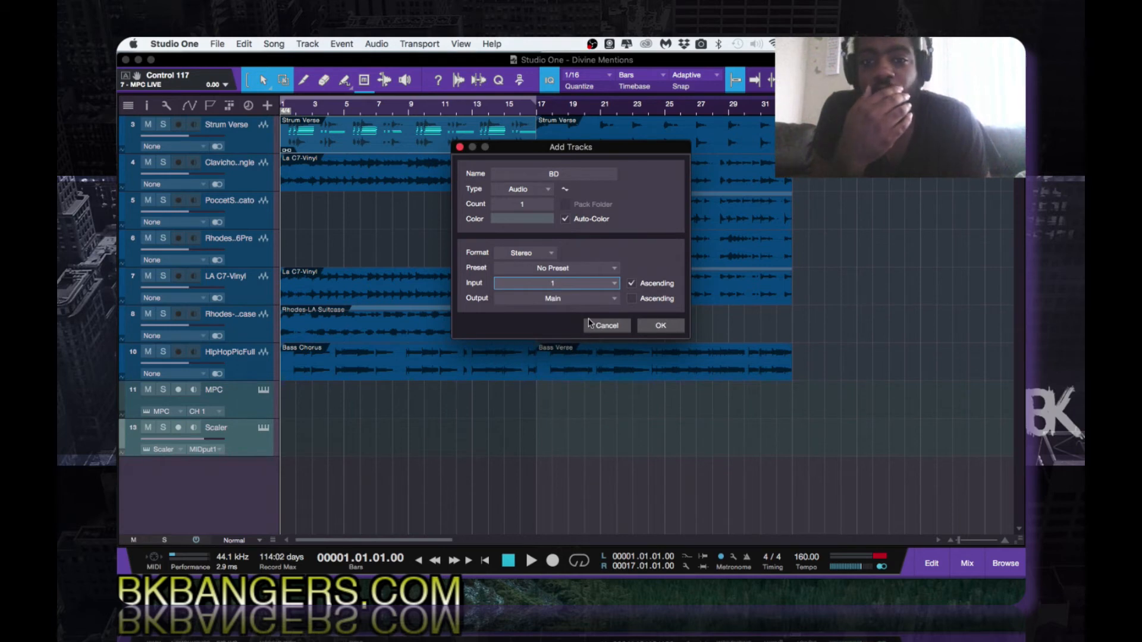
pyautogui.click(661, 326)
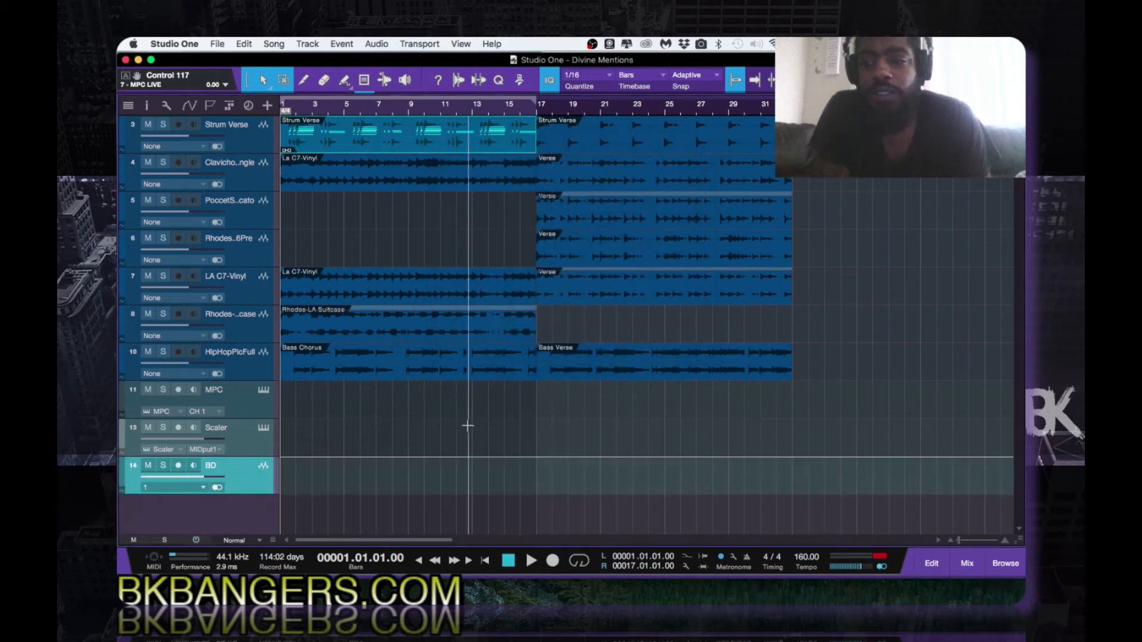
# Step: Play the song in short passes to check the BD track's input signal with monitoring, and return to the song start
pyautogui.press('space')
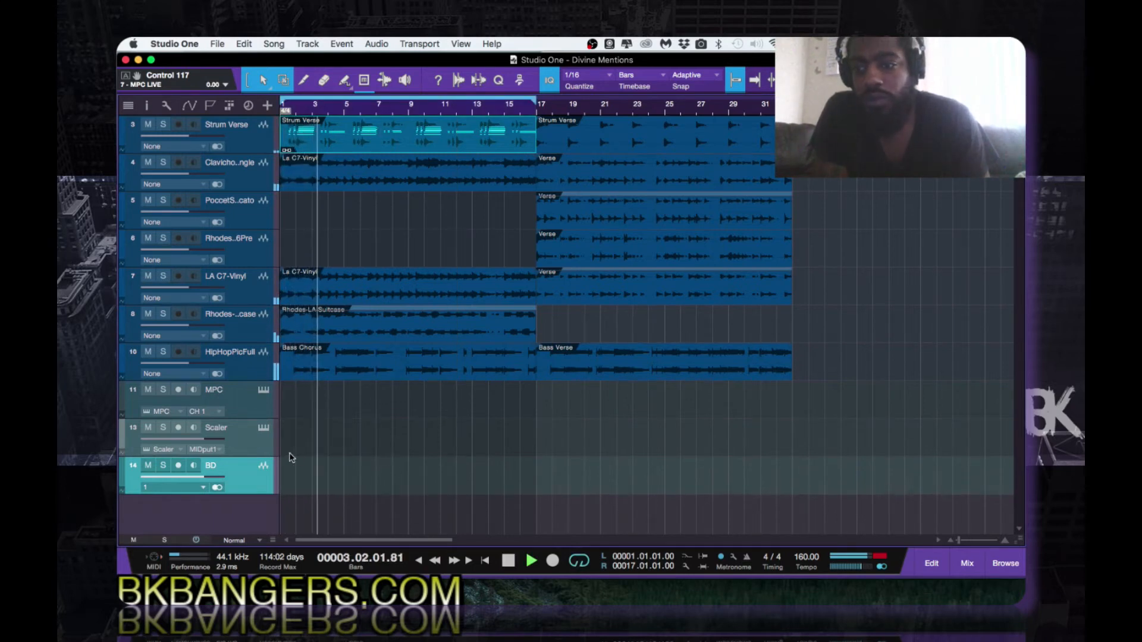
pyautogui.press('space')
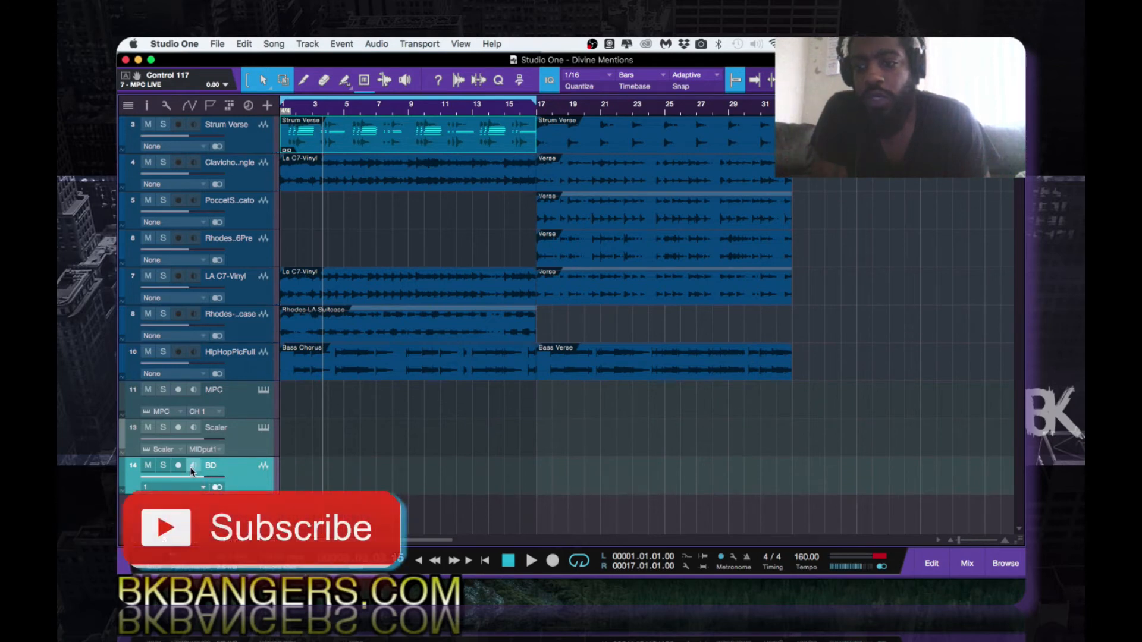
pyautogui.press('space')
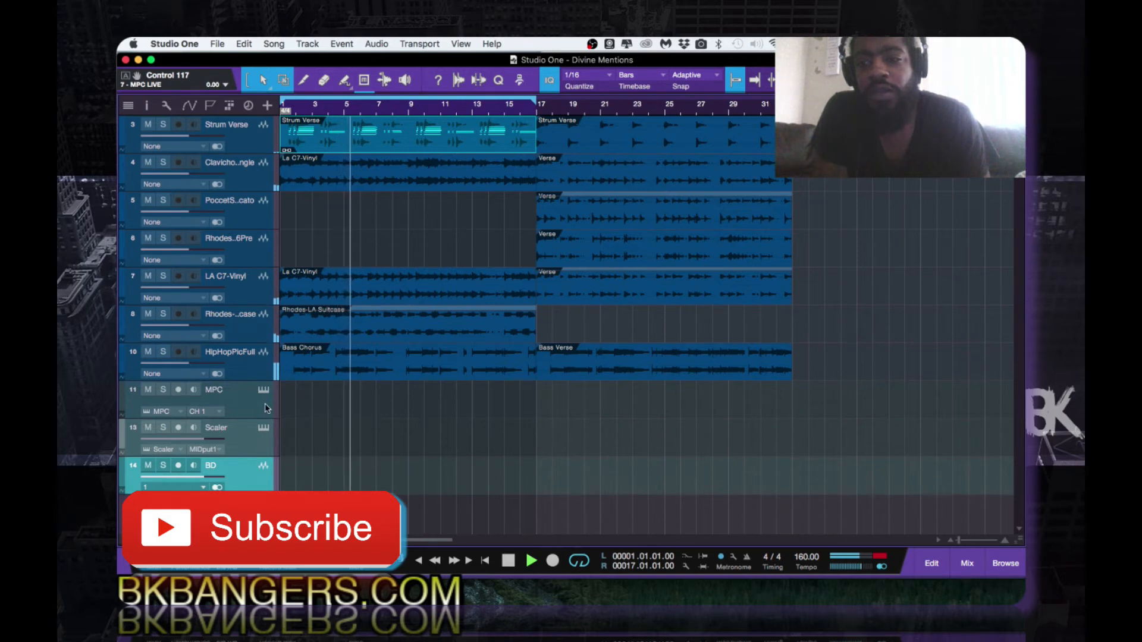
pyautogui.press('space')
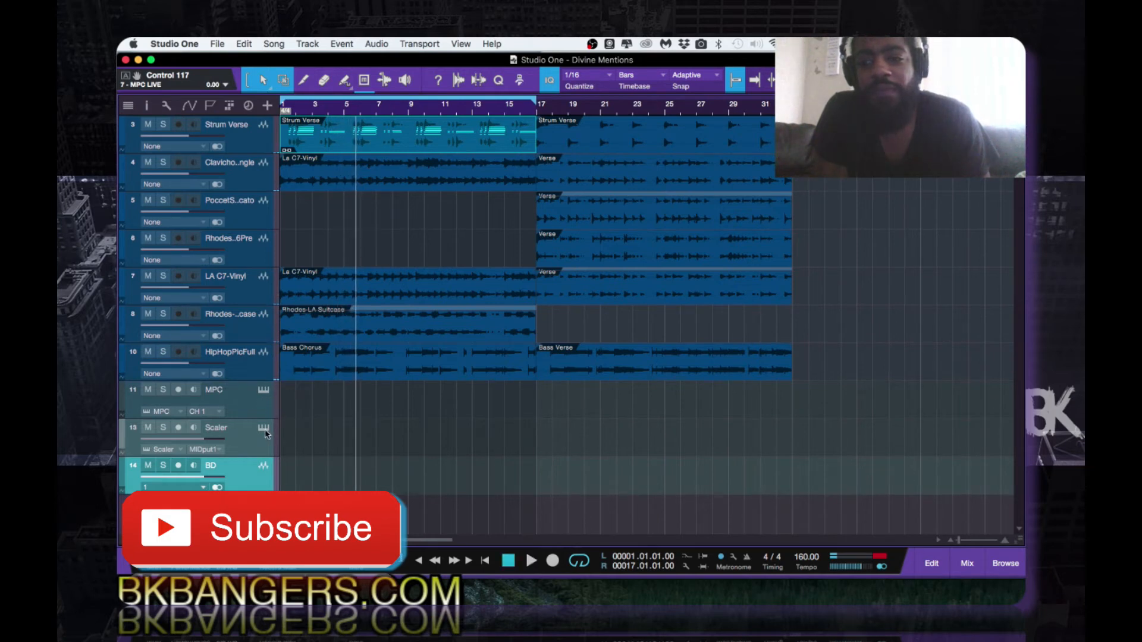
pyautogui.press('space')
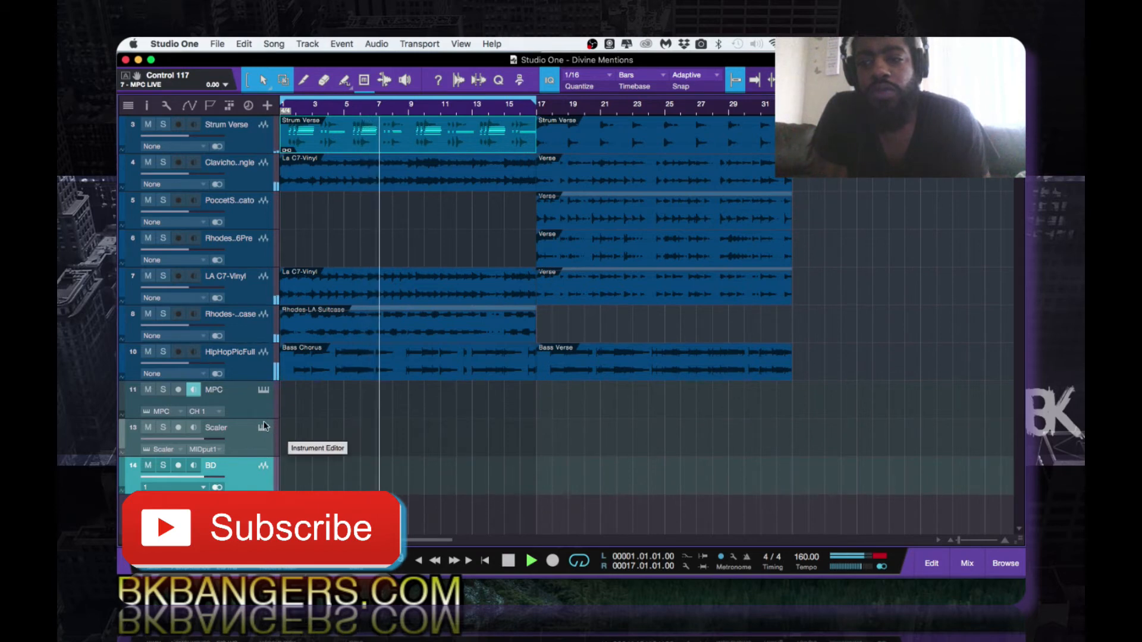
pyautogui.press('space')
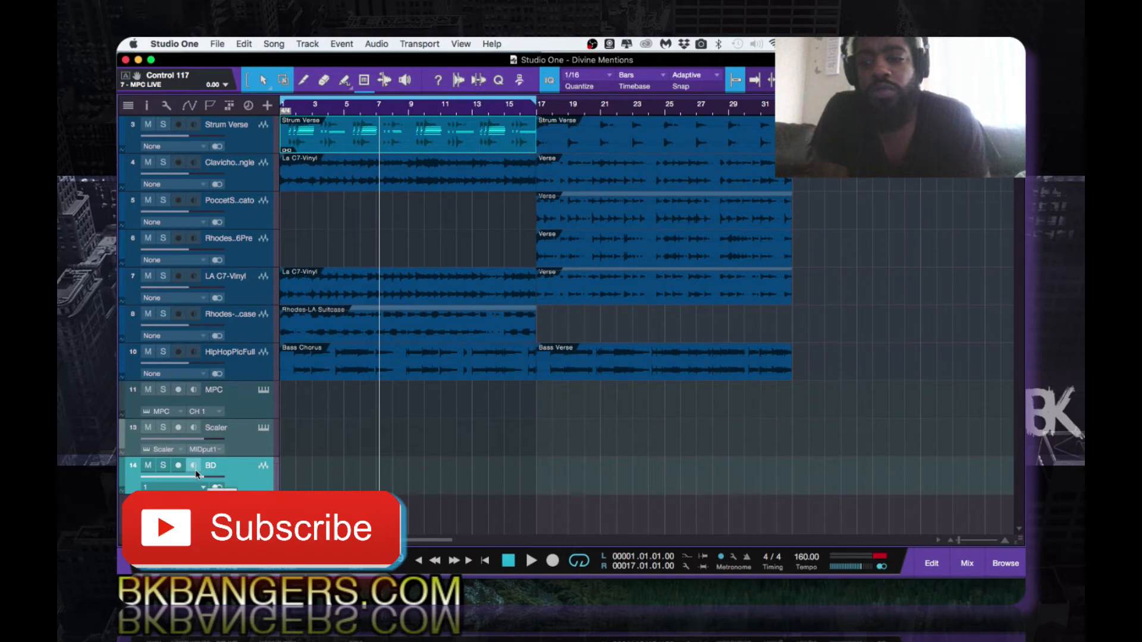
pyautogui.press('space')
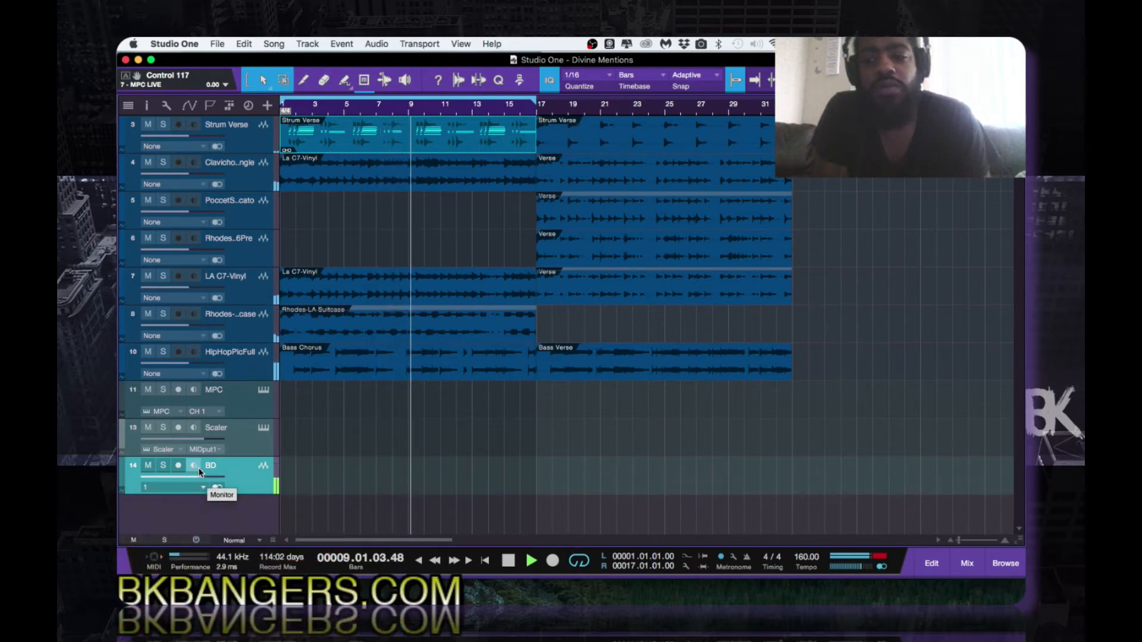
pyautogui.press('space')
pyautogui.press('Home')
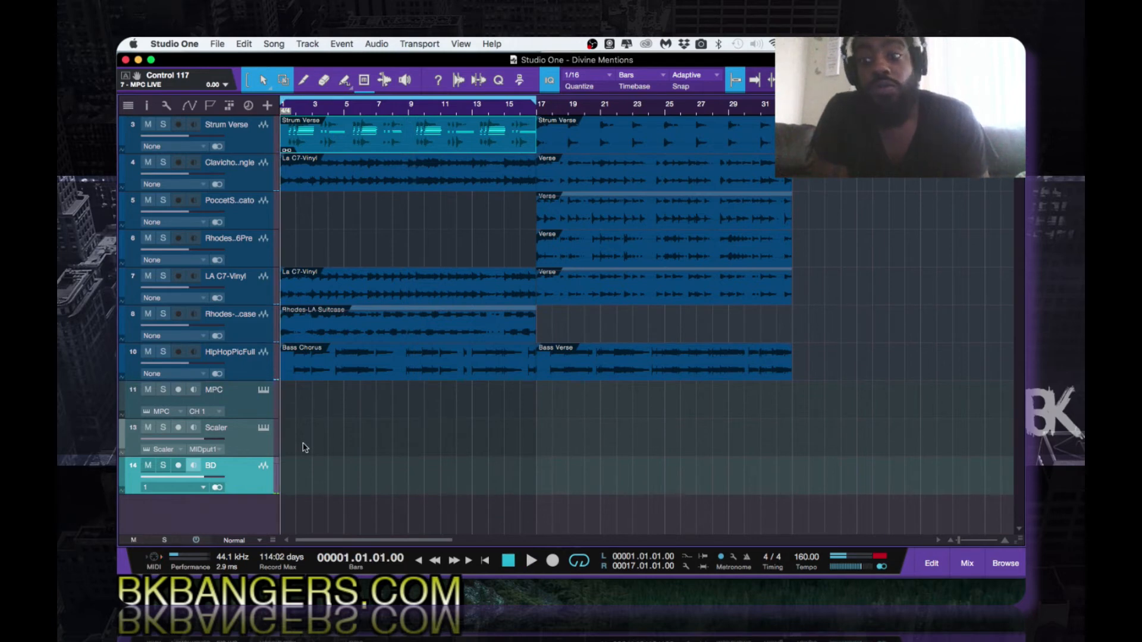
# Step: Arm the BD track, record the soloed MPC pad from the song start to about bar 15, and remove the track
pyautogui.click(178, 465)
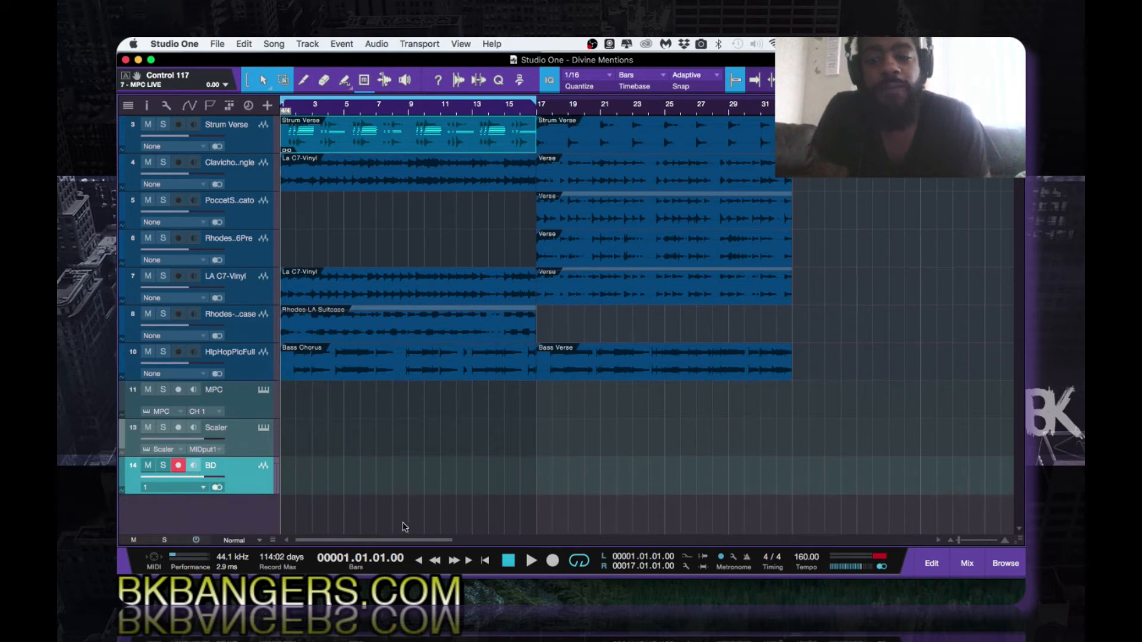
pyautogui.click(553, 562)
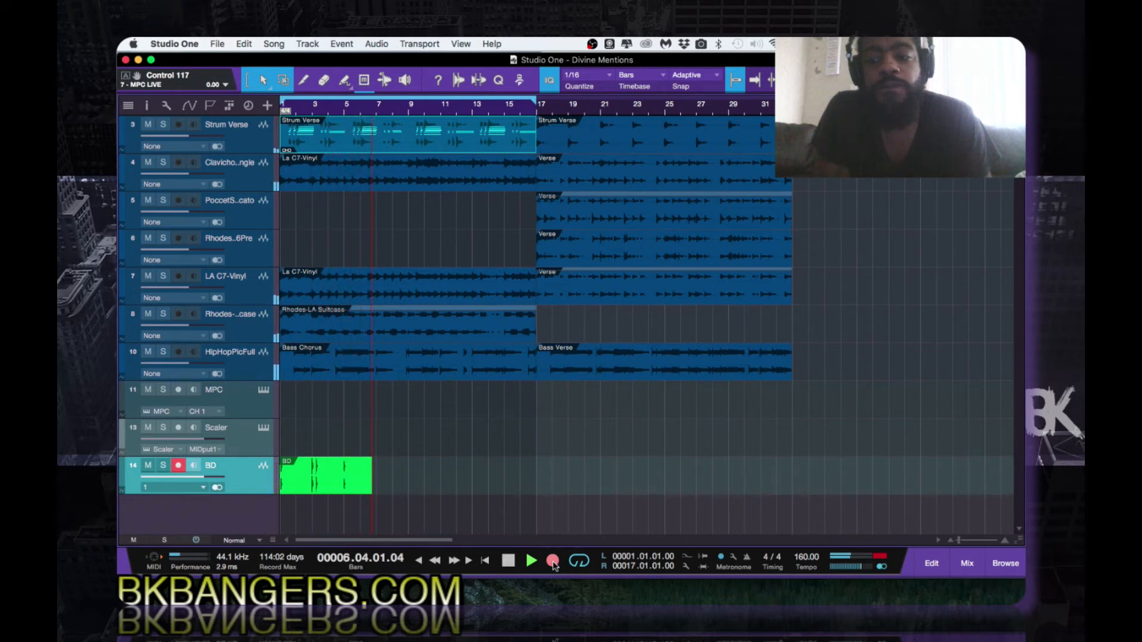
pyautogui.press('space')
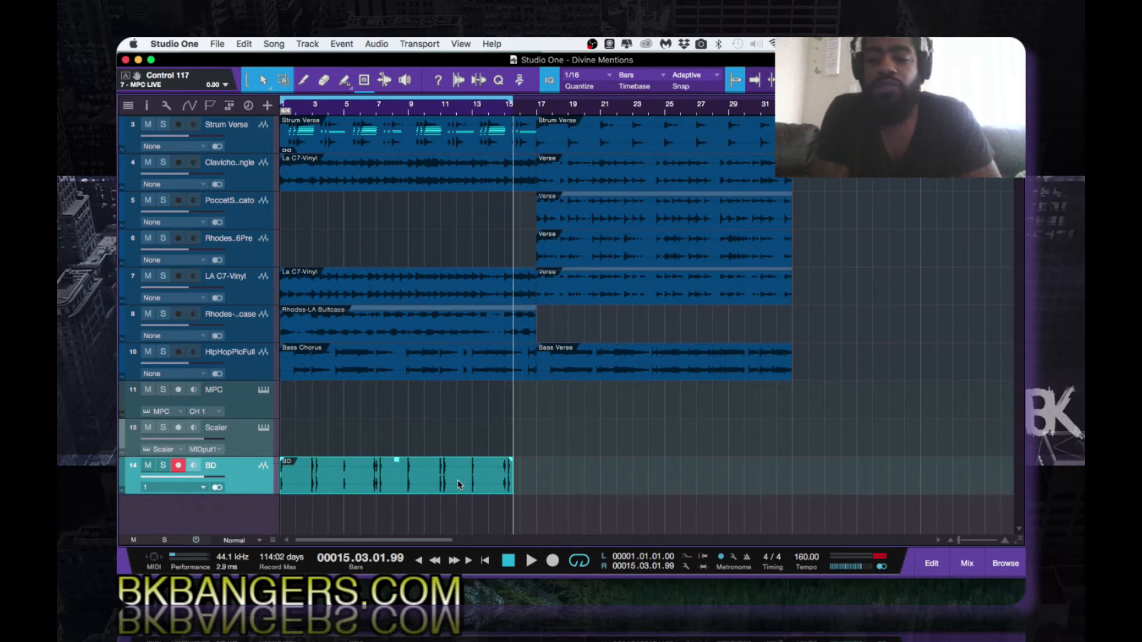
pyautogui.hotkey('shift', 't')
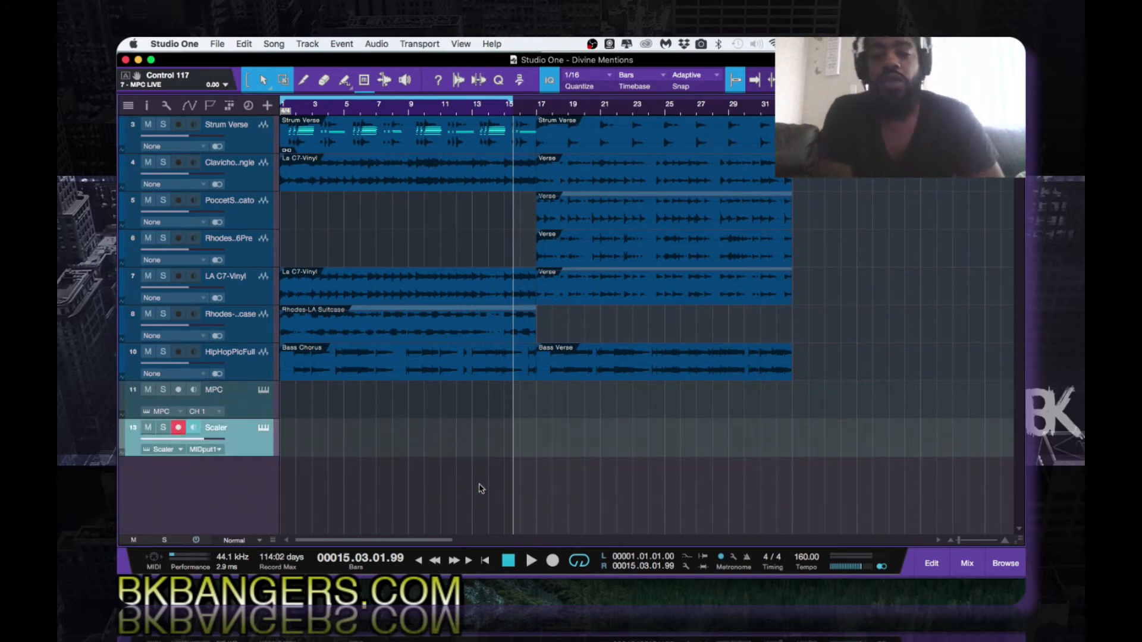
# Step: Look over the mixer console's channels and its external devices list, and hide the console
pyautogui.click(967, 564)
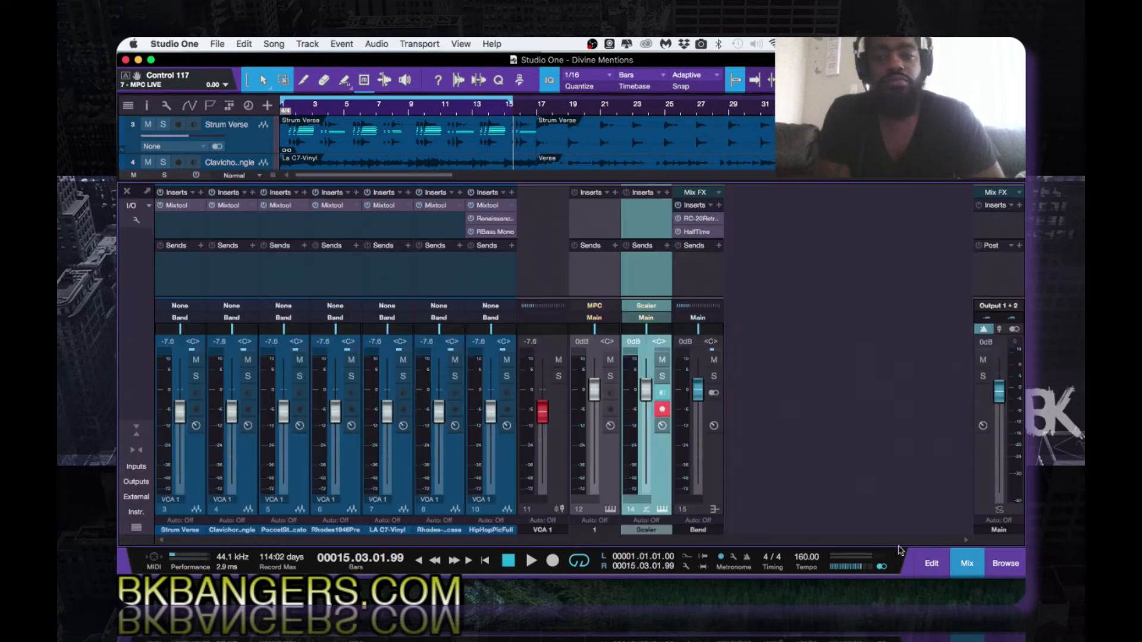
pyautogui.click(137, 497)
pyautogui.click(137, 498)
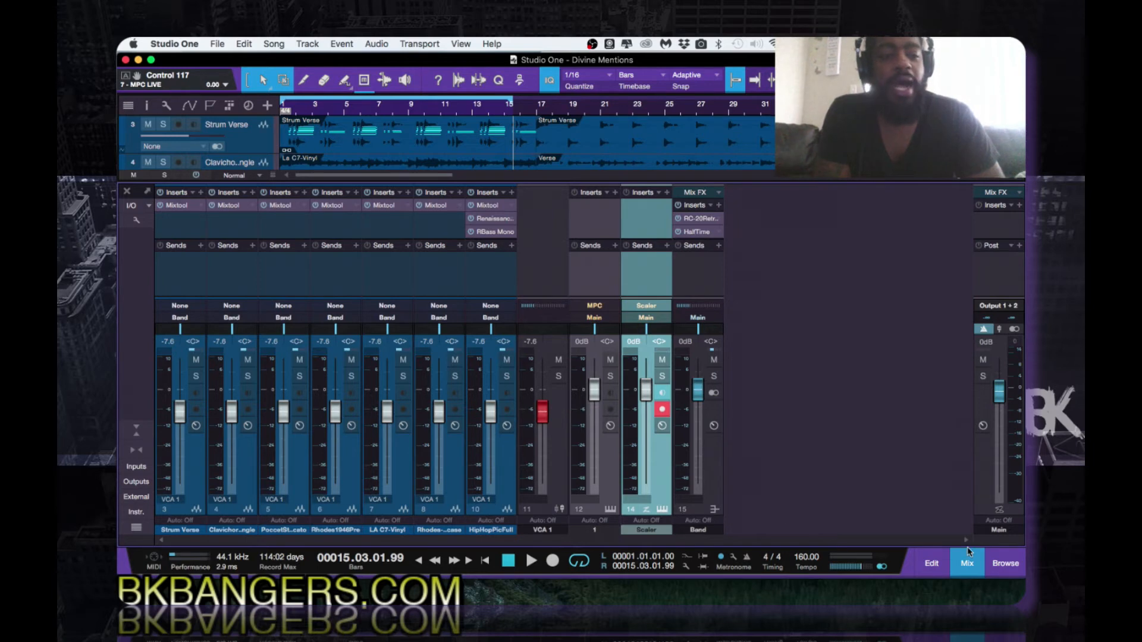
pyautogui.click(976, 564)
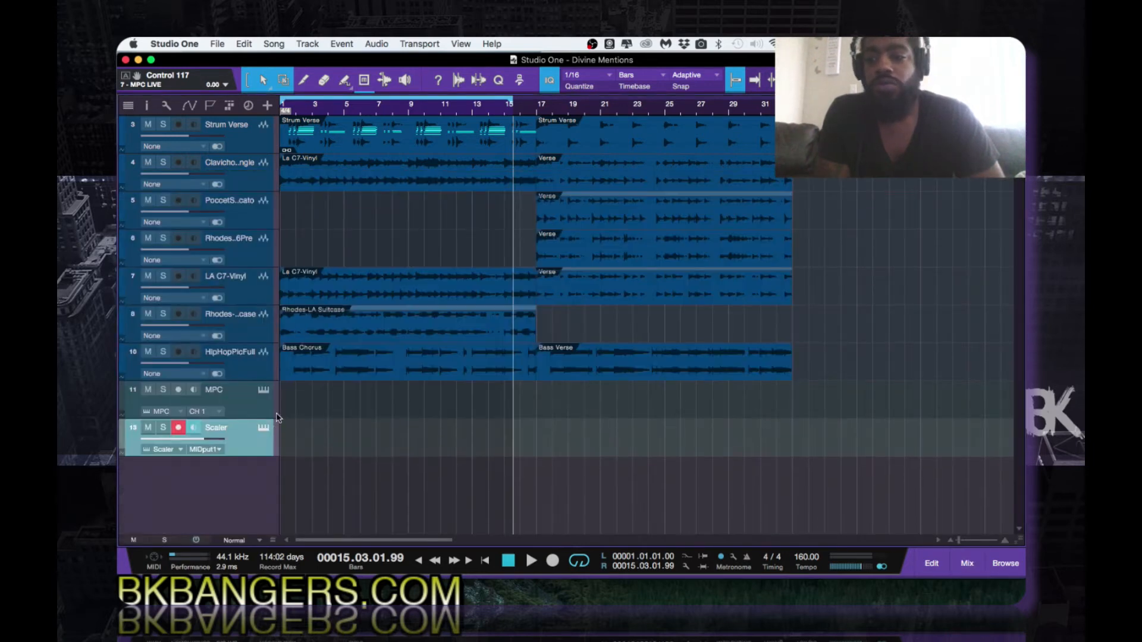
# Step: Open the MPC instrument, move it below the tracks and export the soloed BD_Duet pad's audio to a new track under Scaler
pyautogui.click(263, 391)
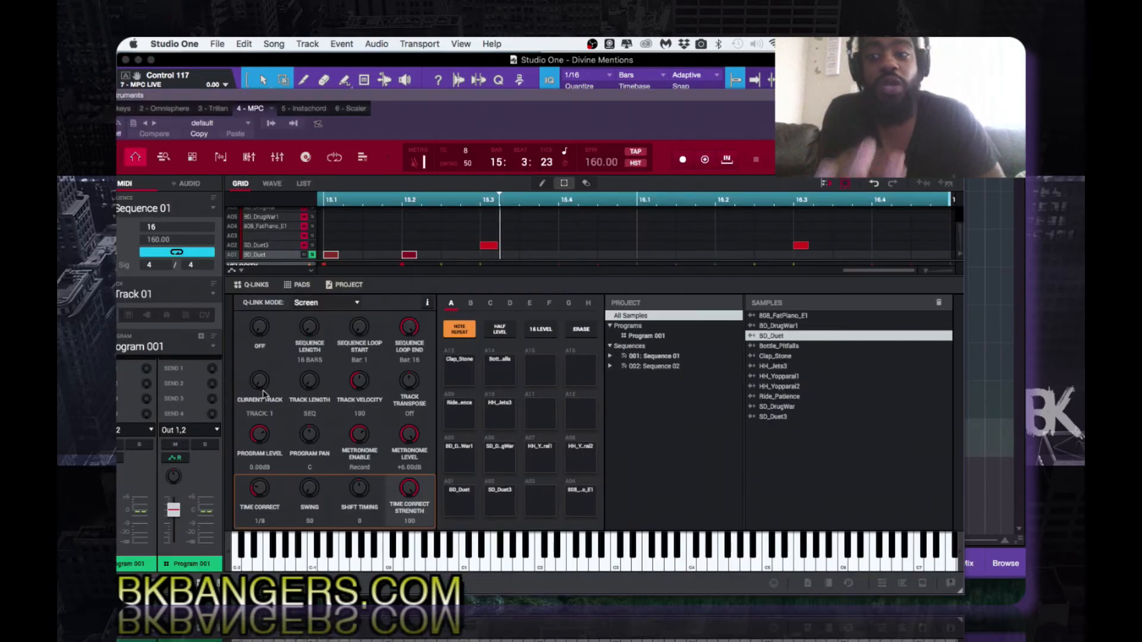
pyautogui.click(312, 255)
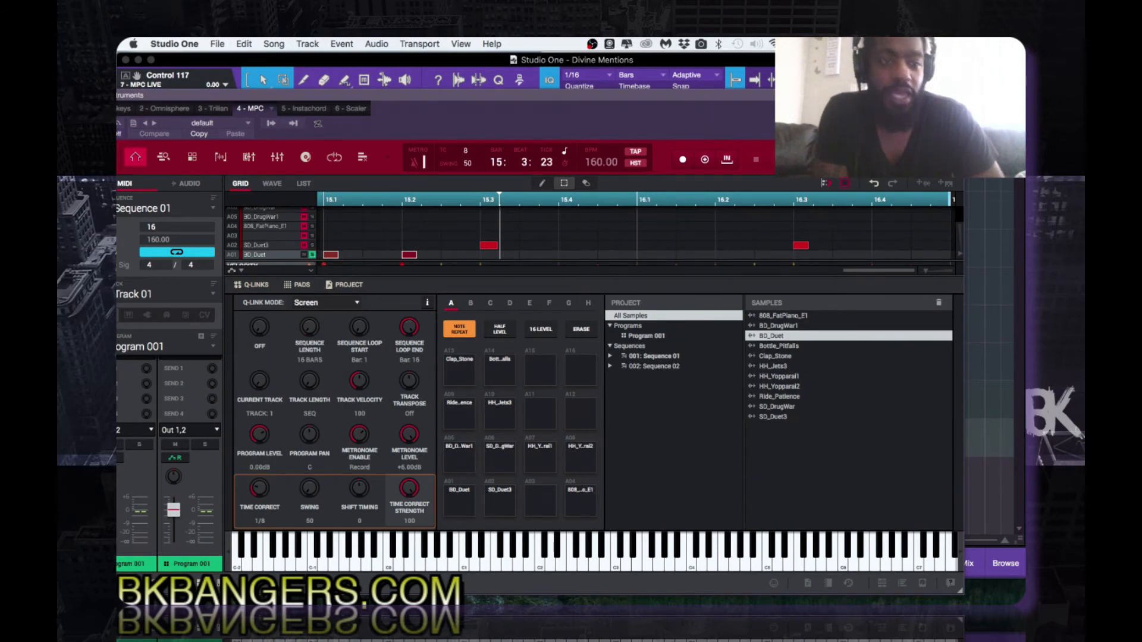
pyautogui.moveTo(819, 100); pyautogui.dragTo(716, 356)
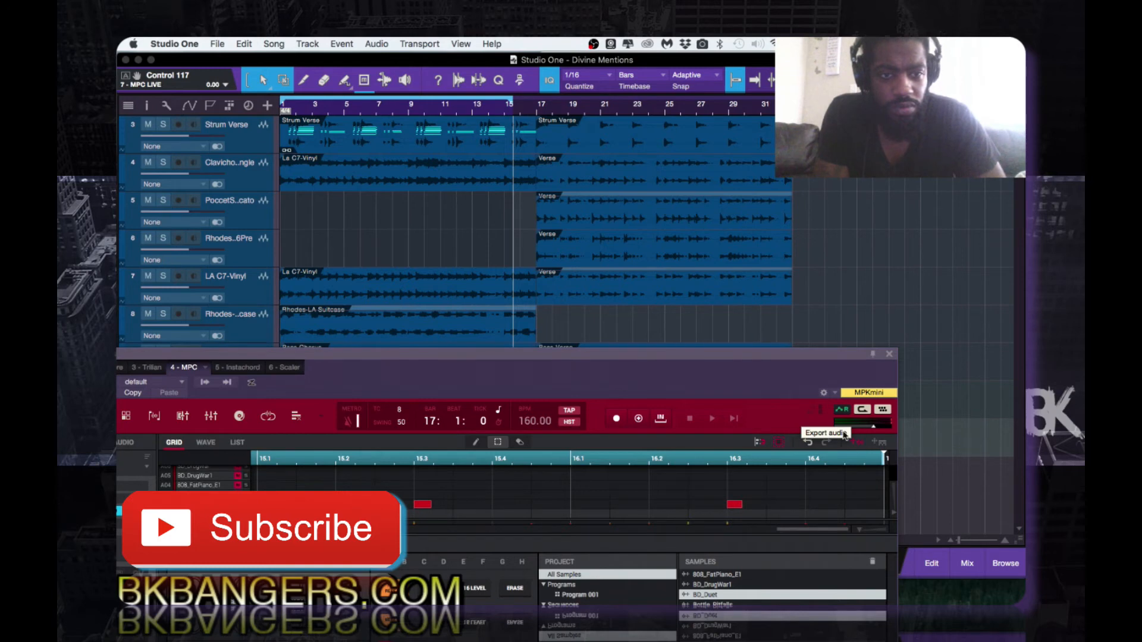
pyautogui.moveTo(752, 356); pyautogui.dragTo(793, 493)
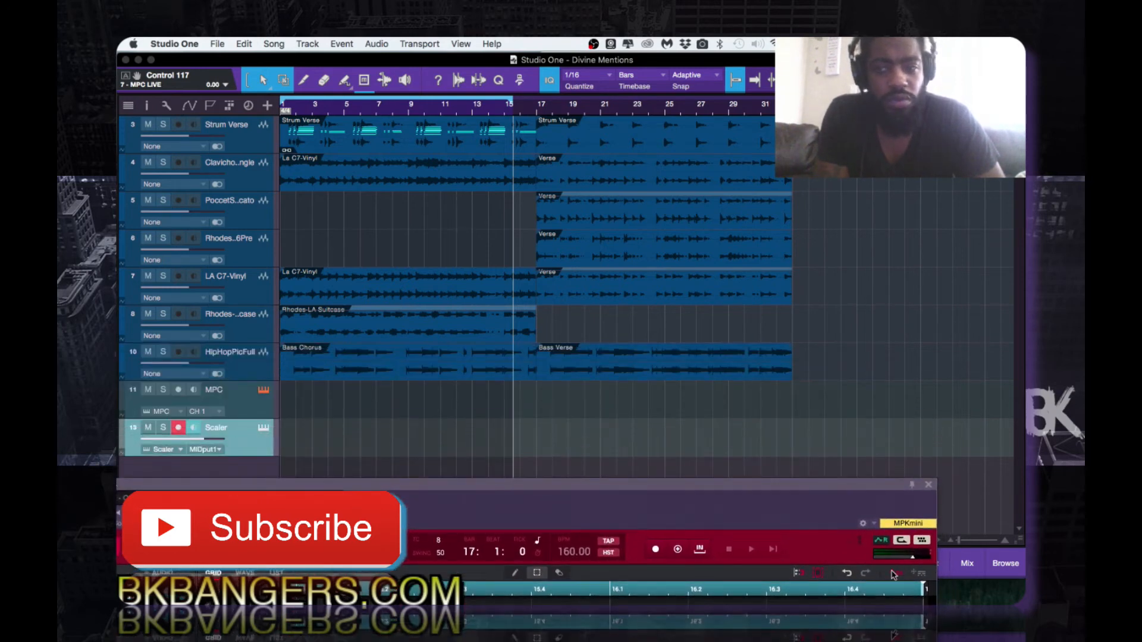
pyautogui.moveTo(892, 573); pyautogui.dragTo(283, 469)
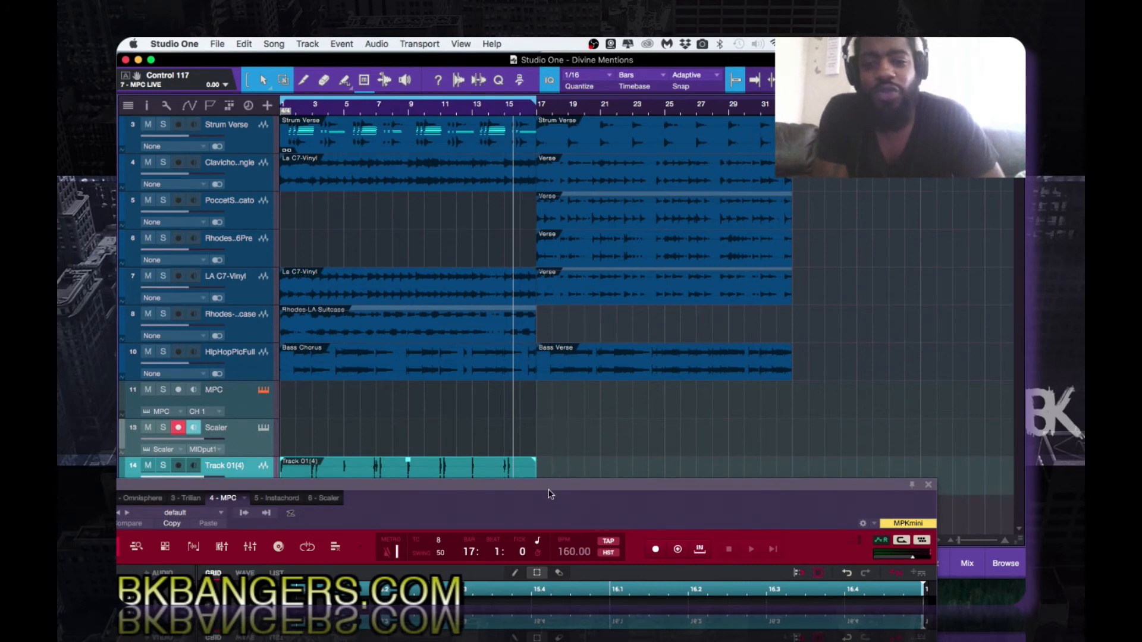
# Step: Uncover the exported audio track and play the song from the start to about bar 3 to hear it
pyautogui.moveTo(552, 493); pyautogui.dragTo(566, 539)
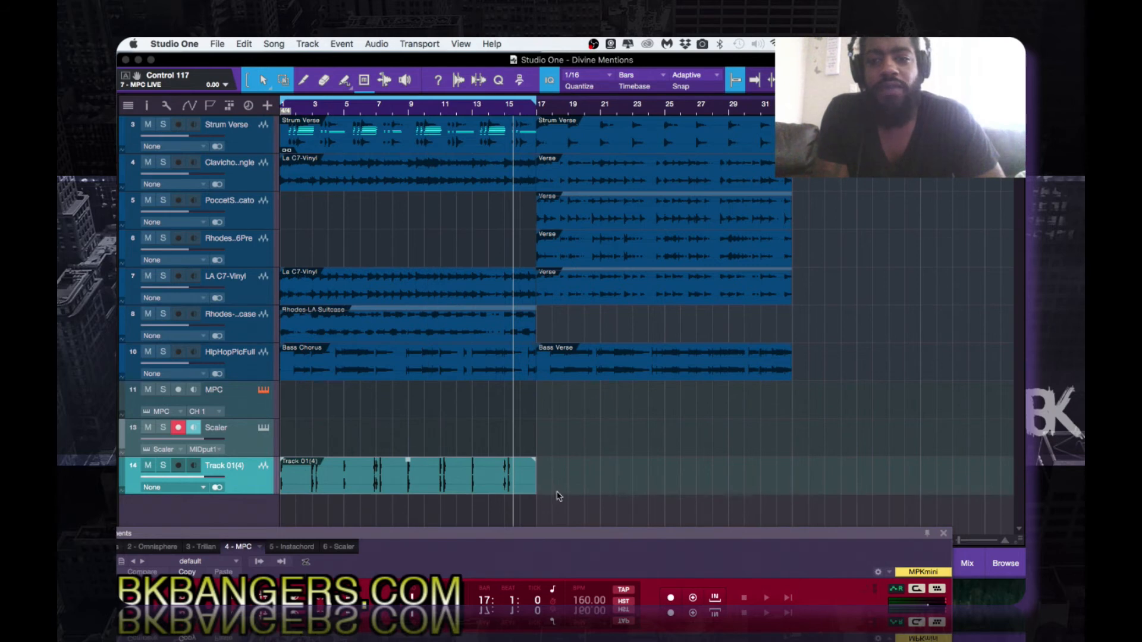
pyautogui.press(',')
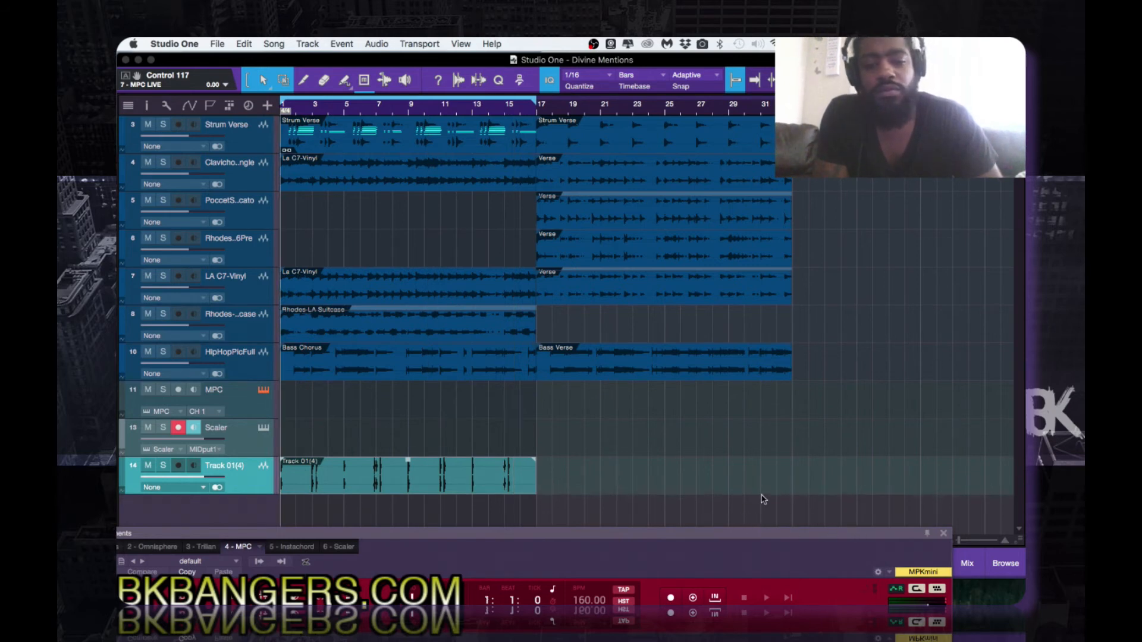
pyautogui.press('space')
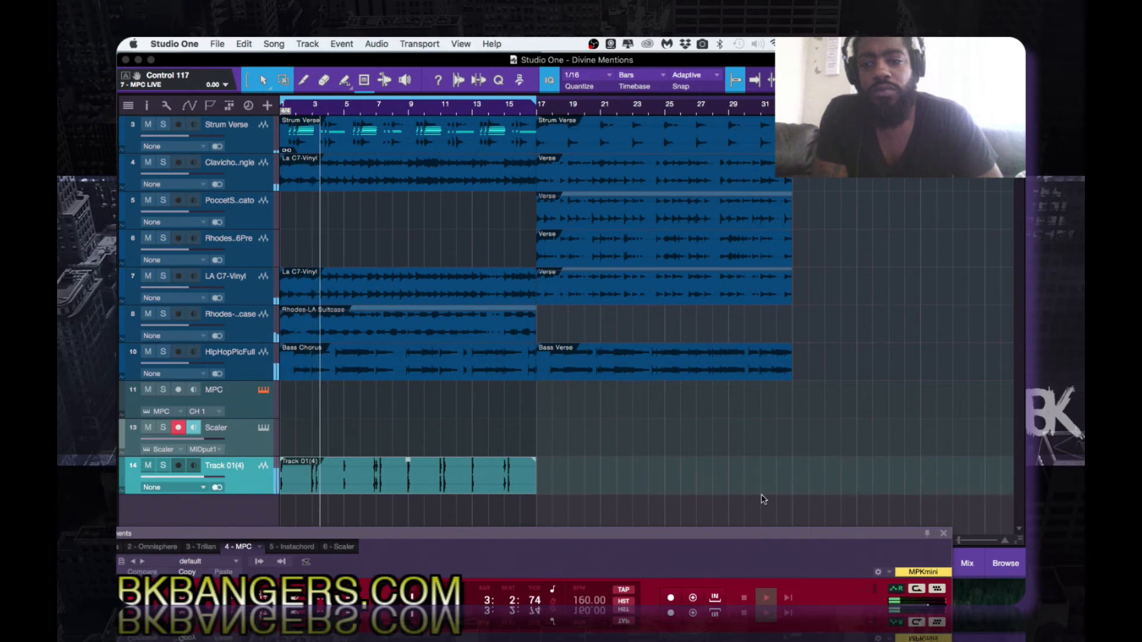
pyautogui.press('space')
# Step: Bring the MPC grid back into view and take the BD_Duet pad A01 out of solo
pyautogui.moveTo(828, 538); pyautogui.dragTo(845, 361)
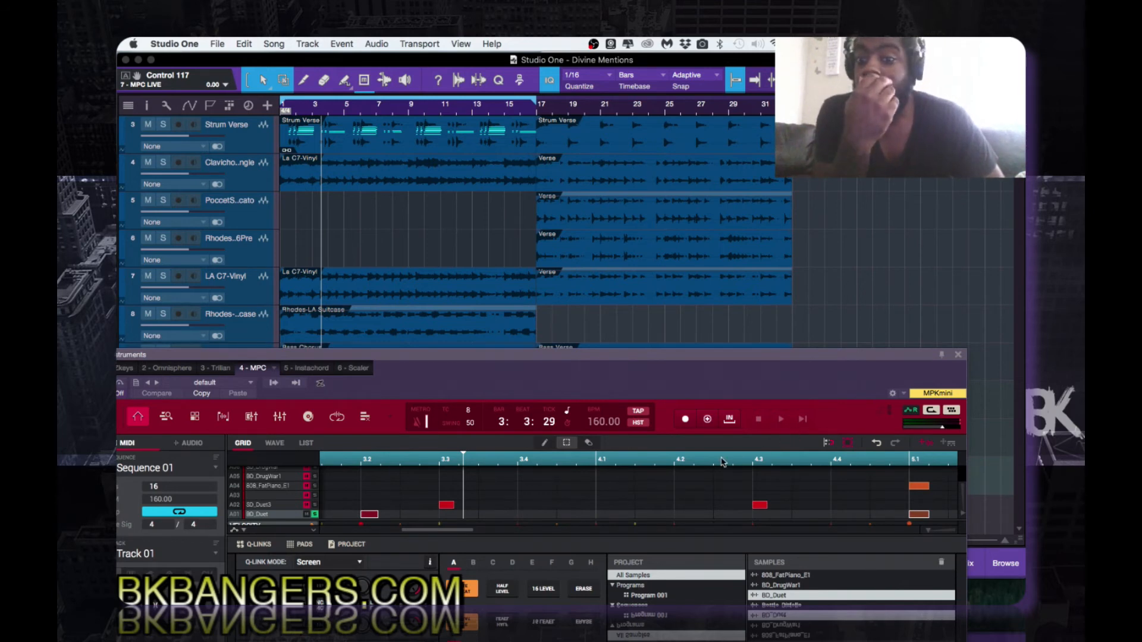
pyautogui.click(315, 514)
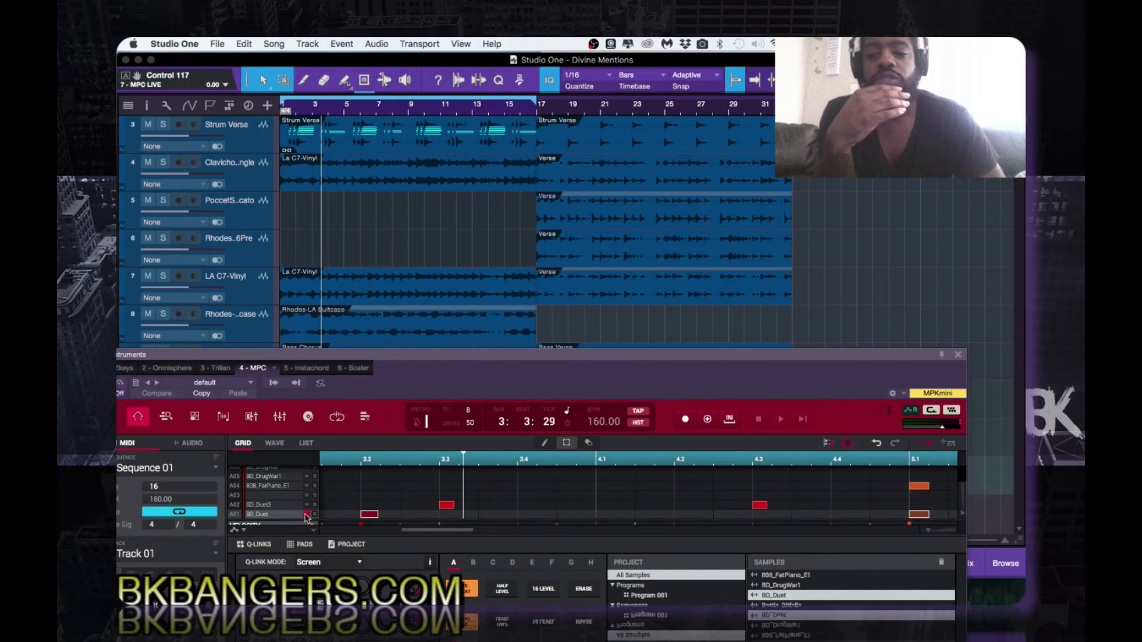
pyautogui.click(314, 514)
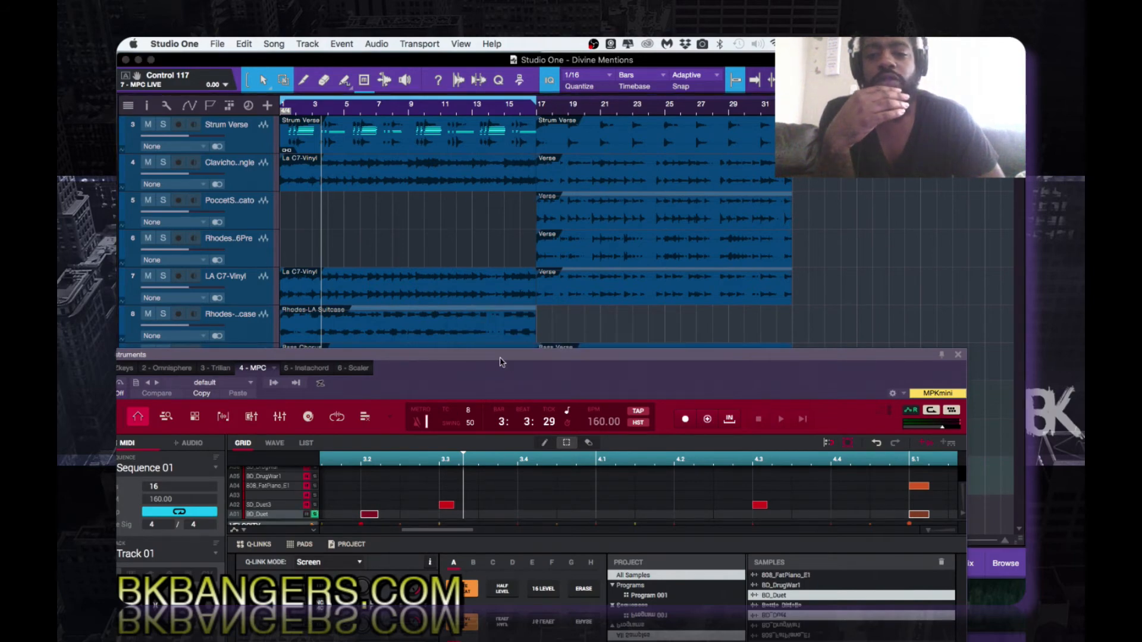
pyautogui.moveTo(502, 362); pyautogui.dragTo(576, 173)
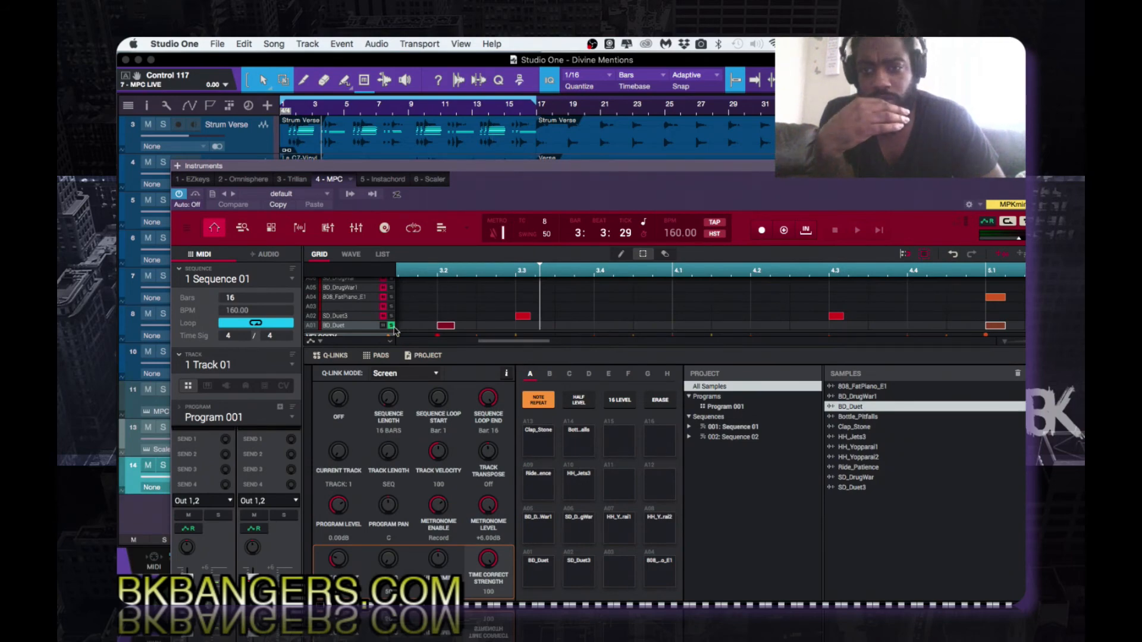
pyautogui.click(392, 326)
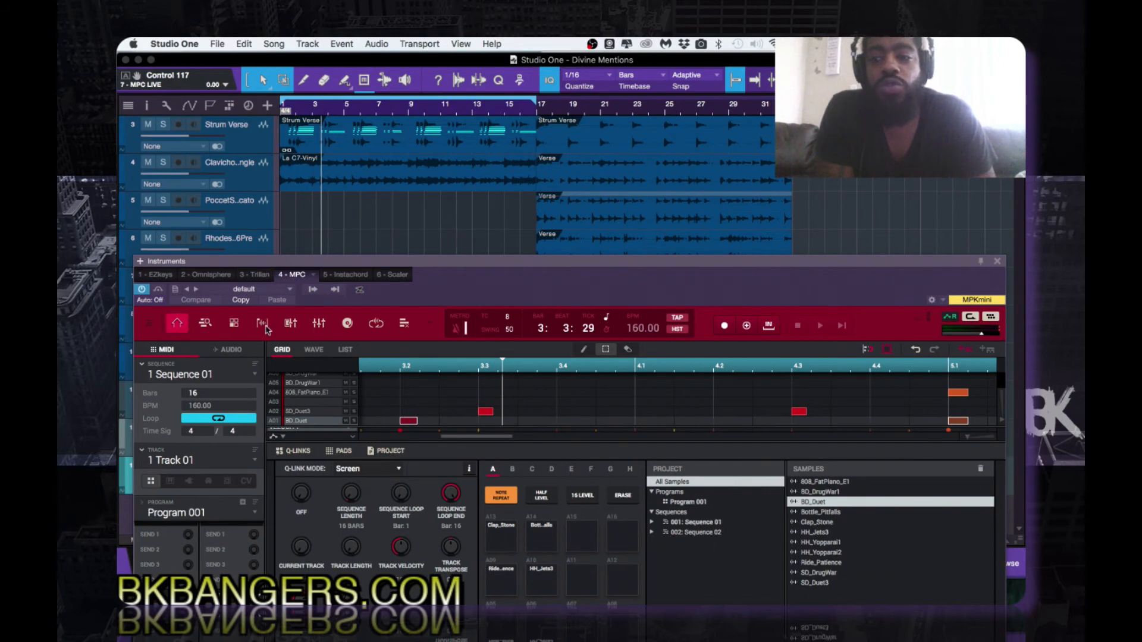
# Step: Show the MPC's pad mixer, enlarge it to reveal the channel routing, and list the output options of pad A01
pyautogui.click(292, 324)
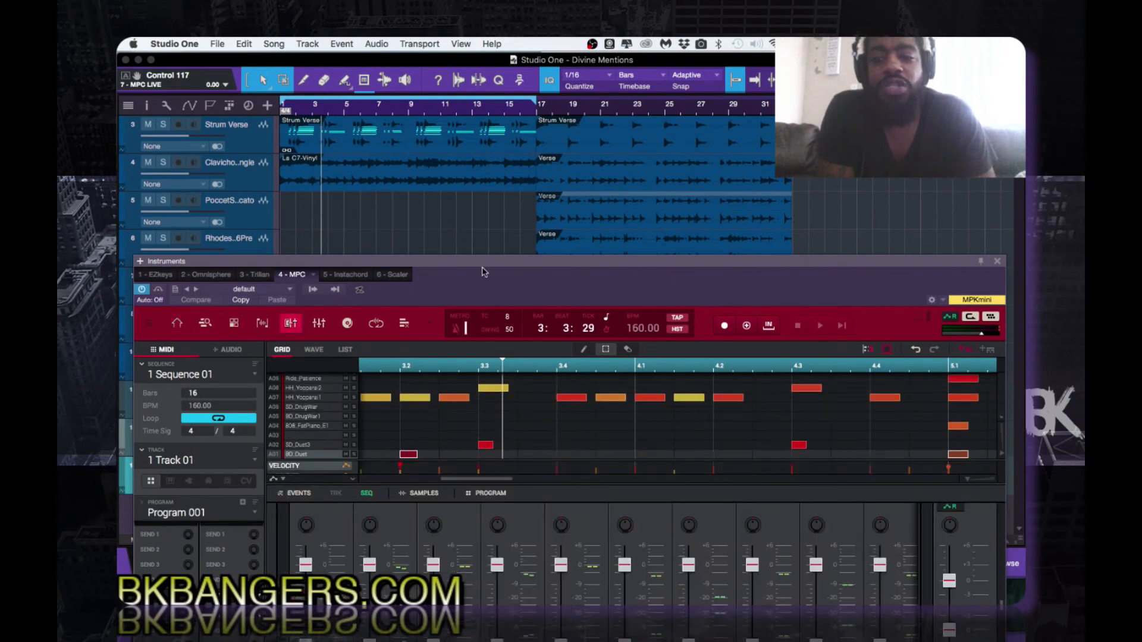
pyautogui.moveTo(516, 267); pyautogui.dragTo(540, 99)
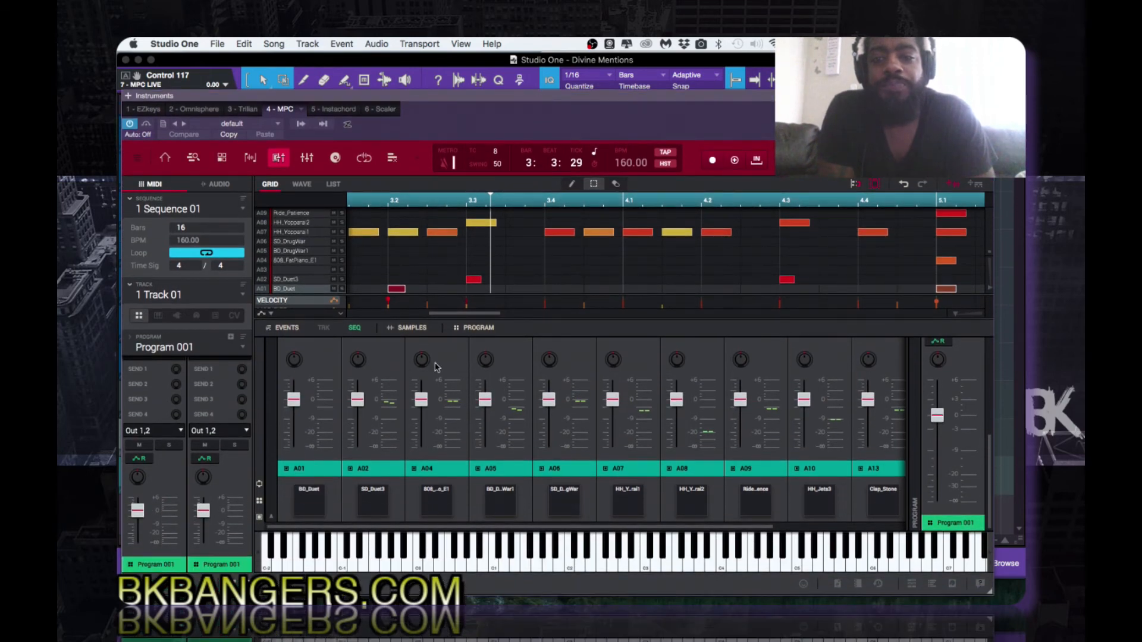
pyautogui.click(260, 519)
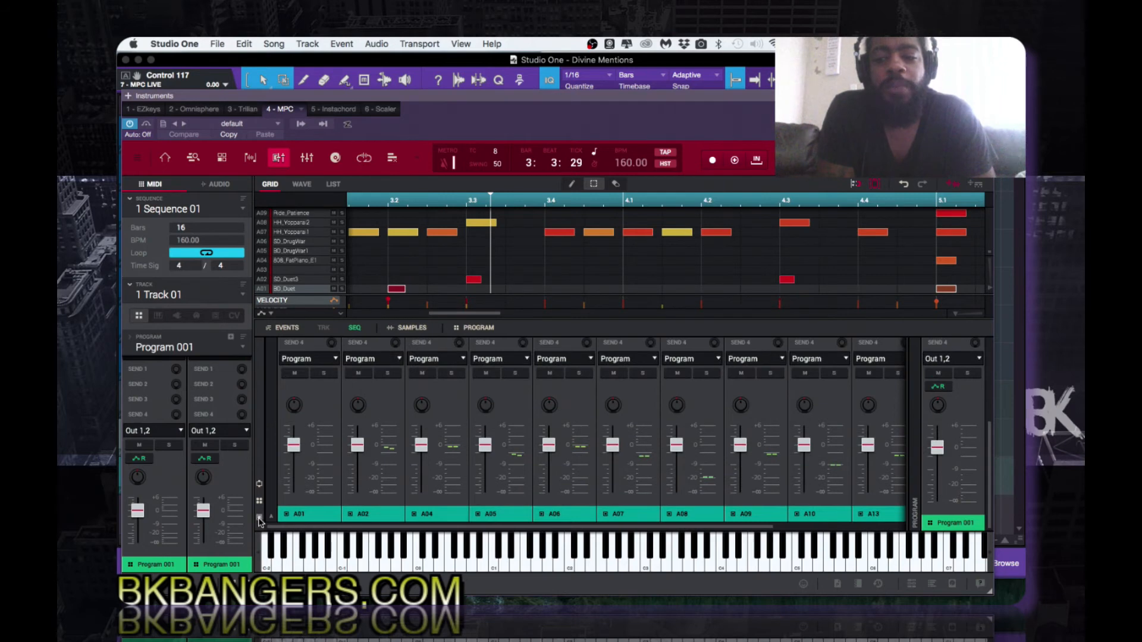
pyautogui.click(260, 518)
pyautogui.click(260, 518)
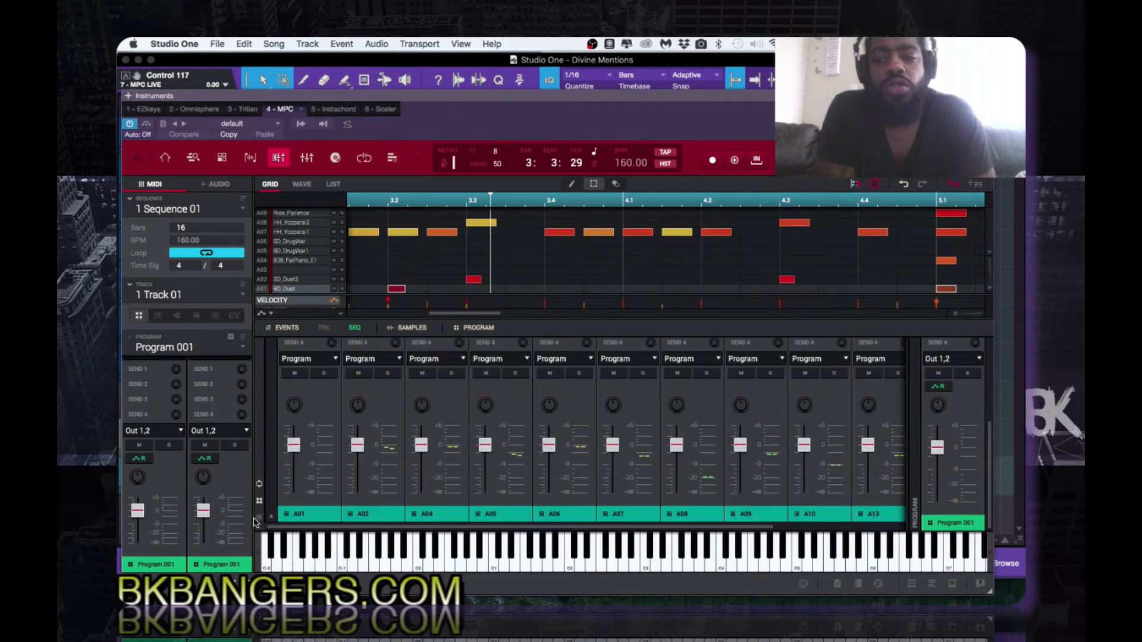
pyautogui.click(260, 518)
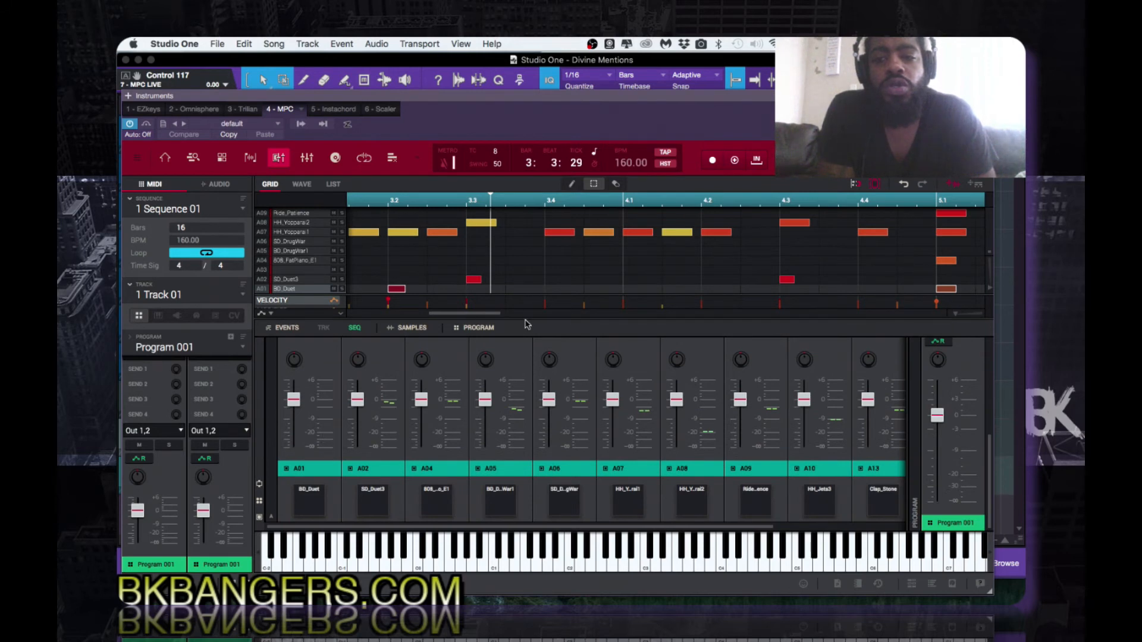
pyautogui.moveTo(526, 319); pyautogui.dragTo(535, 239)
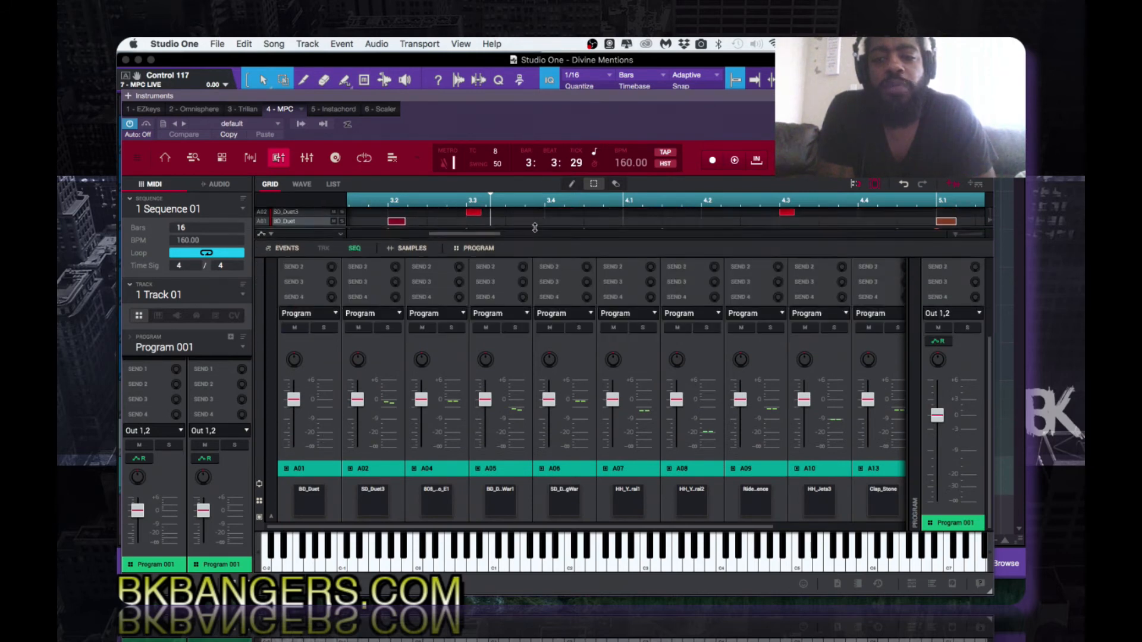
pyautogui.click(334, 315)
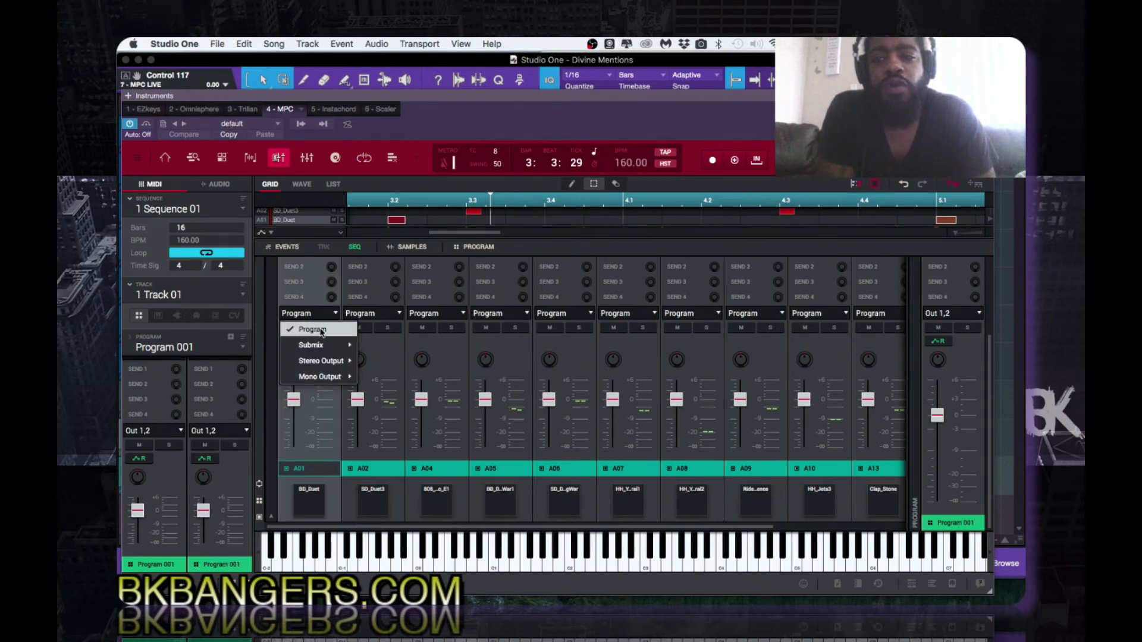
pyautogui.moveTo(324, 363)
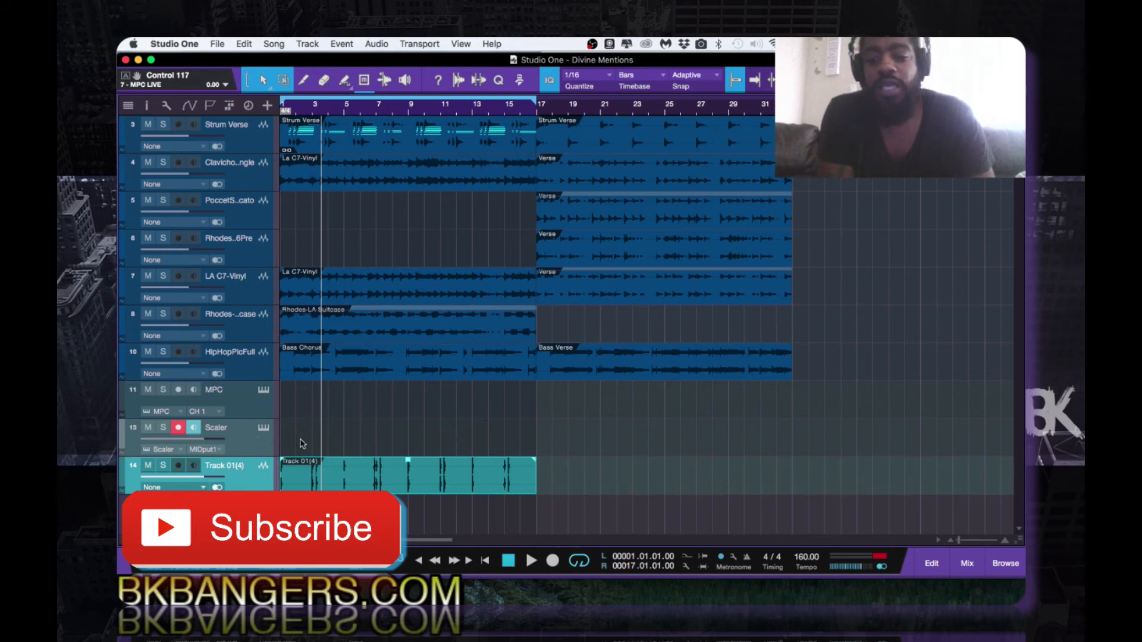
# Step: Add a stereo audio track named BD with instrument output 1 as its input, arm it and disarm the Scaler track
pyautogui.press('t')
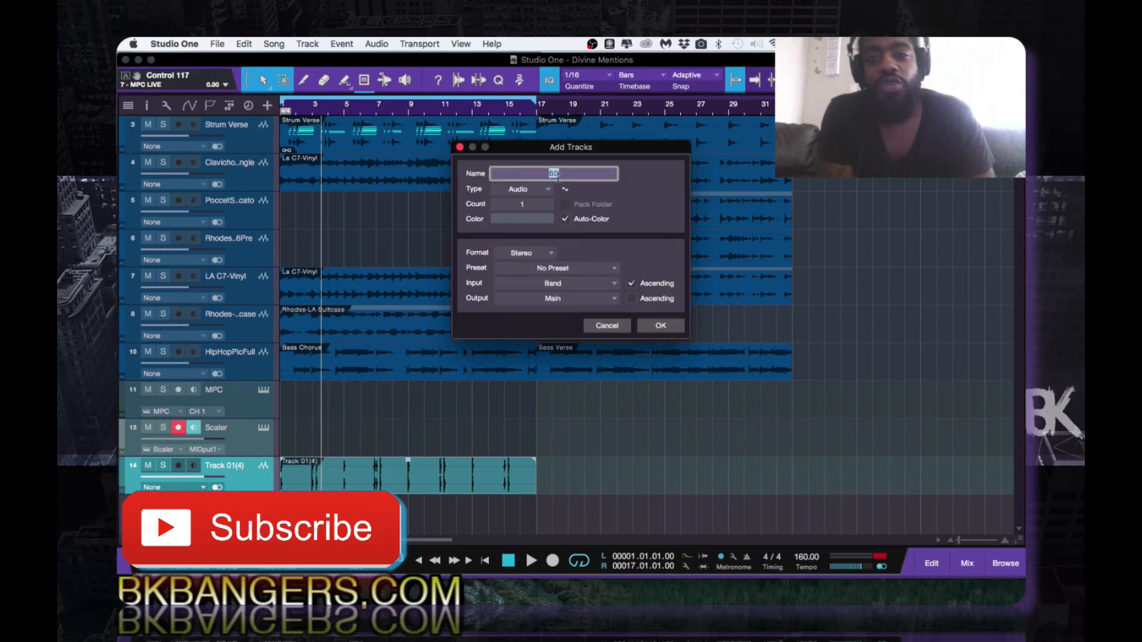
pyautogui.click(613, 285)
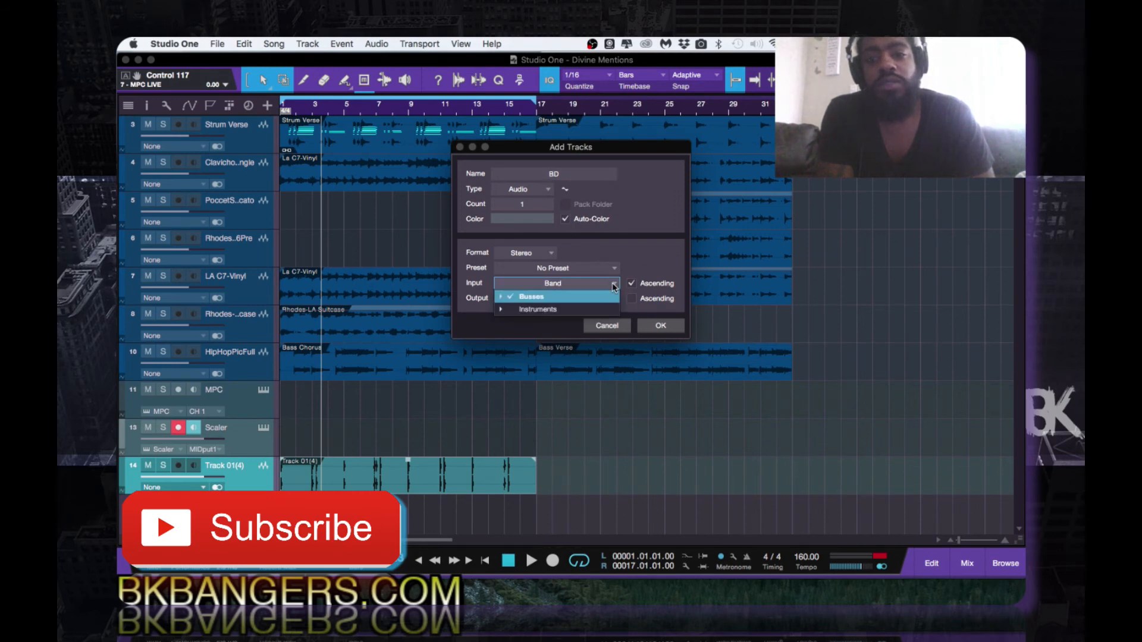
pyautogui.click(596, 310)
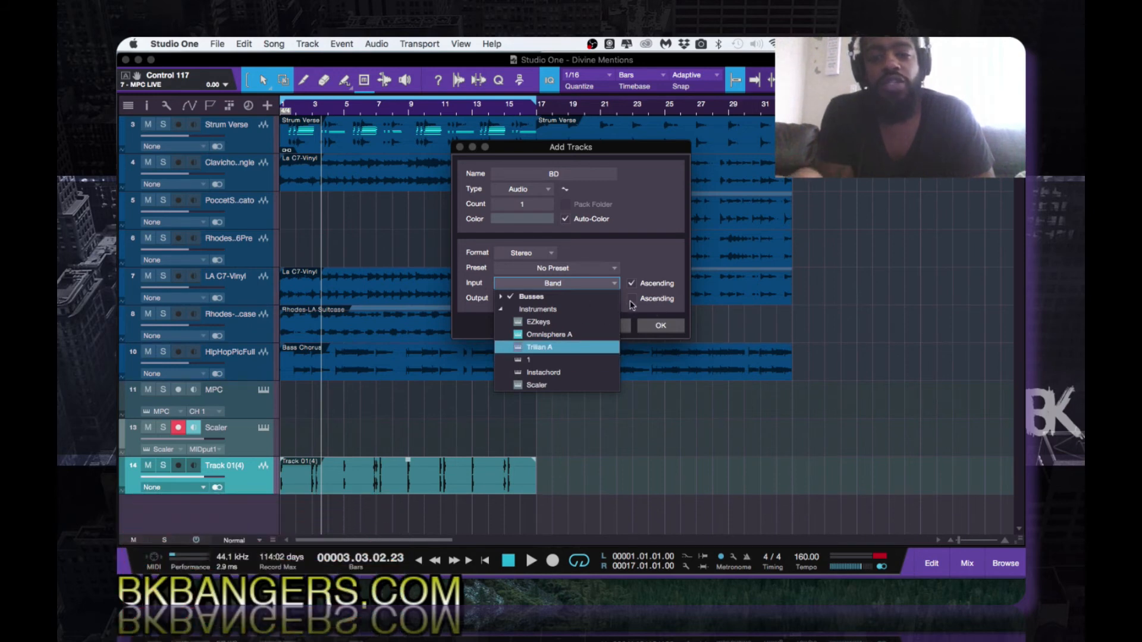
pyautogui.click(541, 361)
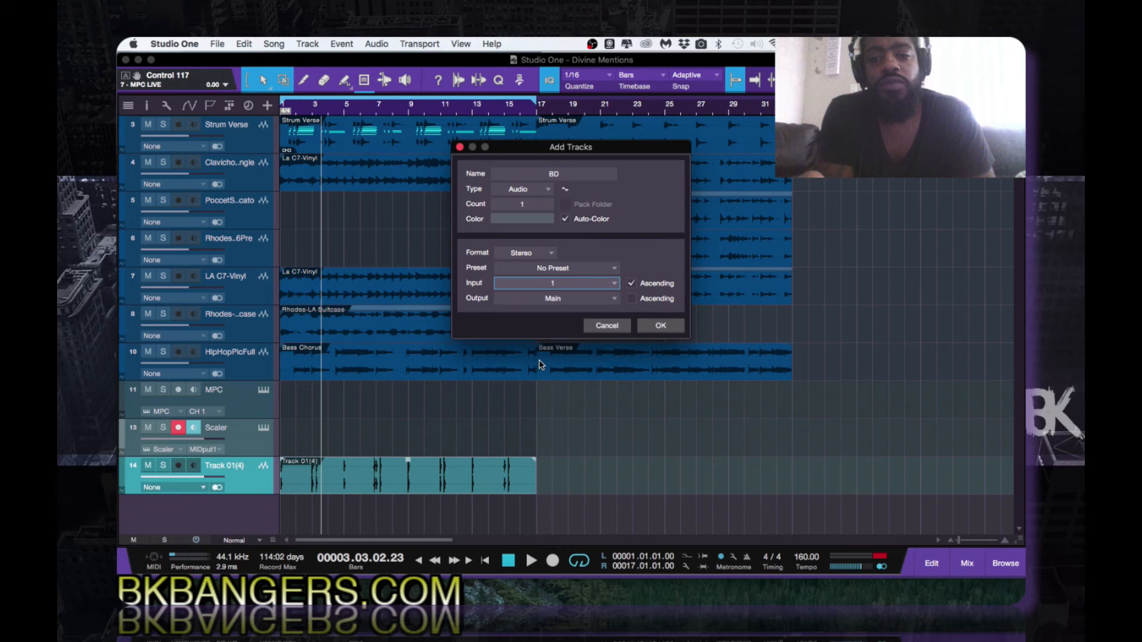
pyautogui.click(661, 325)
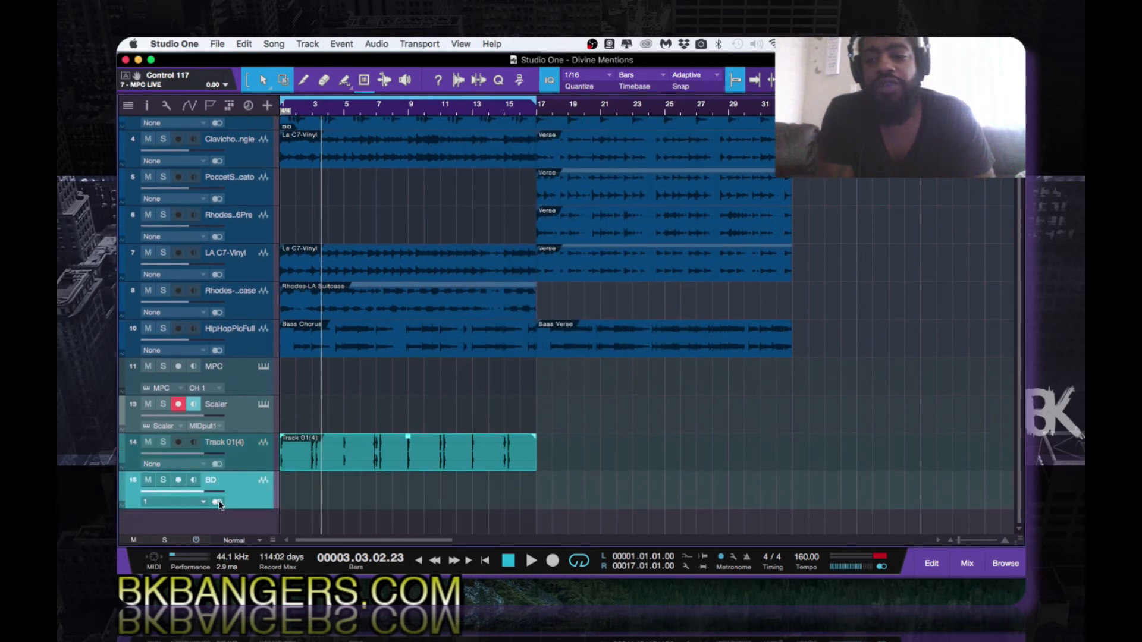
pyautogui.scroll(-1, 218, 499)
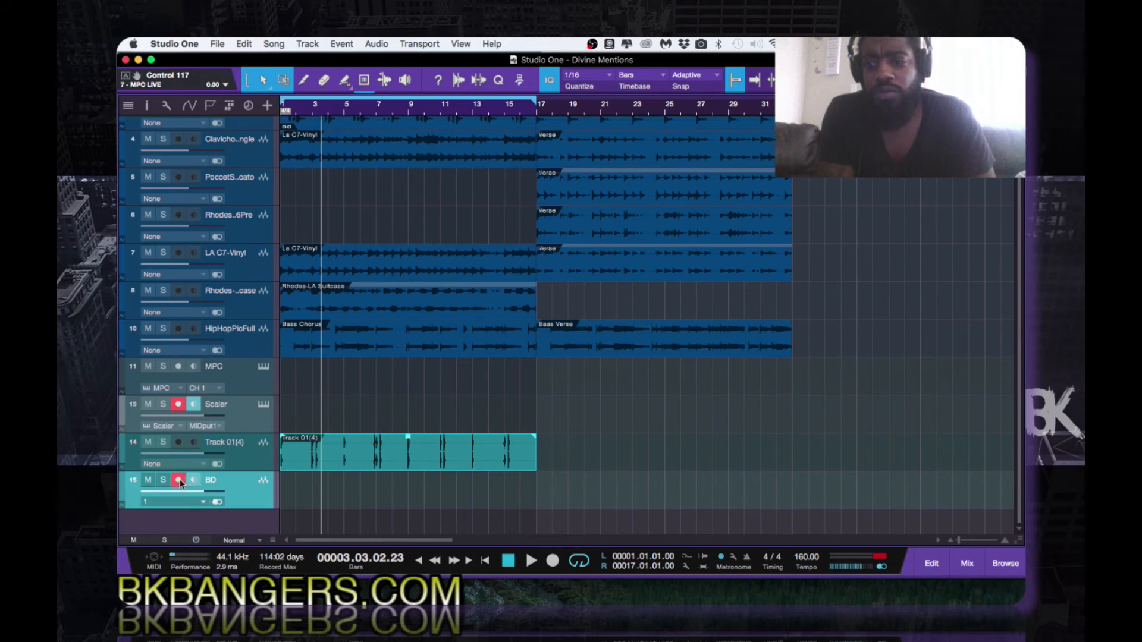
pyautogui.click(183, 405)
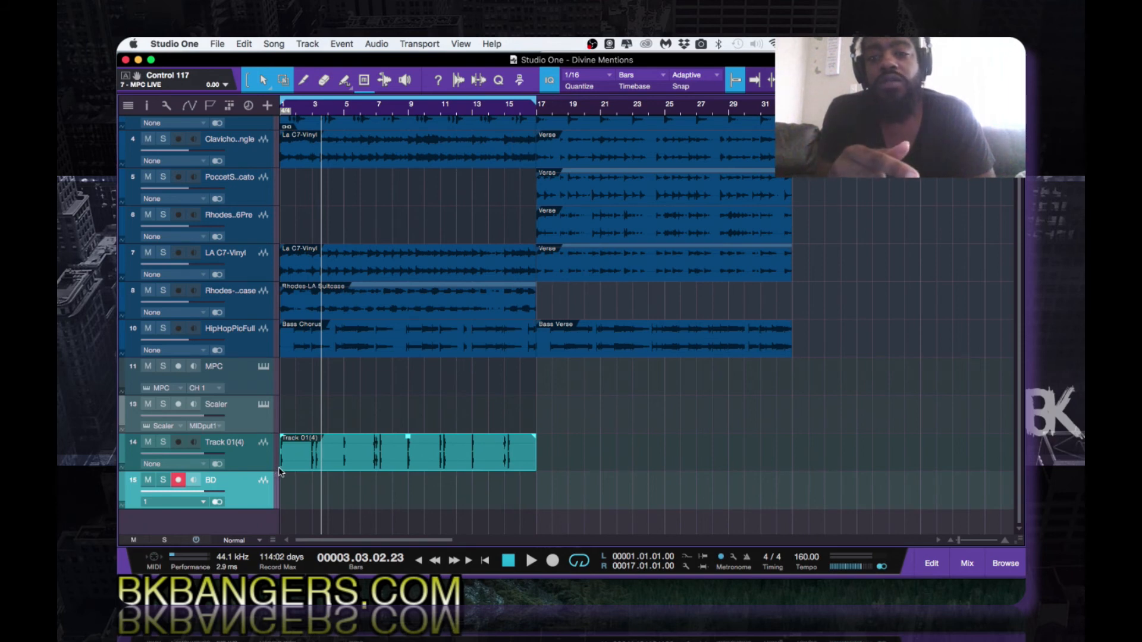
# Step: Show the BD_Duet pad's solo control in the MPC's main view and close the instrument
pyautogui.click(264, 366)
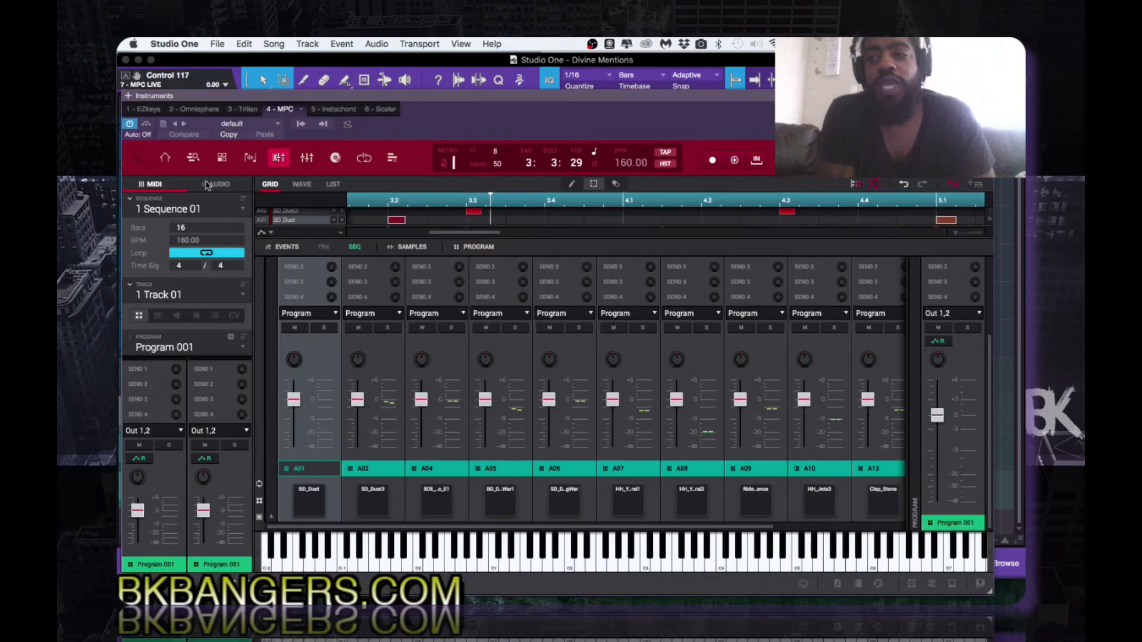
pyautogui.click(165, 159)
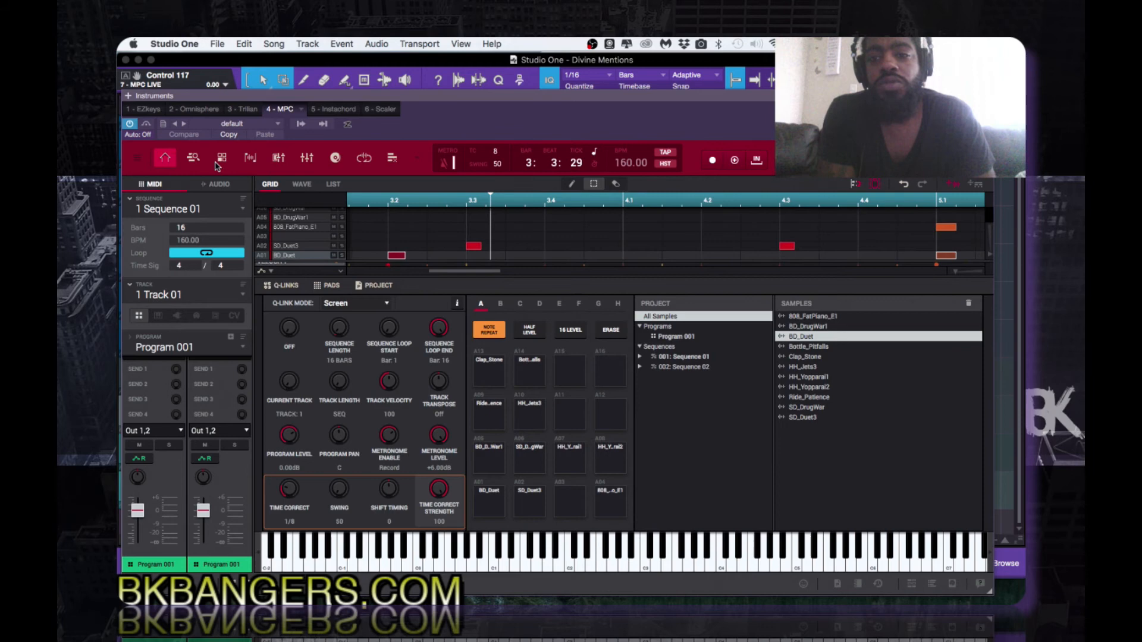
pyautogui.click(324, 254)
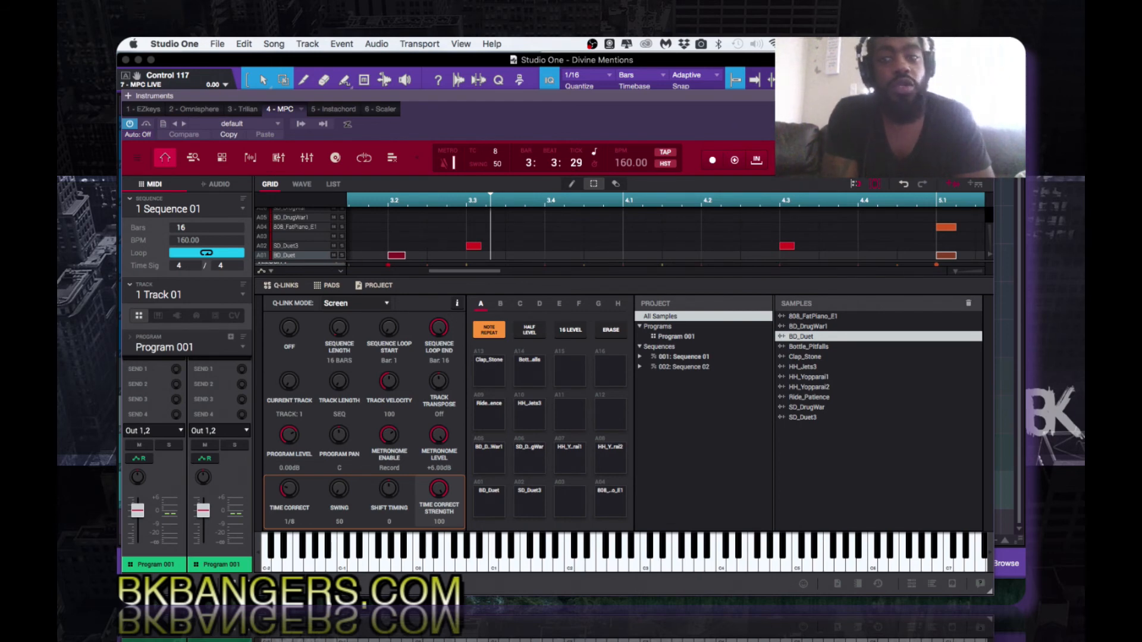
pyautogui.click(987, 95)
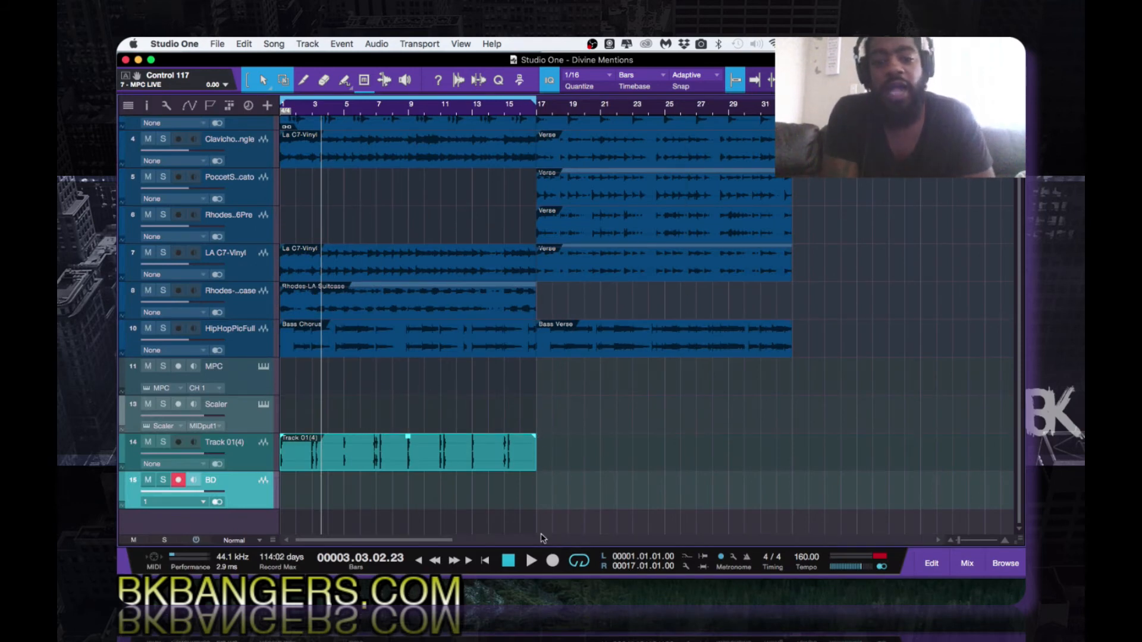
# Step: Record the MPC's kick output onto the armed BD track from the song start to about bar 4
pyautogui.click(508, 560)
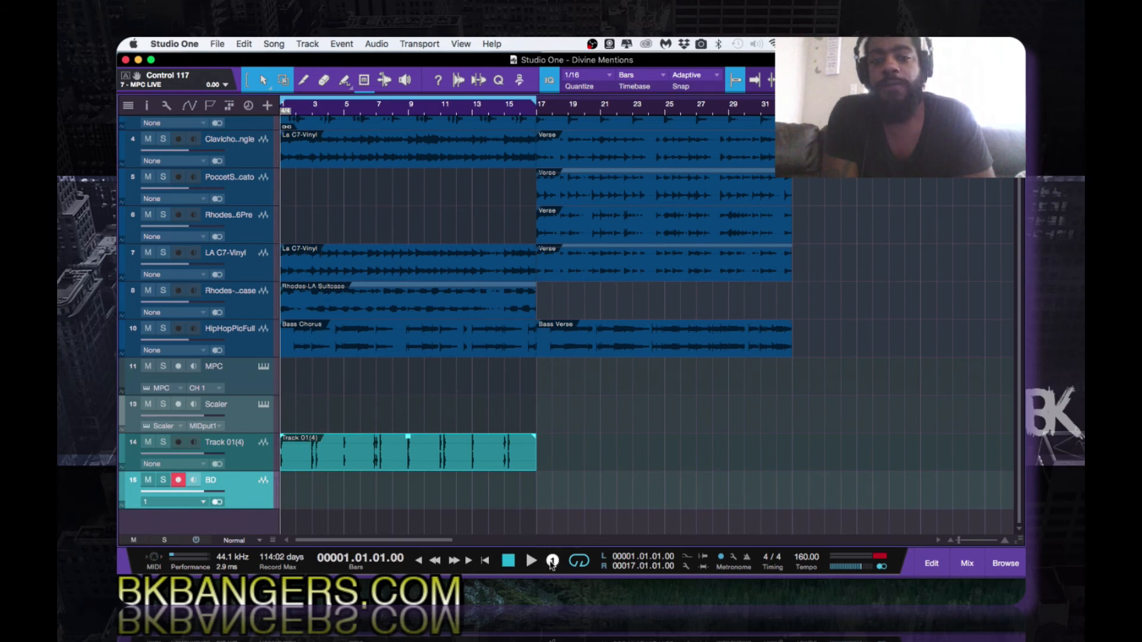
pyautogui.click(552, 561)
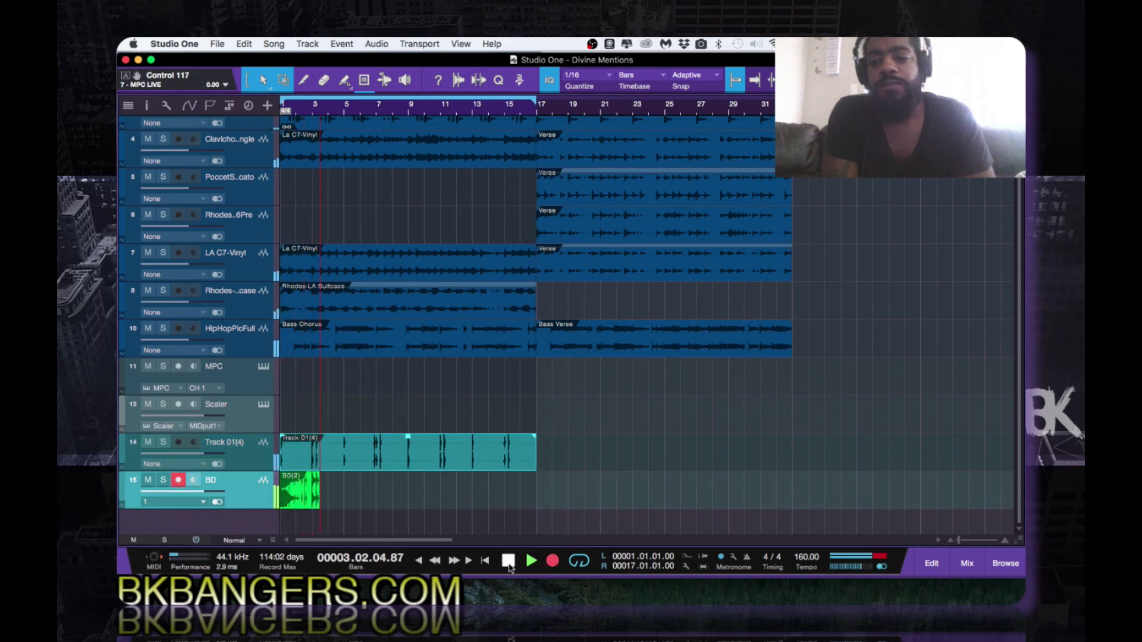
pyautogui.click(508, 561)
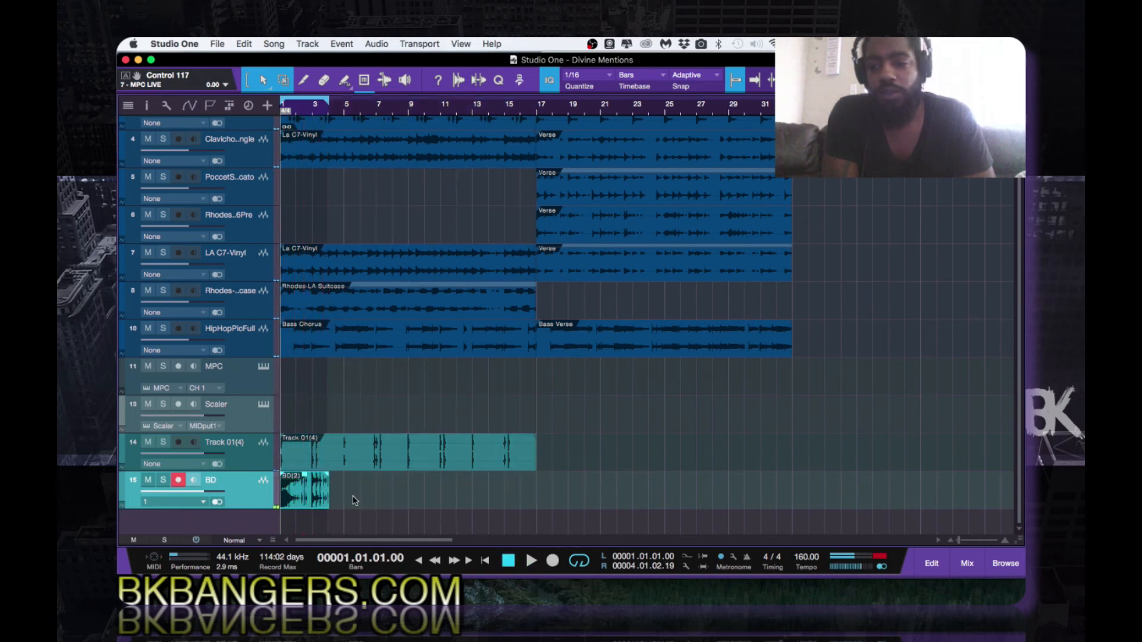
# Step: Audition the new BD recording with its track soloed and inspect its waveform in the audio editor
pyautogui.click(159, 479)
pyautogui.press('space')
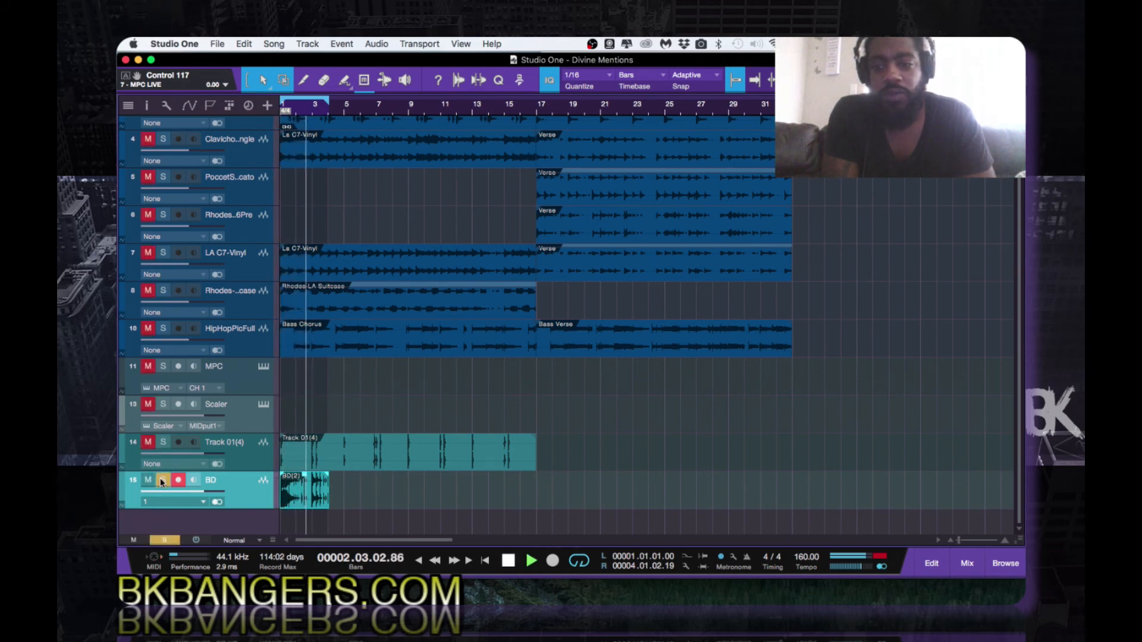
pyautogui.press('space')
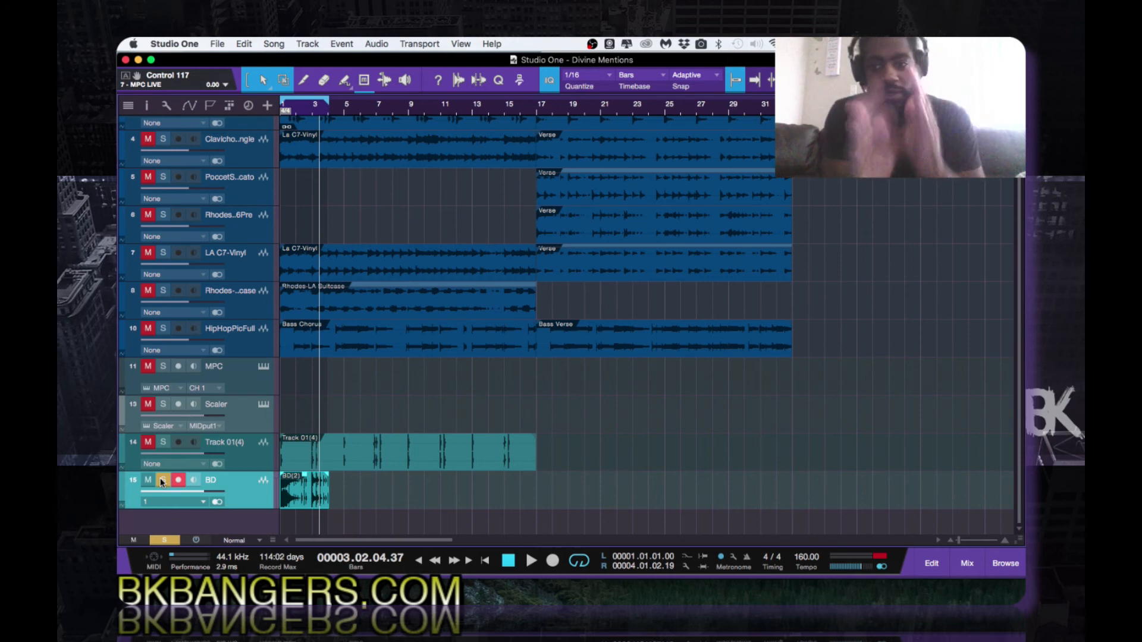
pyautogui.doubleClick(318, 496)
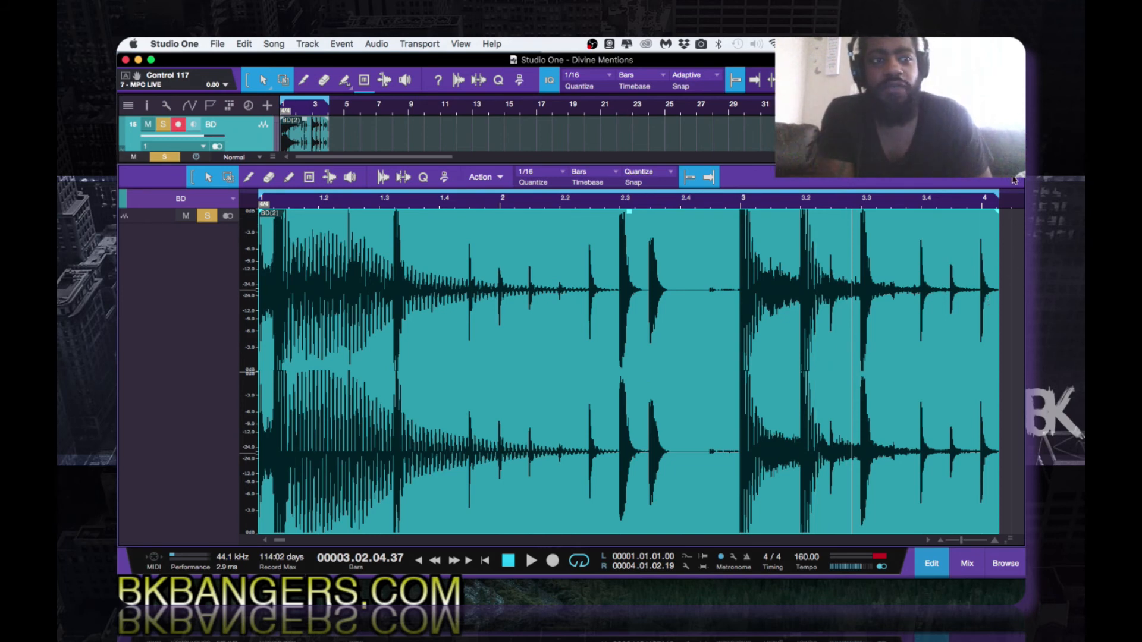
pyautogui.press('F2')
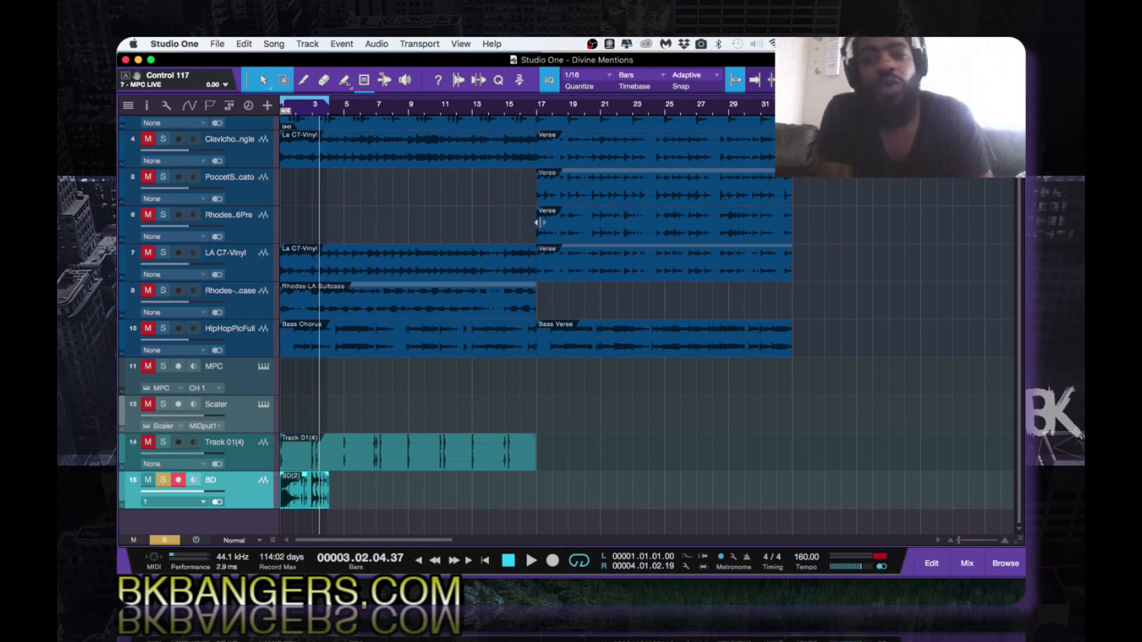
# Step: Delete the BD audio track together with its recorded clip
pyautogui.rightClick(308, 503)
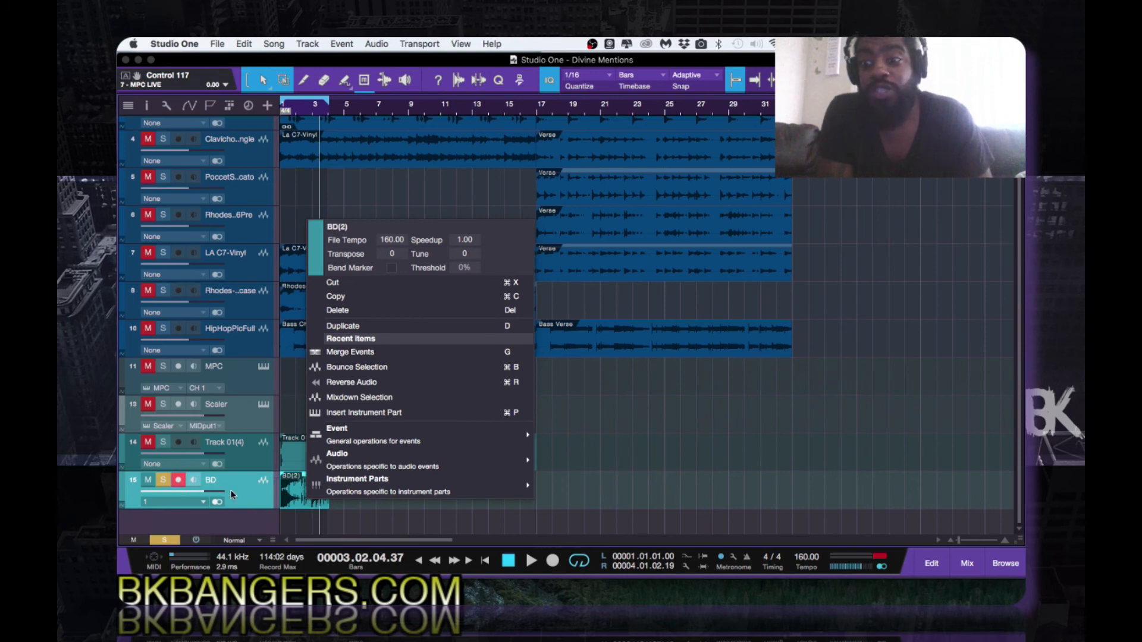
pyautogui.click(261, 500)
pyautogui.press('Delete')
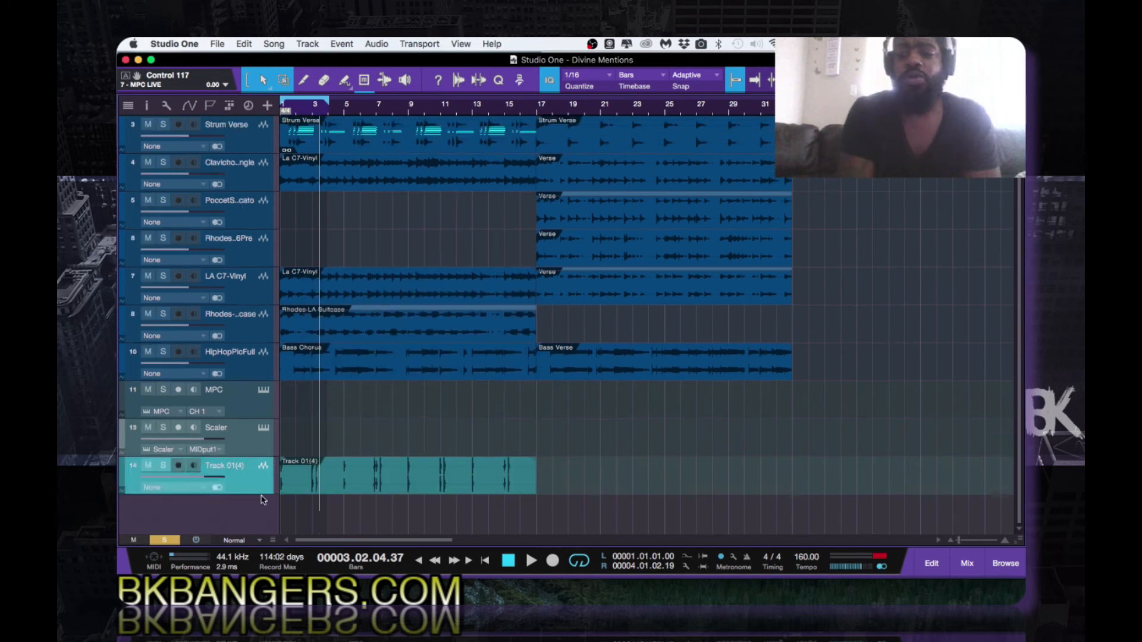
# Step: Show the MPC instrument with its pads and sequence grid, and close it
pyautogui.click(264, 390)
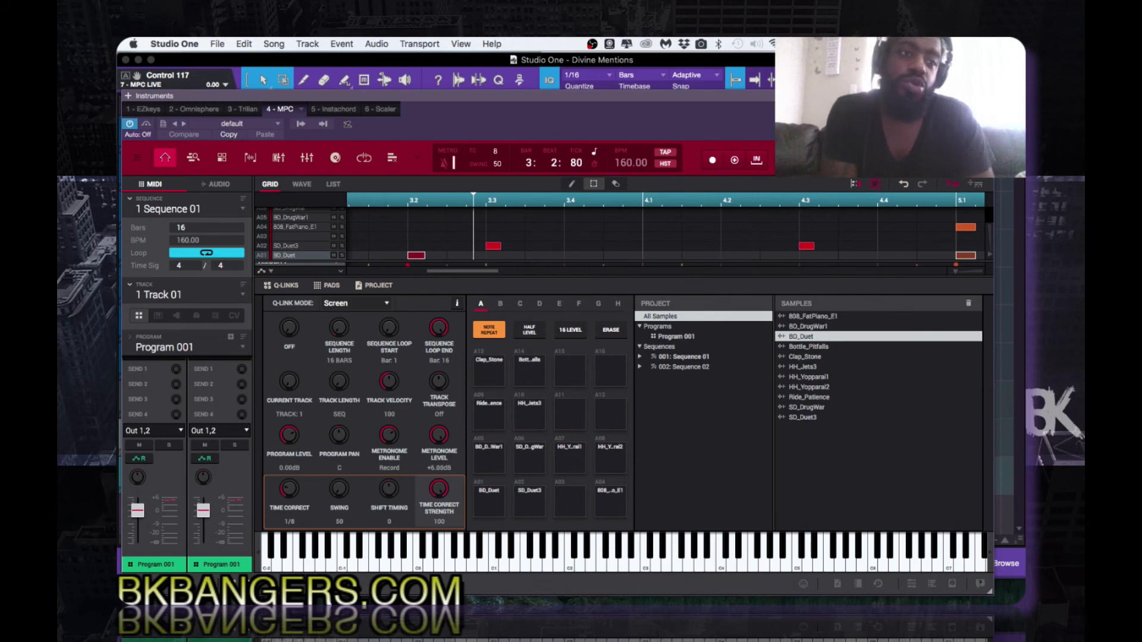
pyautogui.press('super+w')
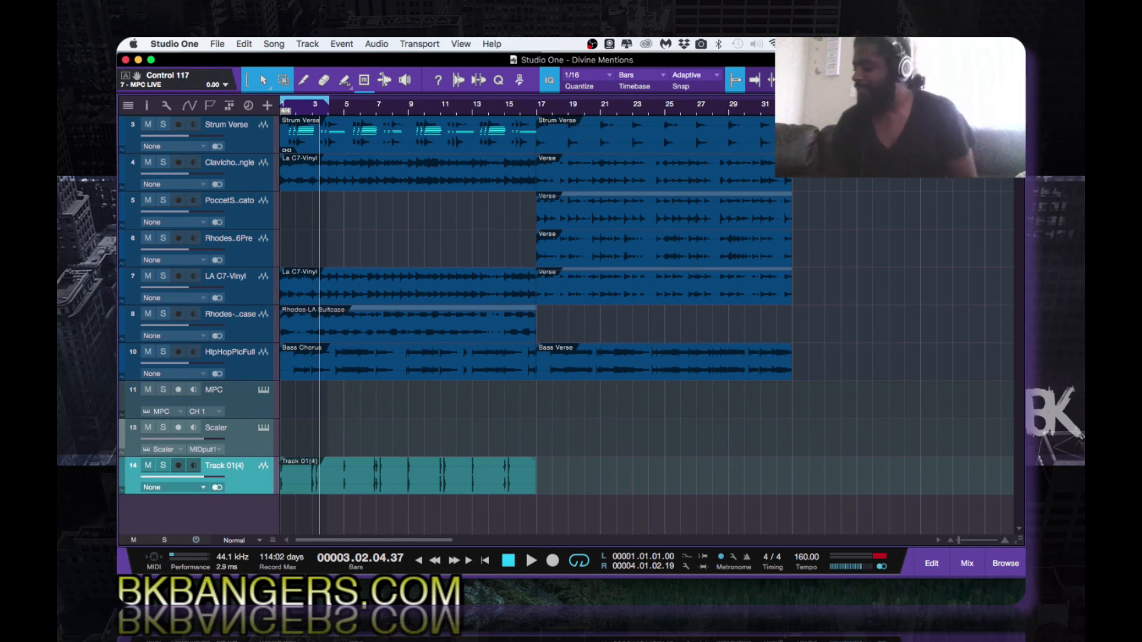
# Step: Play the song from the start with looping off and delete the Track 01(4) audio track
pyautogui.press('space')
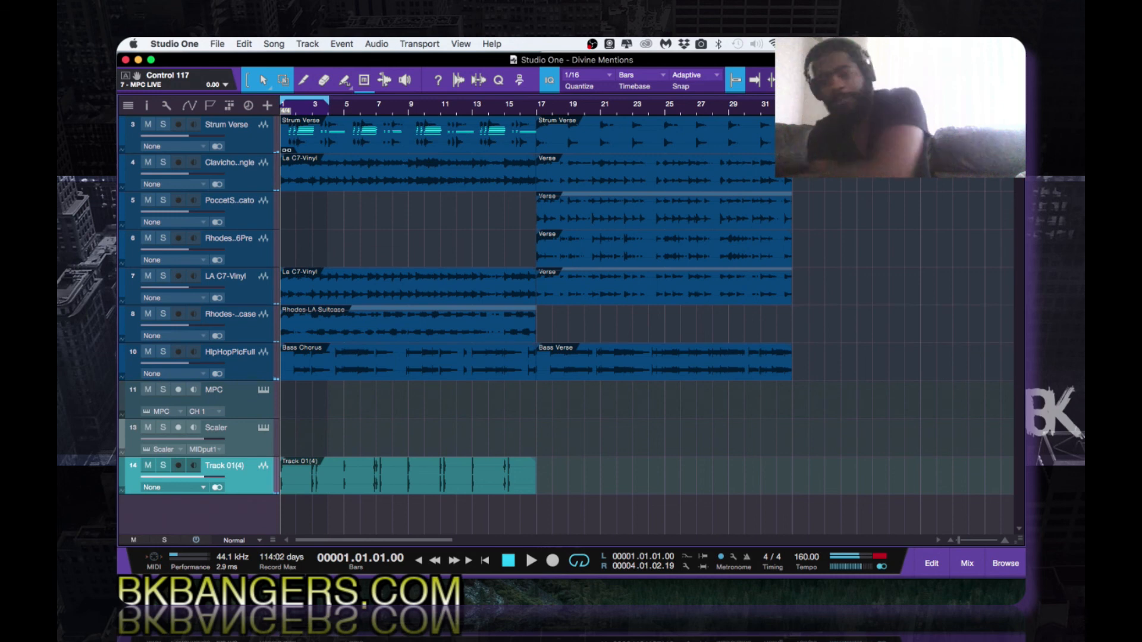
pyautogui.press('space')
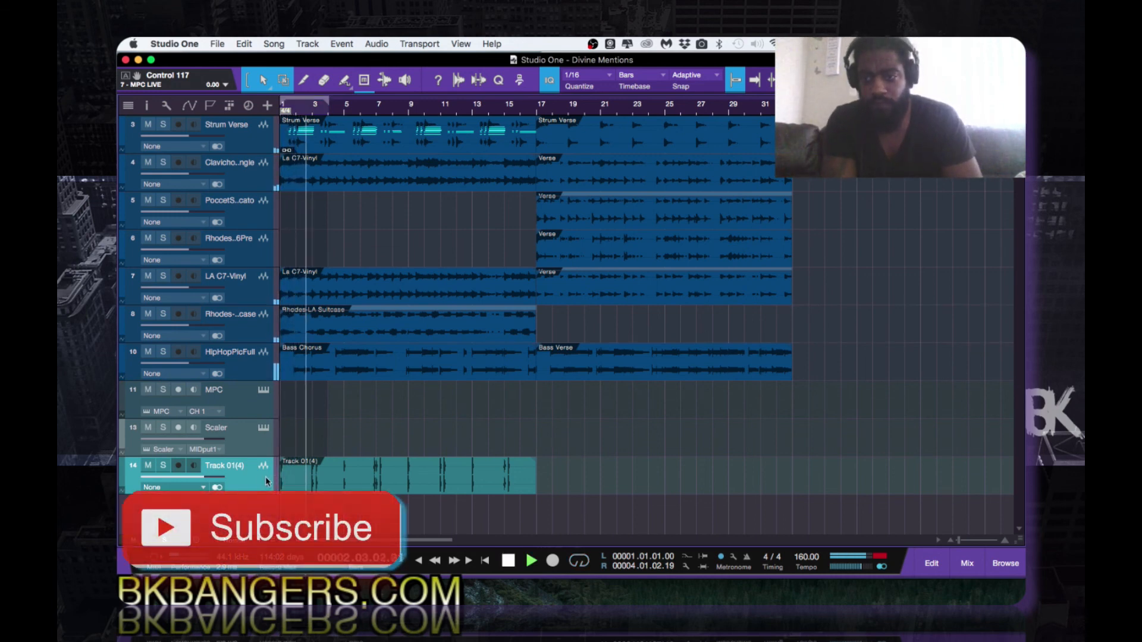
pyautogui.press('Delete')
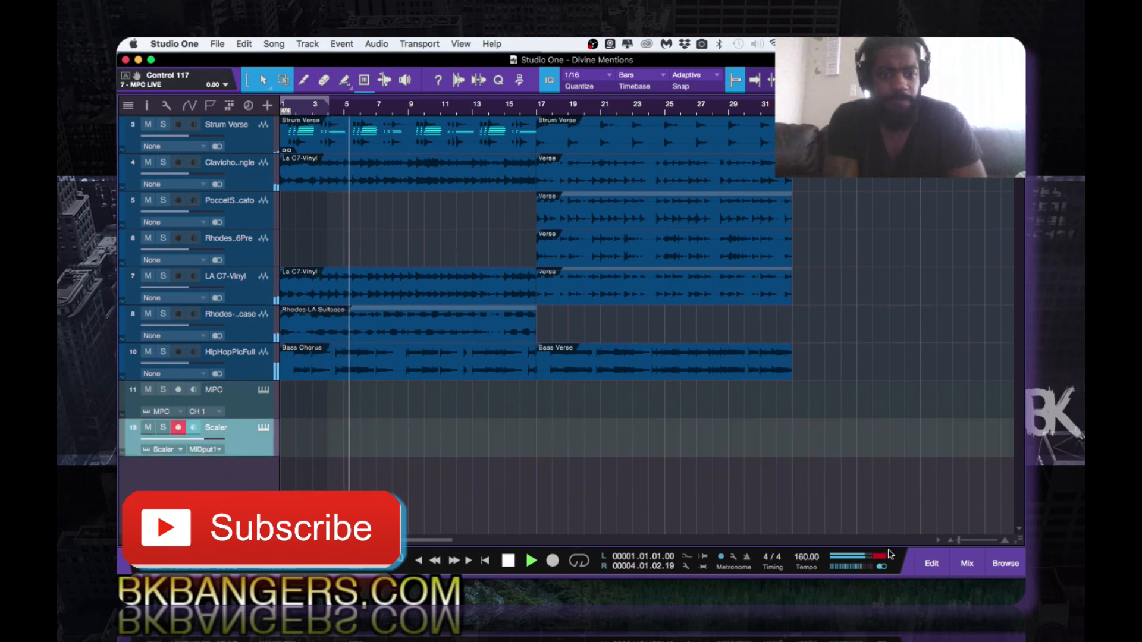
# Step: Review the mixer console and its list of loaded instruments during playback, and hide both
pyautogui.click(967, 563)
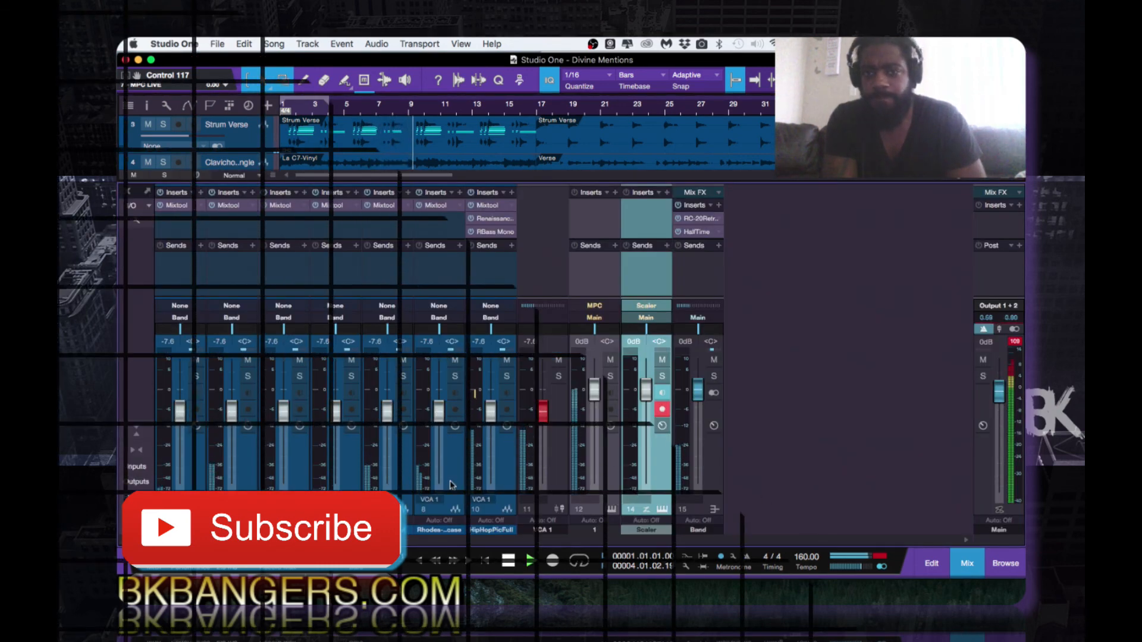
pyautogui.click(136, 512)
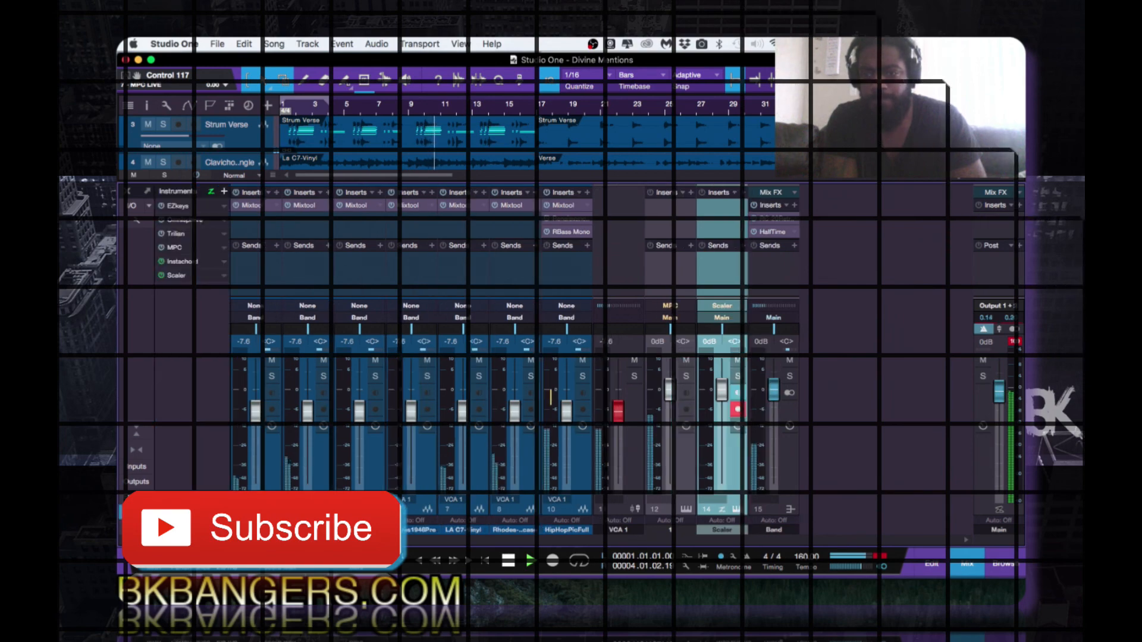
pyautogui.click(136, 511)
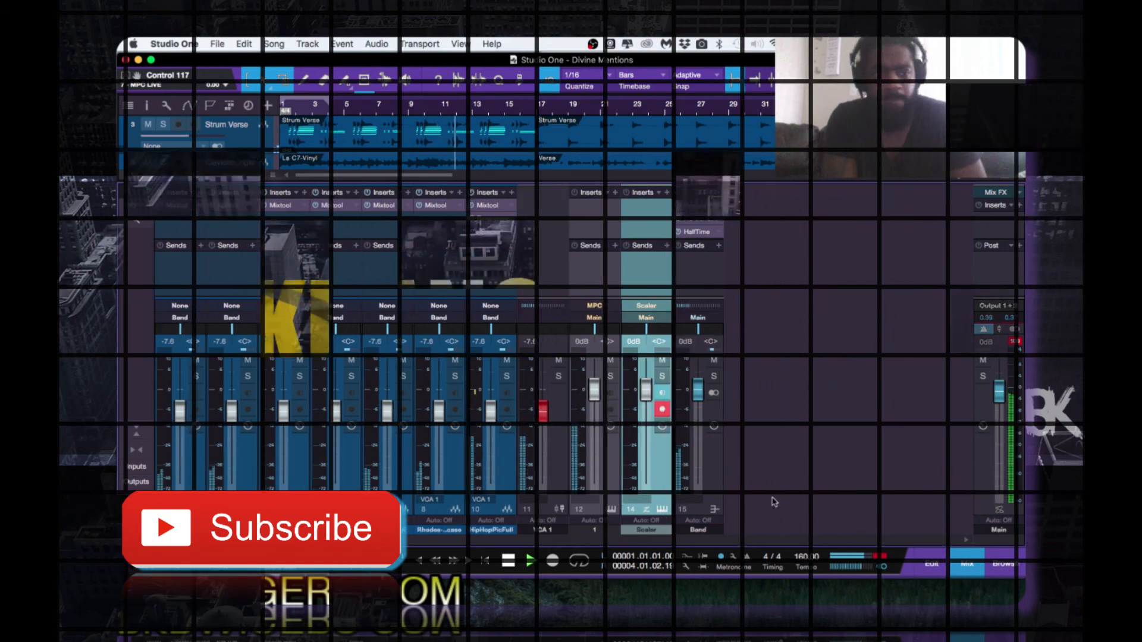
pyautogui.click(967, 565)
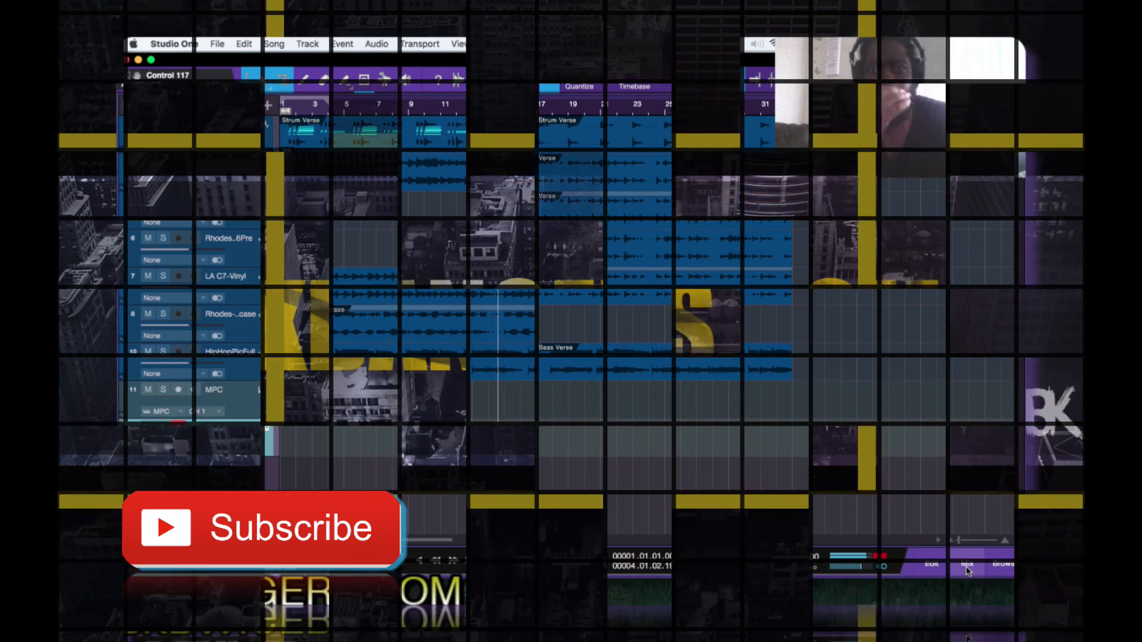